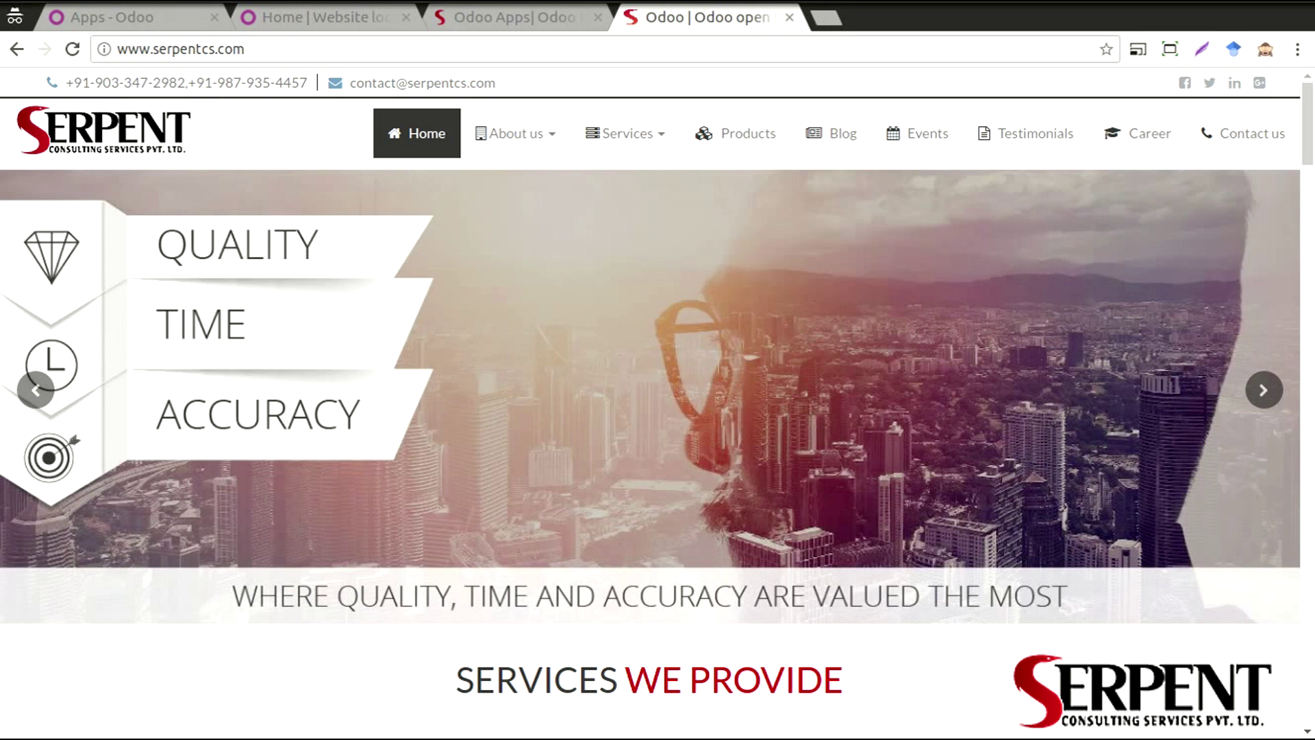
Show the Author-grouped installed apps list at Serpent Consulting's seven payment gateway modules.
{"action": "left_click", "coordinate": [354, 22]}
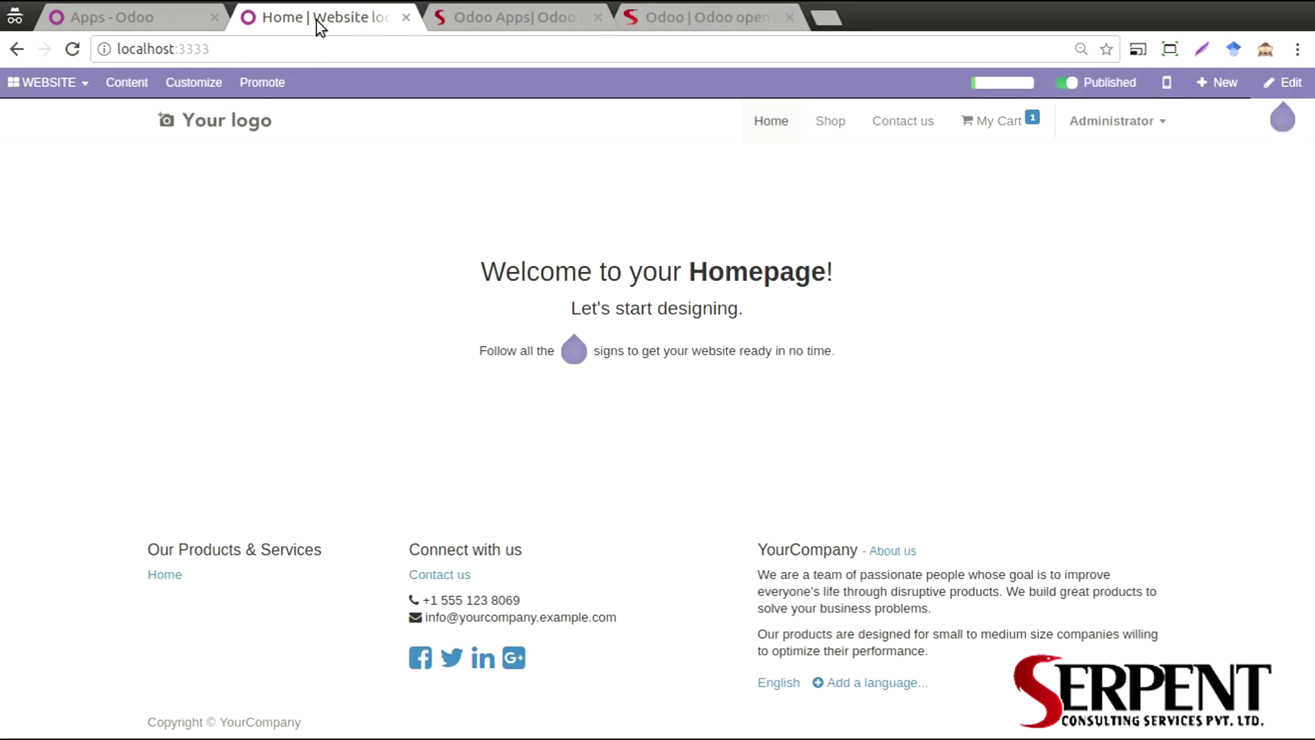
{"action": "left_click", "coordinate": [181, 15]}
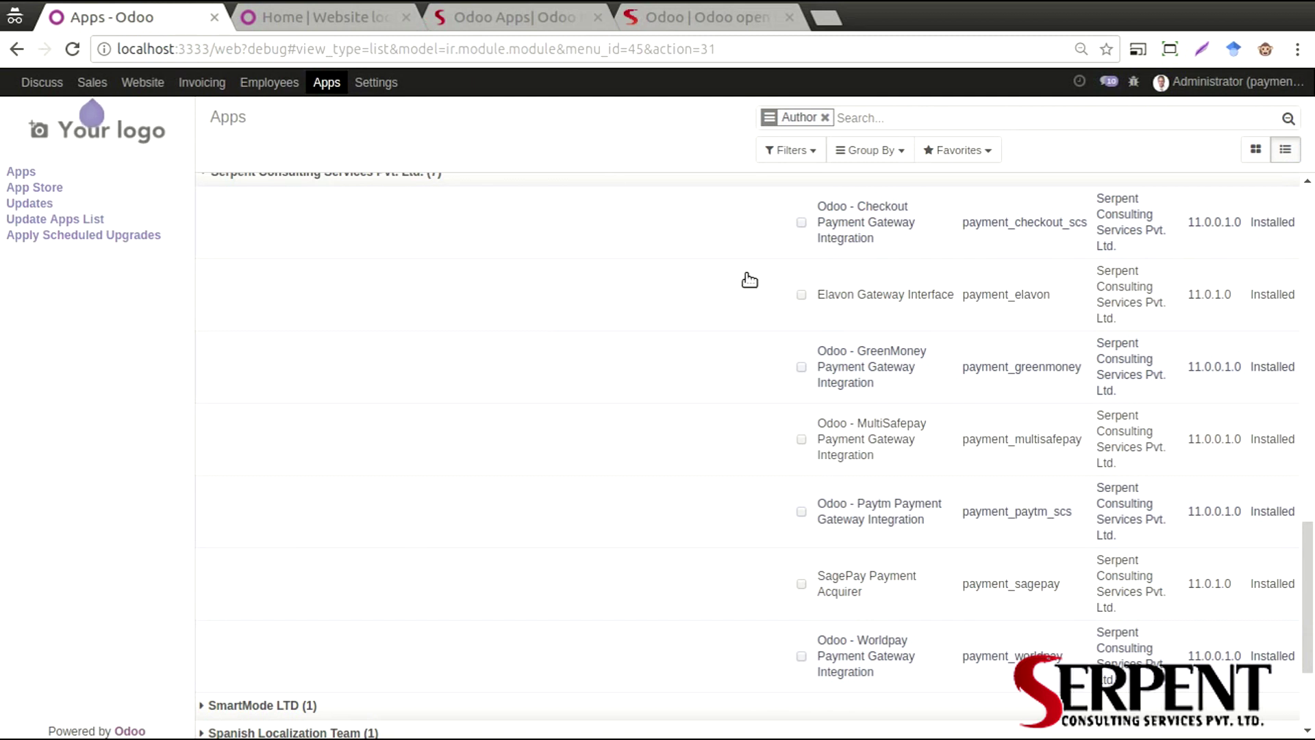
{"action": "scroll", "coordinate": [748, 278], "scroll_direction": "up", "scroll_amount": 1}
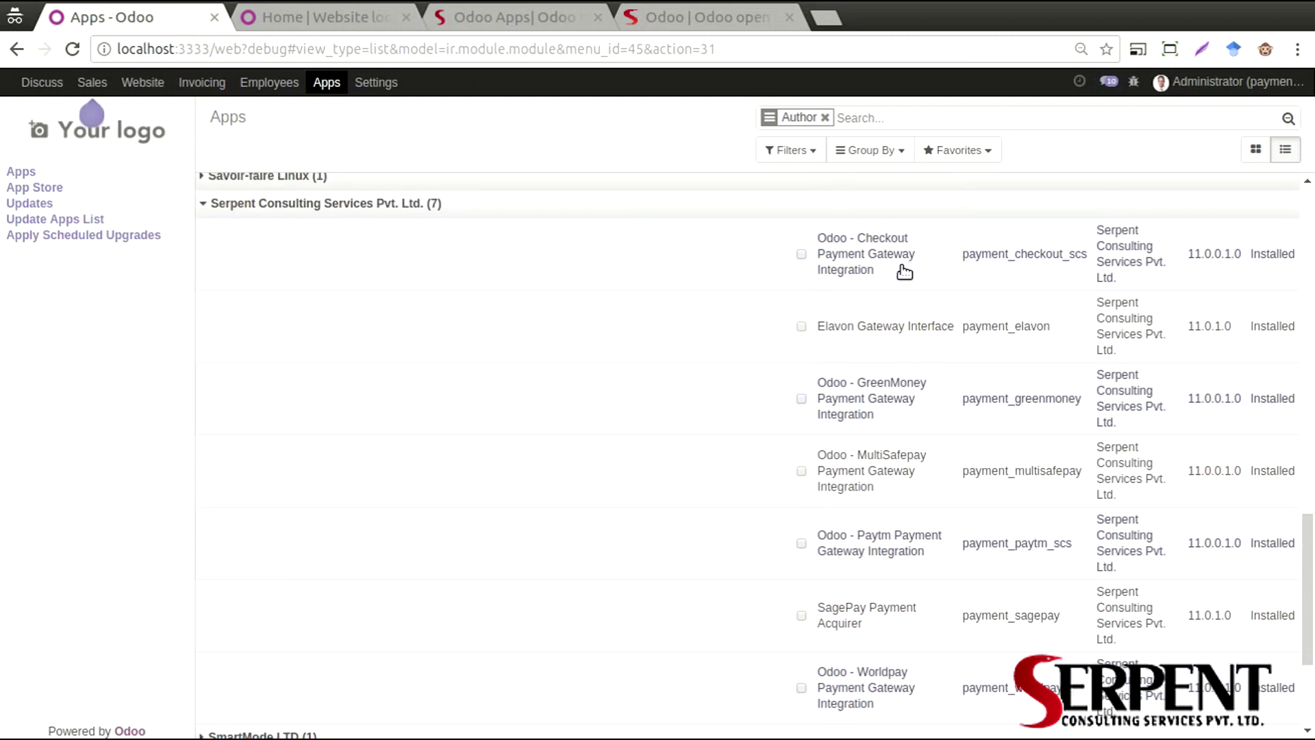
{"action": "scroll", "coordinate": [897, 302], "scroll_direction": "down", "scroll_amount": 1}
{"action": "scroll", "coordinate": [897, 302], "scroll_direction": "down", "scroll_amount": 1}
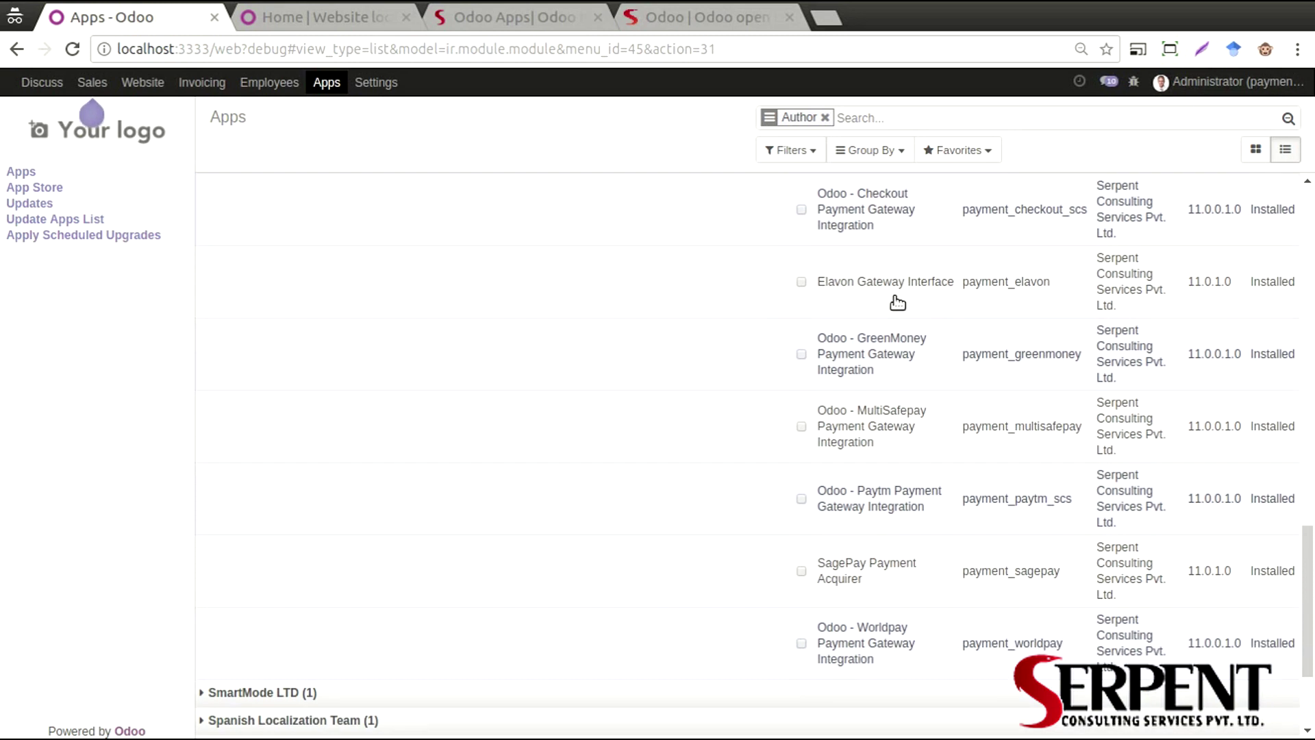
{"action": "scroll", "coordinate": [897, 302], "scroll_direction": "down", "scroll_amount": 2}
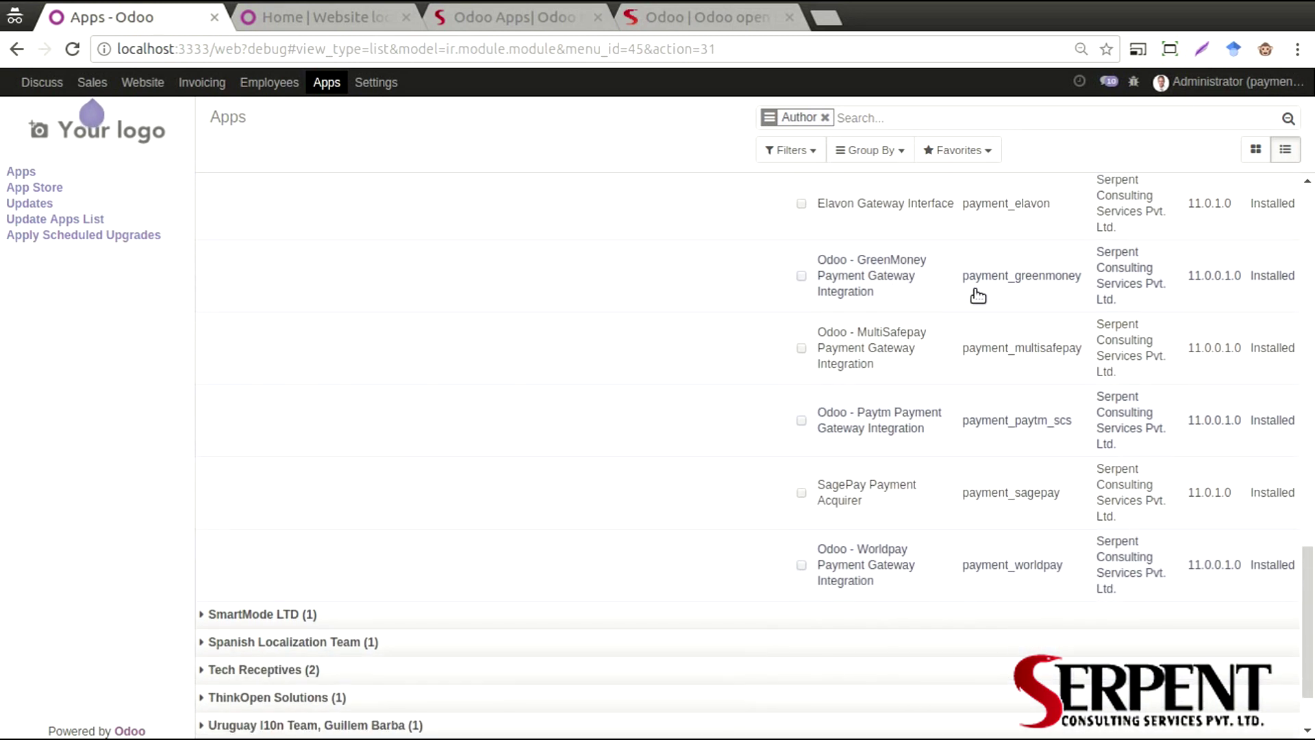
{"action": "scroll", "coordinate": [912, 274], "scroll_direction": "down", "scroll_amount": 1}
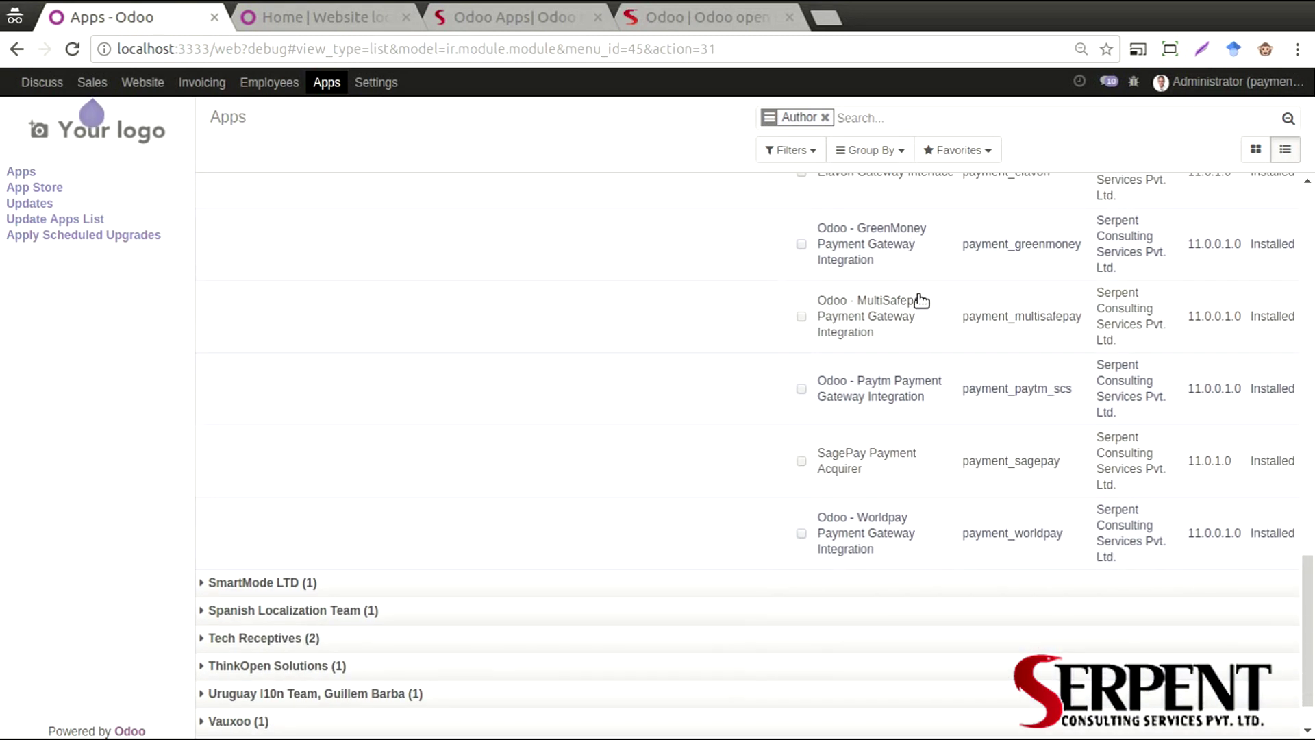
{"action": "scroll", "coordinate": [921, 330], "scroll_direction": "down", "scroll_amount": 2}
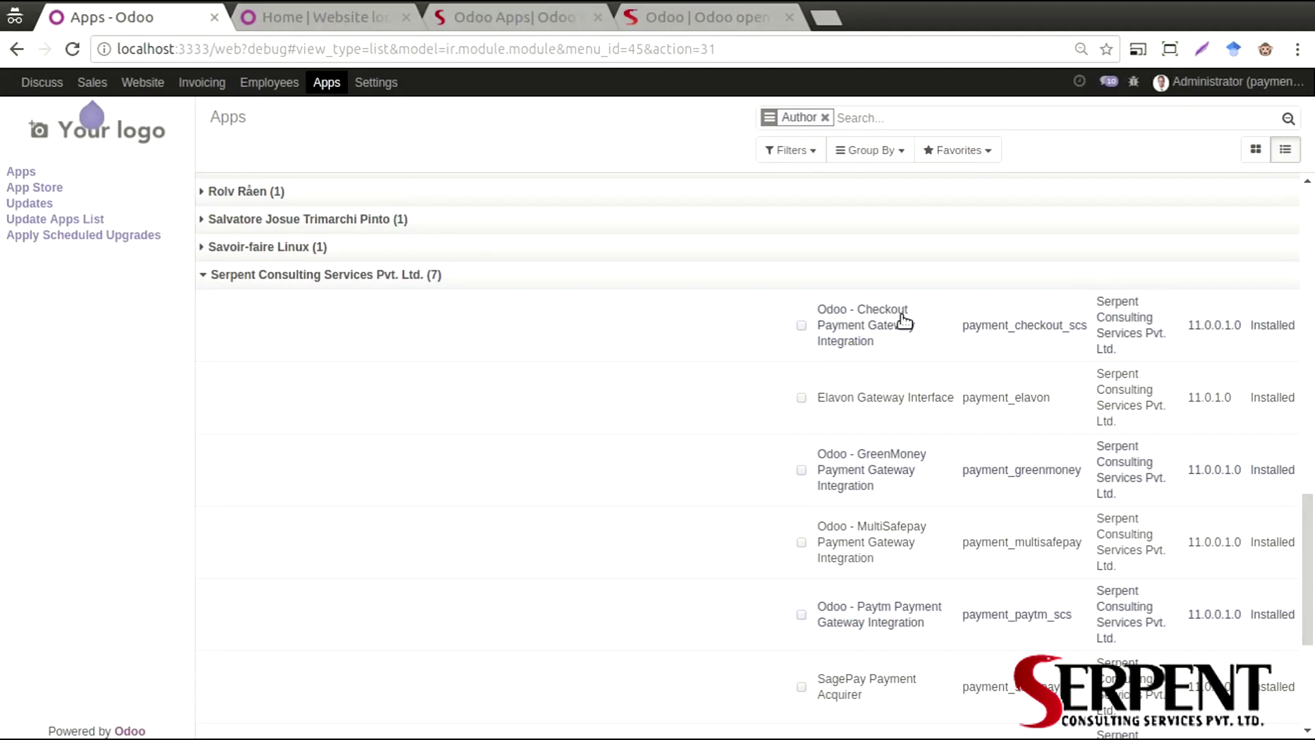
{"action": "scroll", "coordinate": [903, 320], "scroll_direction": "down", "scroll_amount": 3}
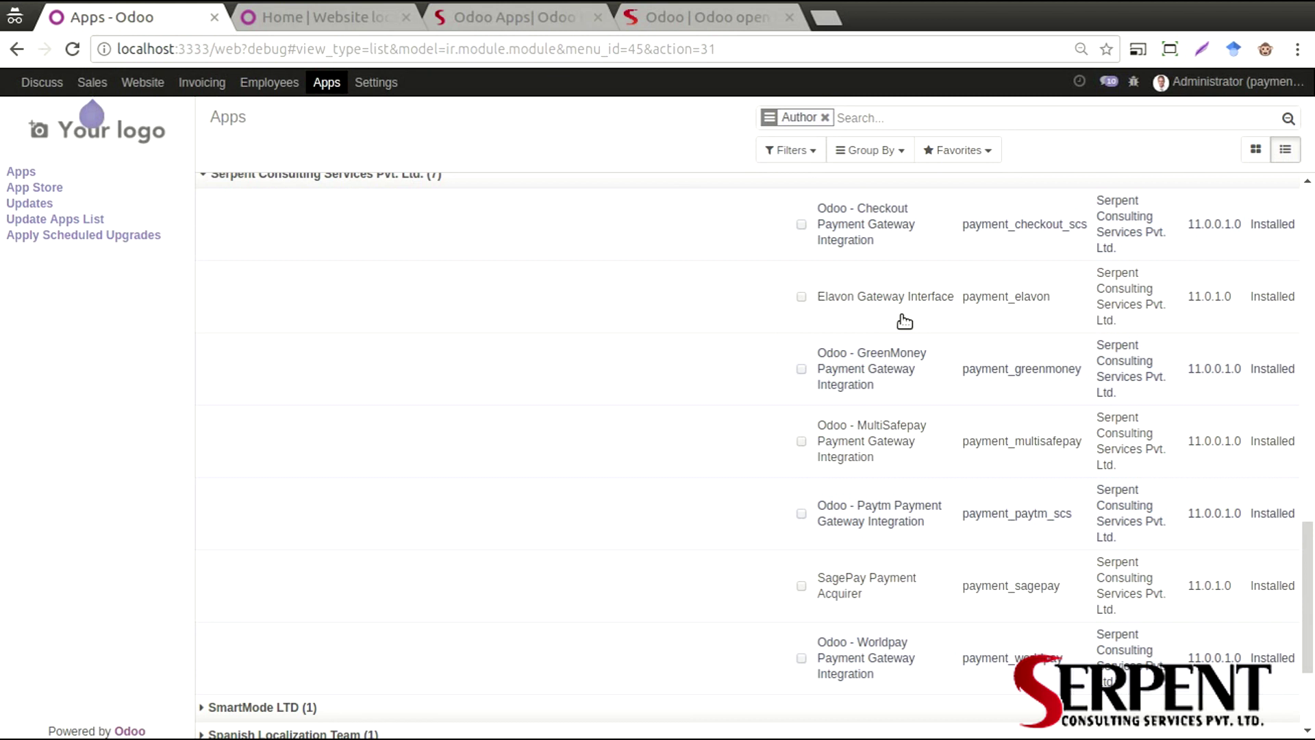
{"action": "scroll", "coordinate": [749, 323], "scroll_direction": "up", "scroll_amount": 8}
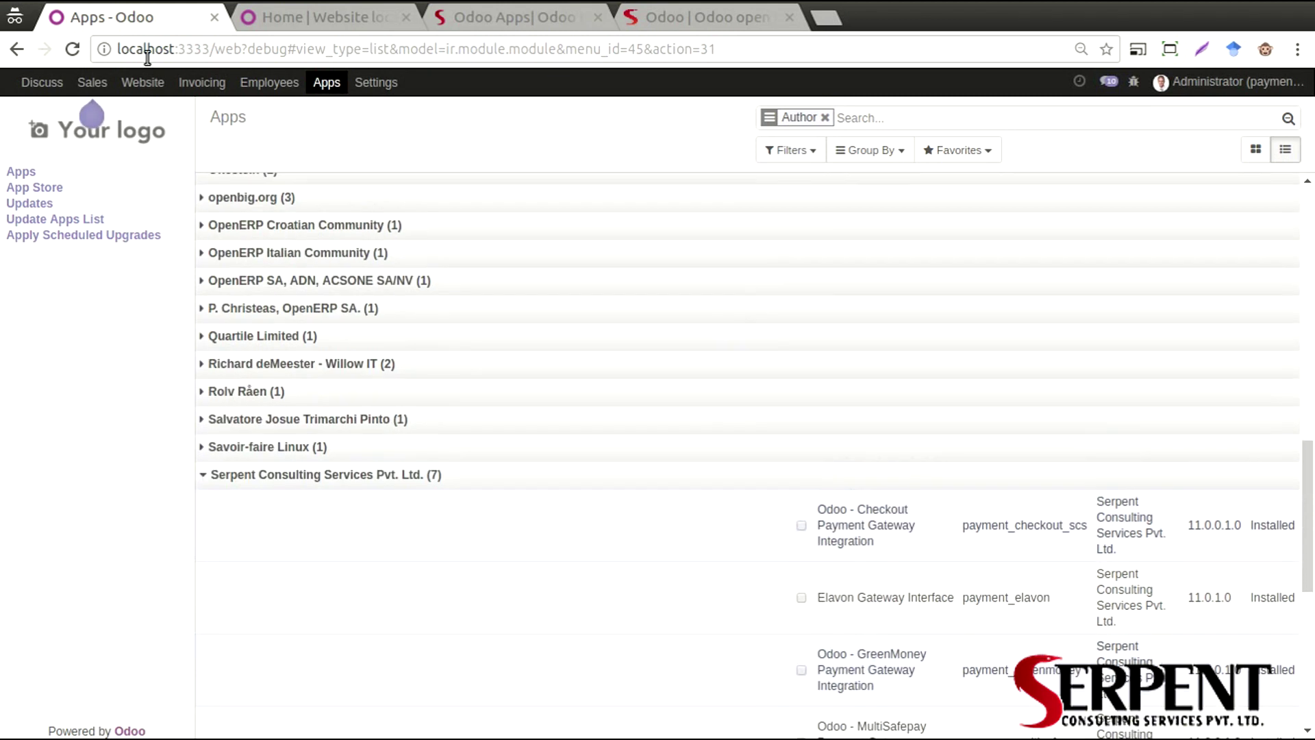
Go to the website's Payment Acquirers list of 17 acquirers, with Checkout in Test.
{"action": "left_click", "coordinate": [142, 82]}
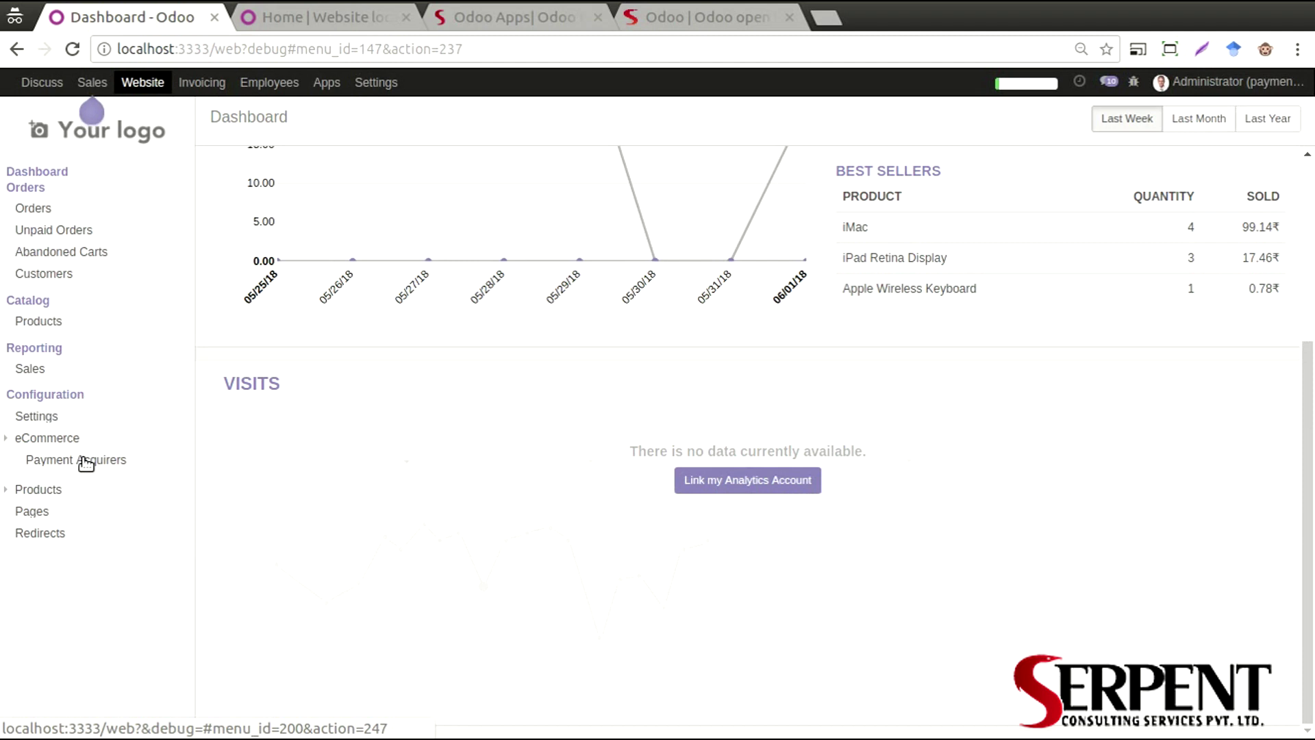
{"action": "left_click", "coordinate": [85, 463]}
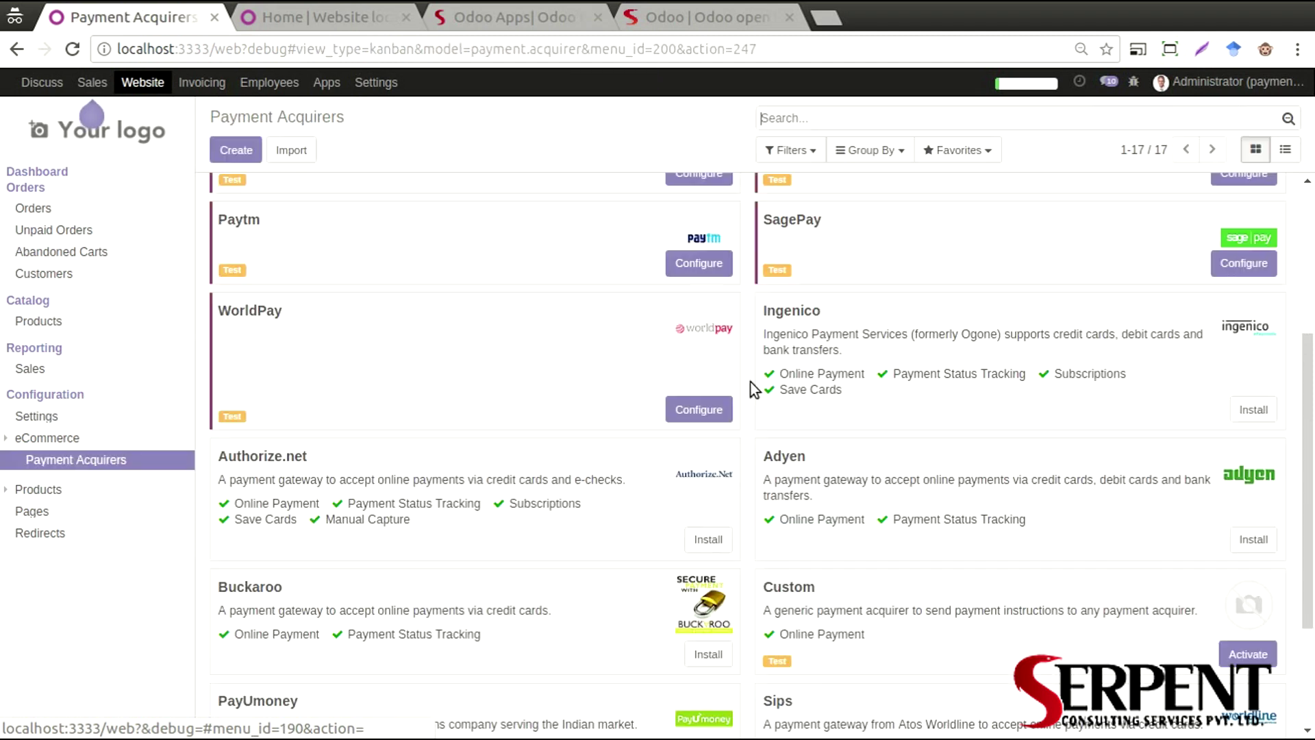
{"action": "scroll", "coordinate": [840, 415], "scroll_direction": "down", "scroll_amount": 2}
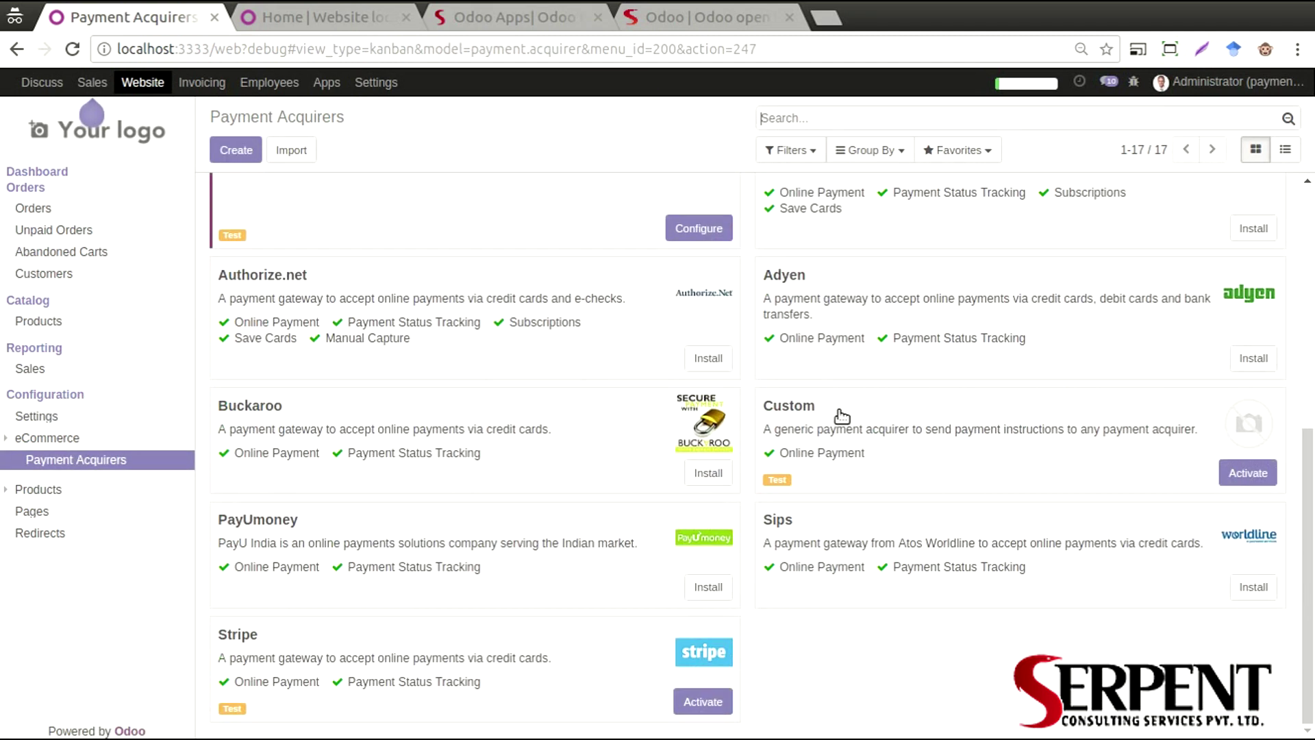
{"action": "scroll", "coordinate": [842, 416], "scroll_direction": "up", "scroll_amount": 7}
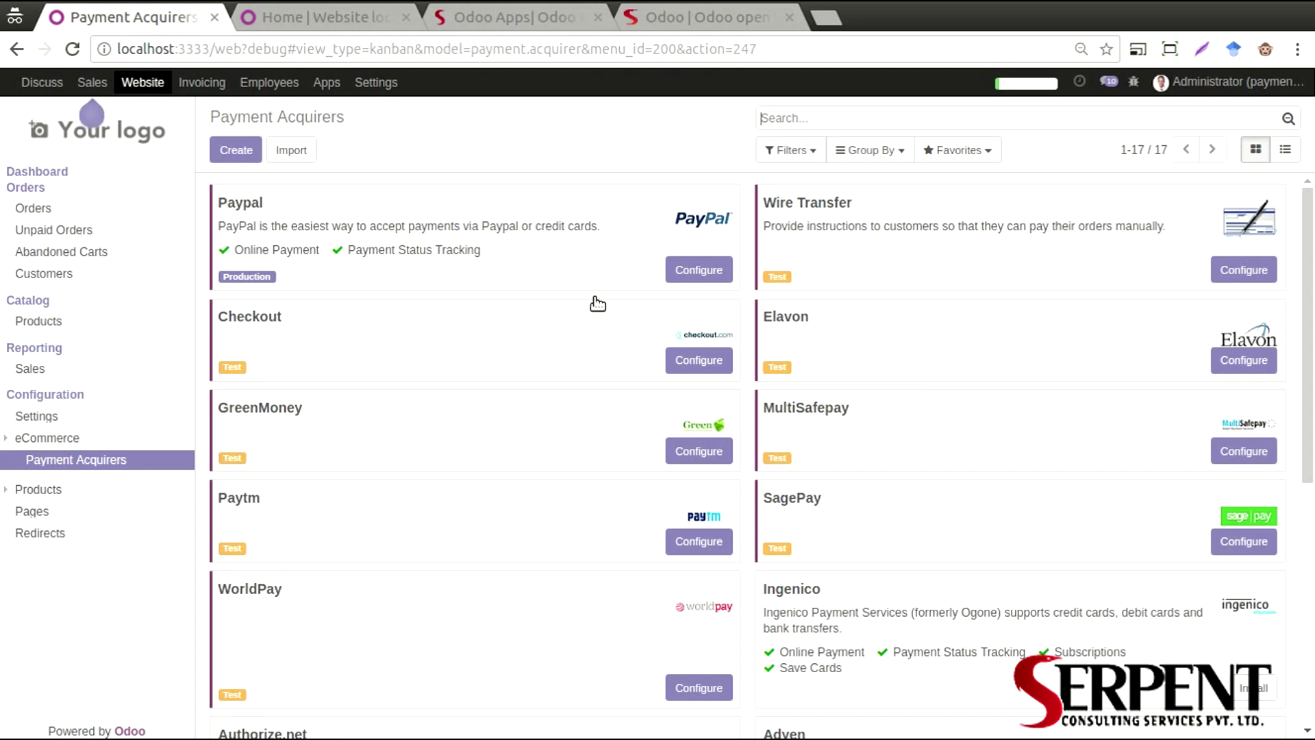
Open the Checkout acquirer's settings form.
{"action": "left_click", "coordinate": [533, 334]}
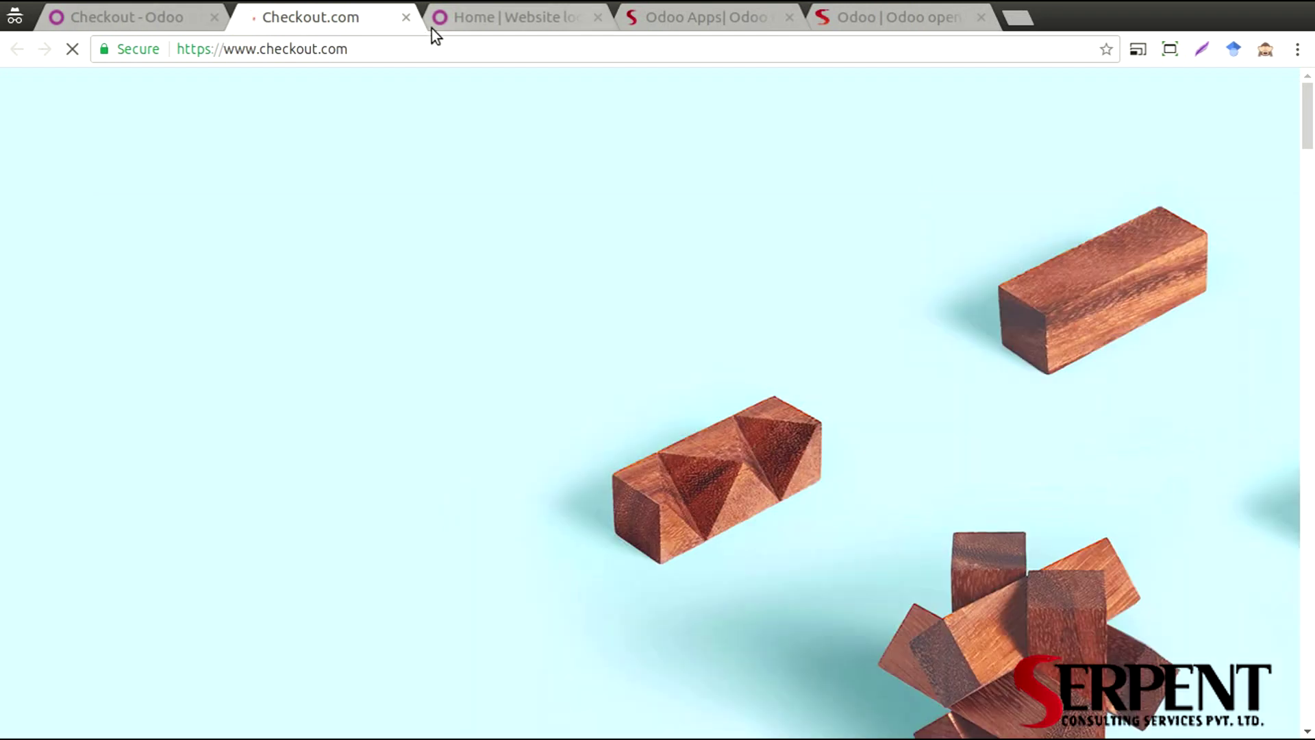
Browse the checkout.com homepage, then close it to return to the Checkout acquirer form.
{"action": "scroll", "coordinate": [706, 329], "scroll_direction": "down", "scroll_amount": 5}
{"action": "scroll", "coordinate": [716, 328], "scroll_direction": "down", "scroll_amount": 20}
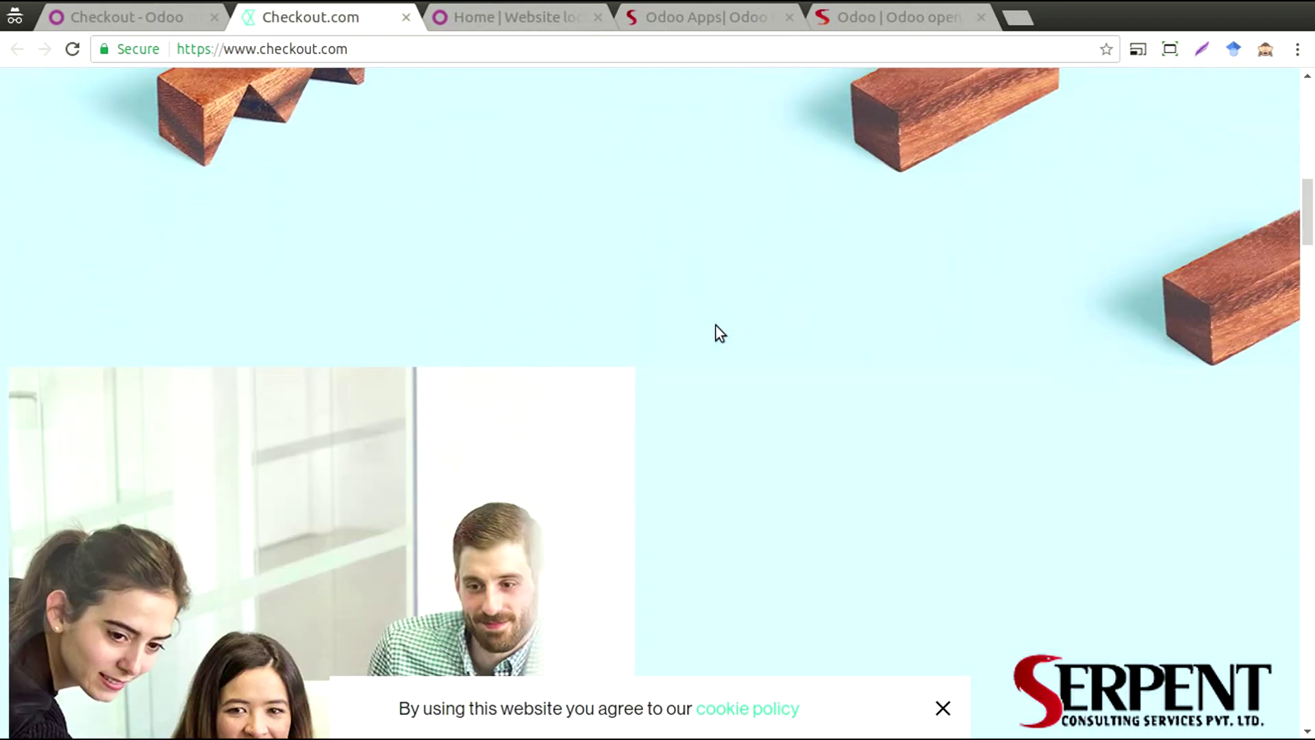
{"action": "scroll", "coordinate": [716, 328], "scroll_direction": "up", "scroll_amount": 20}
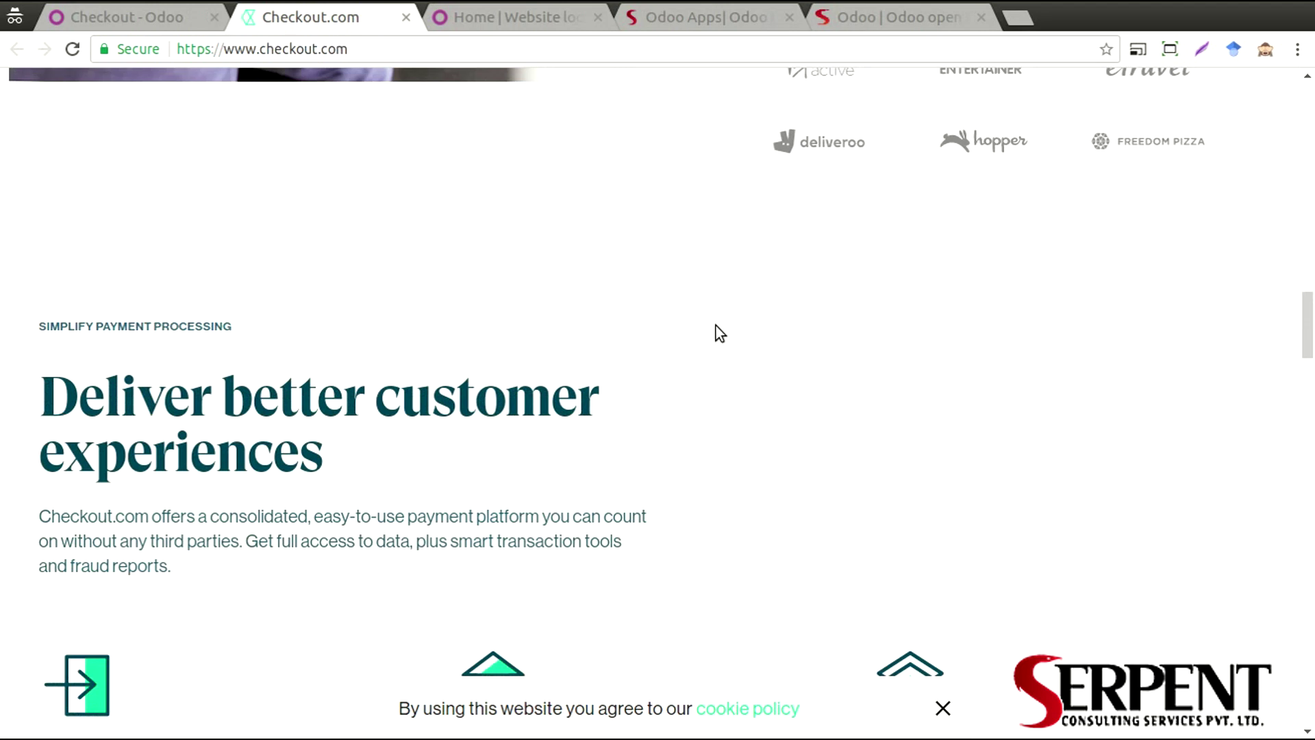
{"action": "scroll", "coordinate": [716, 333], "scroll_direction": "up", "scroll_amount": 8}
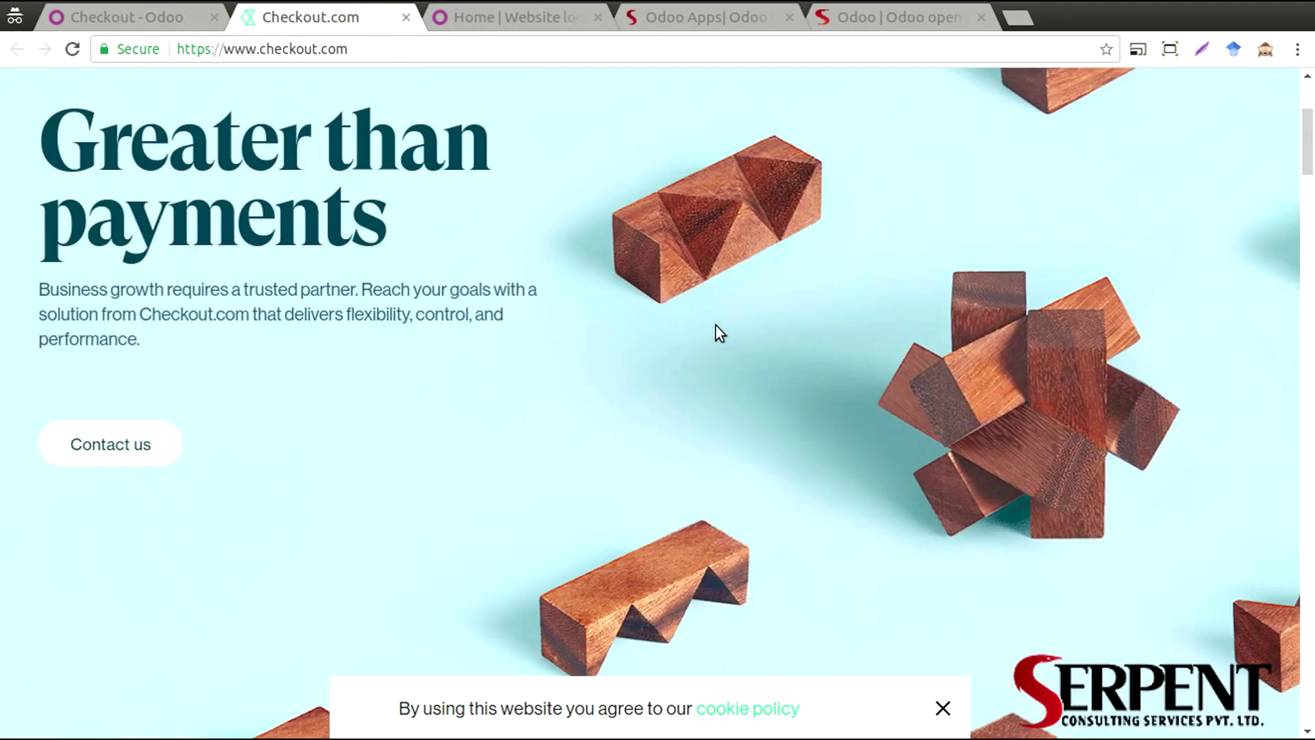
{"action": "left_click", "coordinate": [406, 17]}
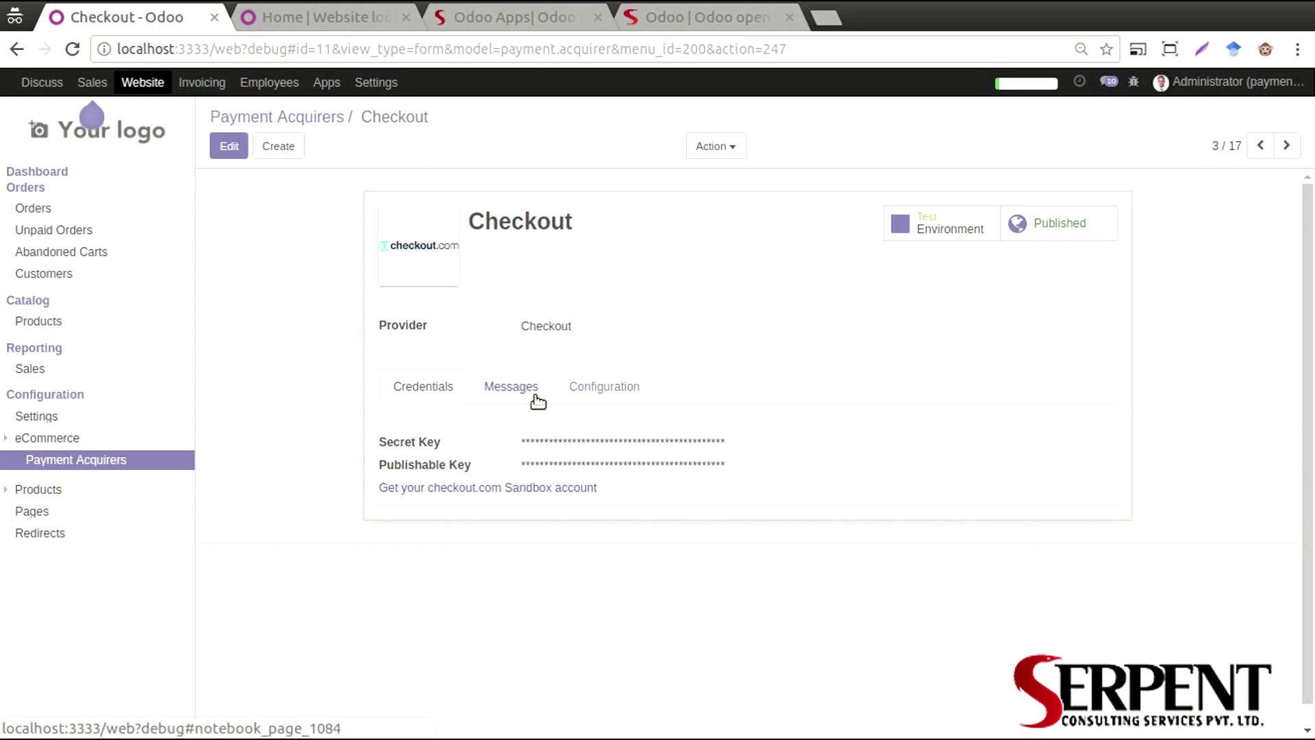
Put the Checkout acquirer in edit mode, review its status messages, then show its Configuration tab.
{"action": "left_click", "coordinate": [511, 400]}
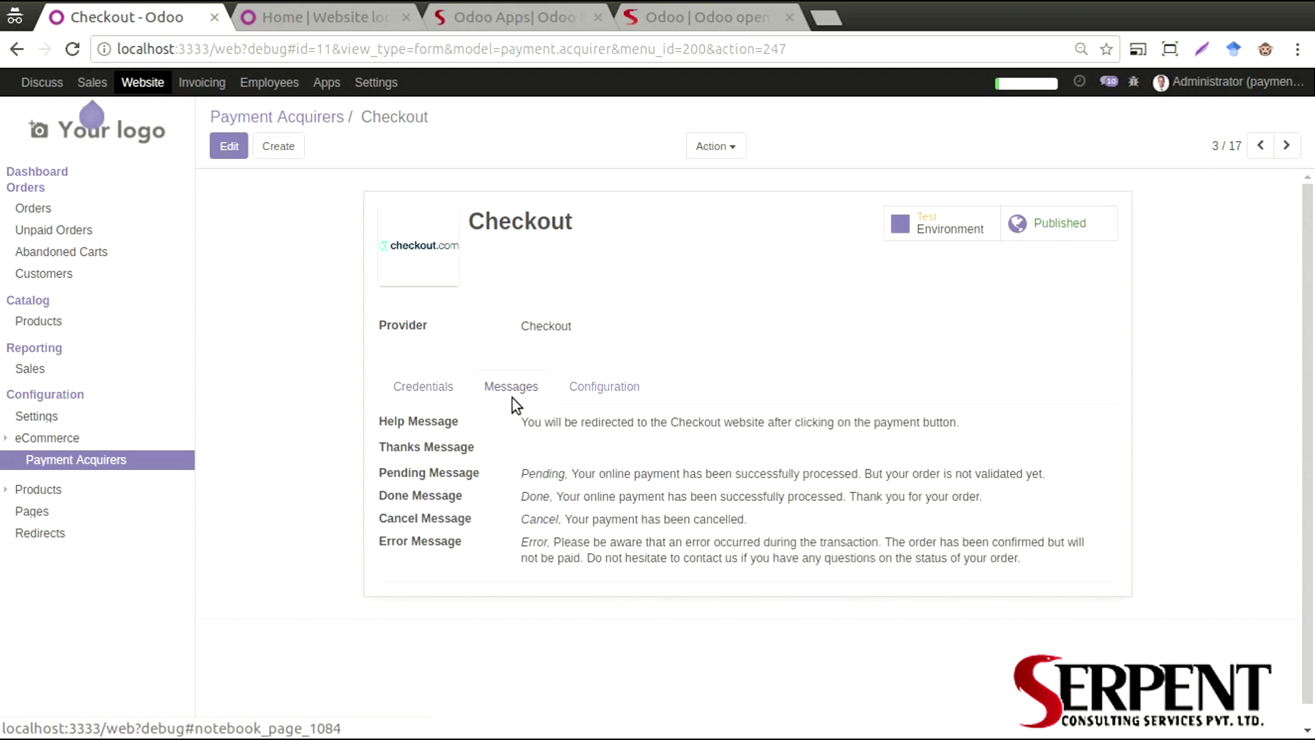
{"action": "left_click", "coordinate": [229, 145]}
{"action": "scroll", "coordinate": [623, 387], "scroll_direction": "down", "scroll_amount": 15}
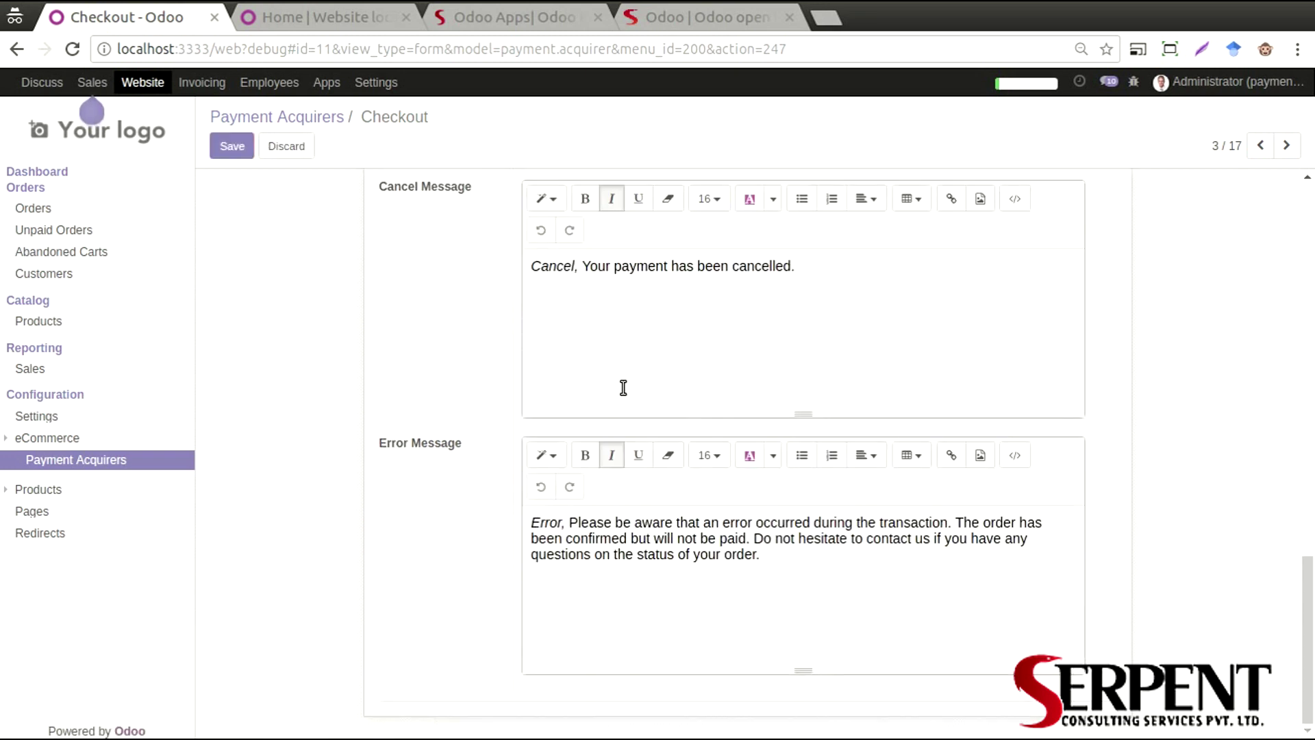
{"action": "scroll", "coordinate": [623, 388], "scroll_direction": "up", "scroll_amount": 15}
{"action": "scroll", "coordinate": [623, 387], "scroll_direction": "up", "scroll_amount": 5}
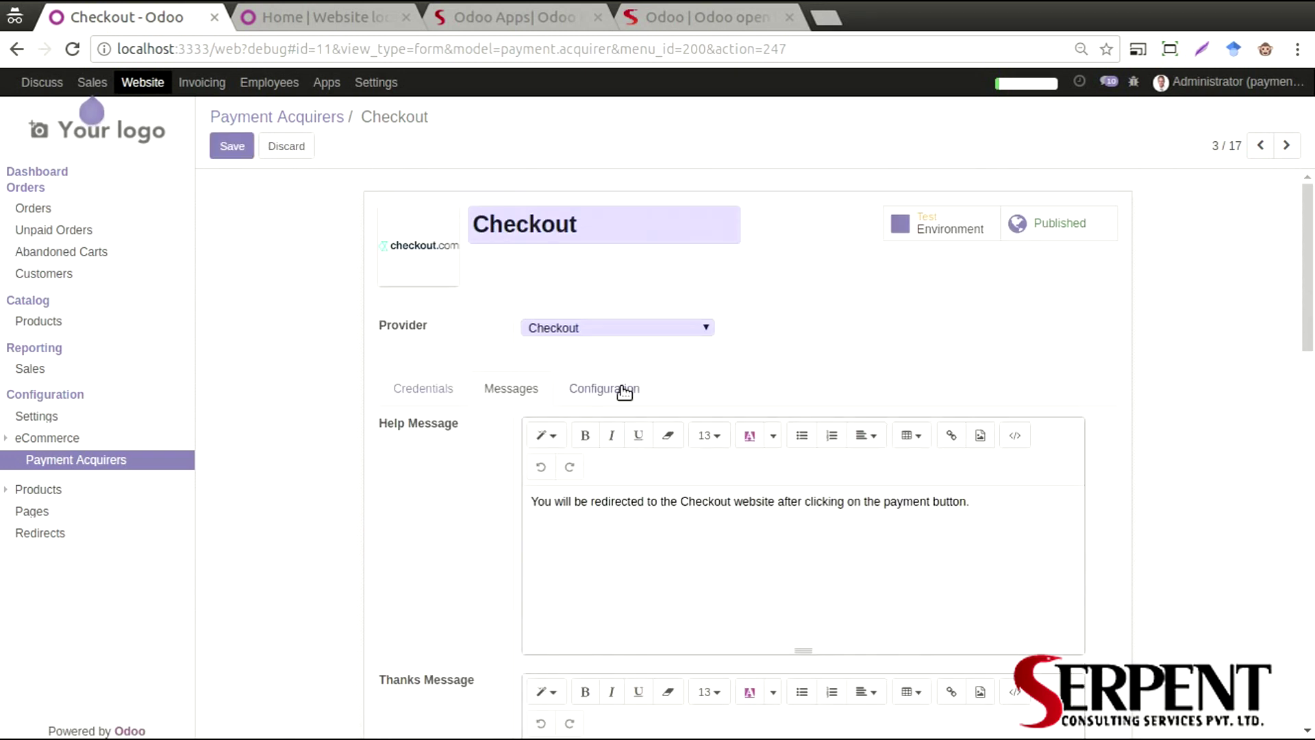
{"action": "scroll", "coordinate": [508, 344], "scroll_direction": "down", "scroll_amount": 2}
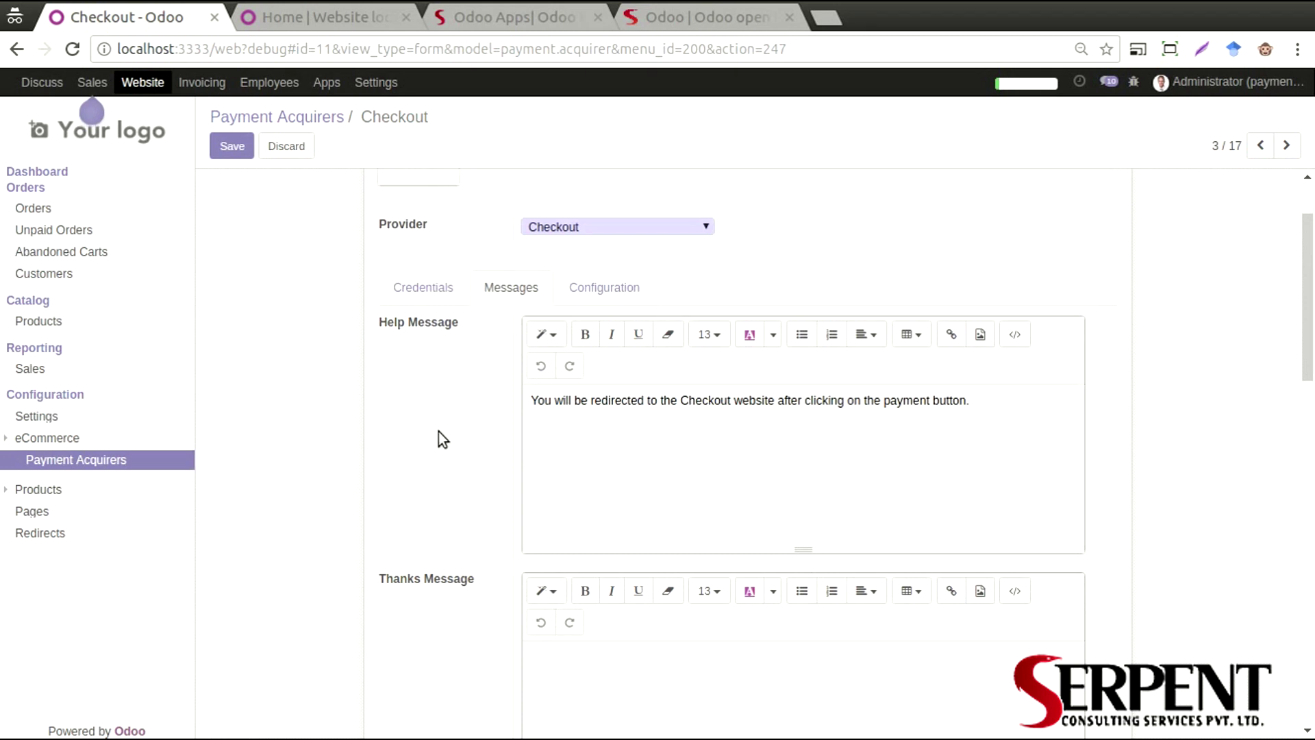
{"action": "scroll", "coordinate": [433, 425], "scroll_direction": "down", "scroll_amount": 1}
{"action": "scroll", "coordinate": [439, 441], "scroll_direction": "down", "scroll_amount": 4}
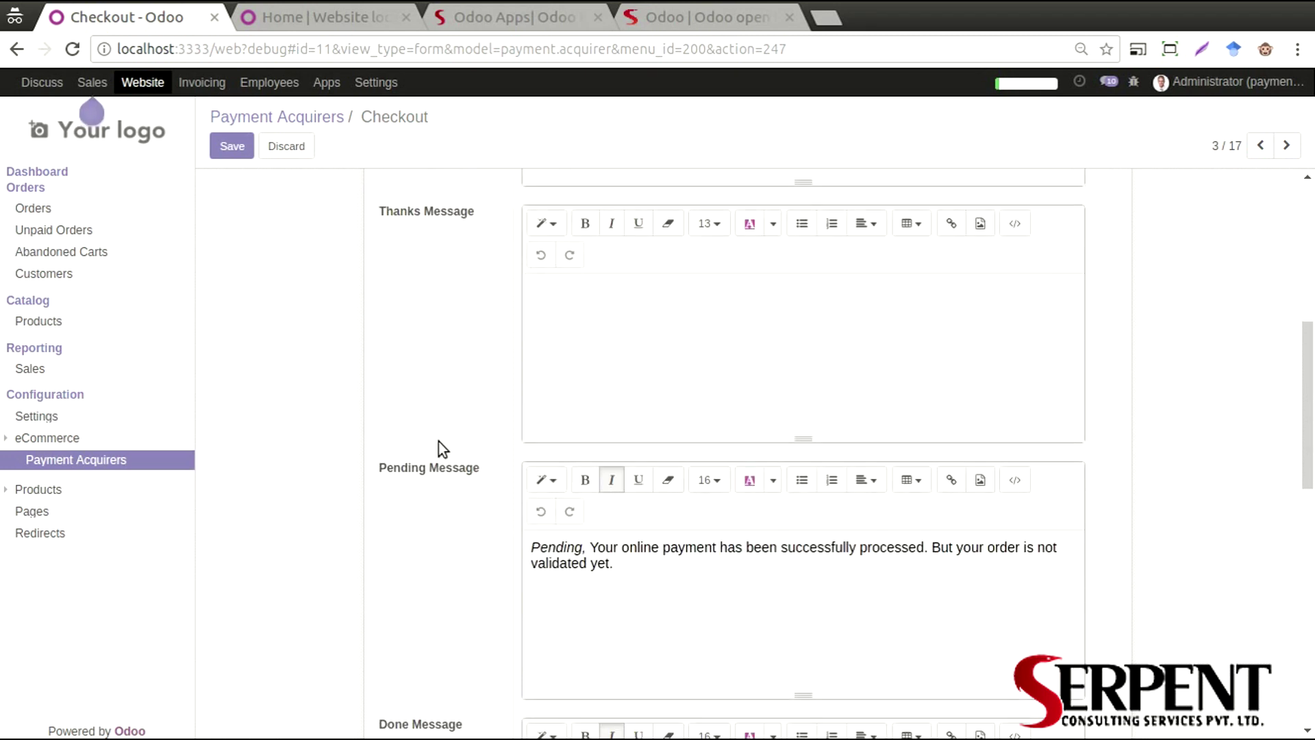
{"action": "scroll", "coordinate": [444, 325], "scroll_direction": "down", "scroll_amount": 3}
{"action": "scroll", "coordinate": [421, 327], "scroll_direction": "down", "scroll_amount": 4}
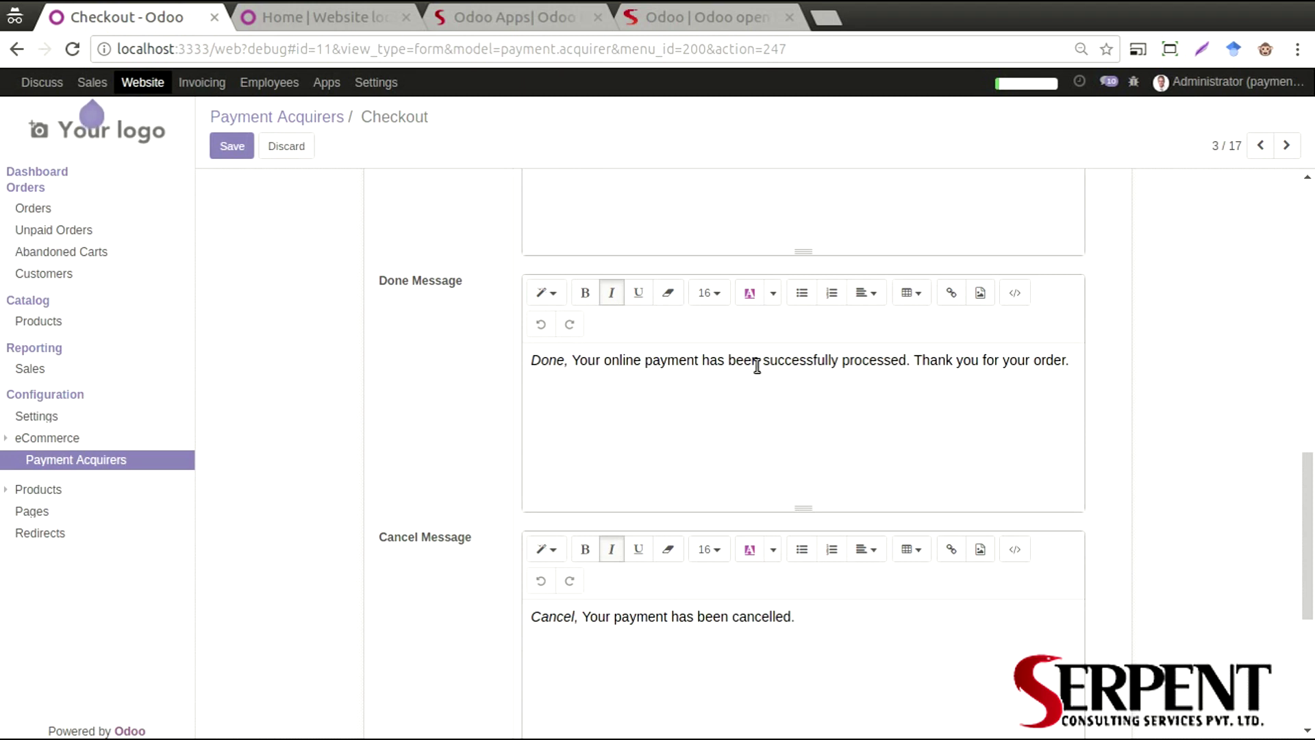
{"action": "scroll", "coordinate": [409, 366], "scroll_direction": "down", "scroll_amount": 5}
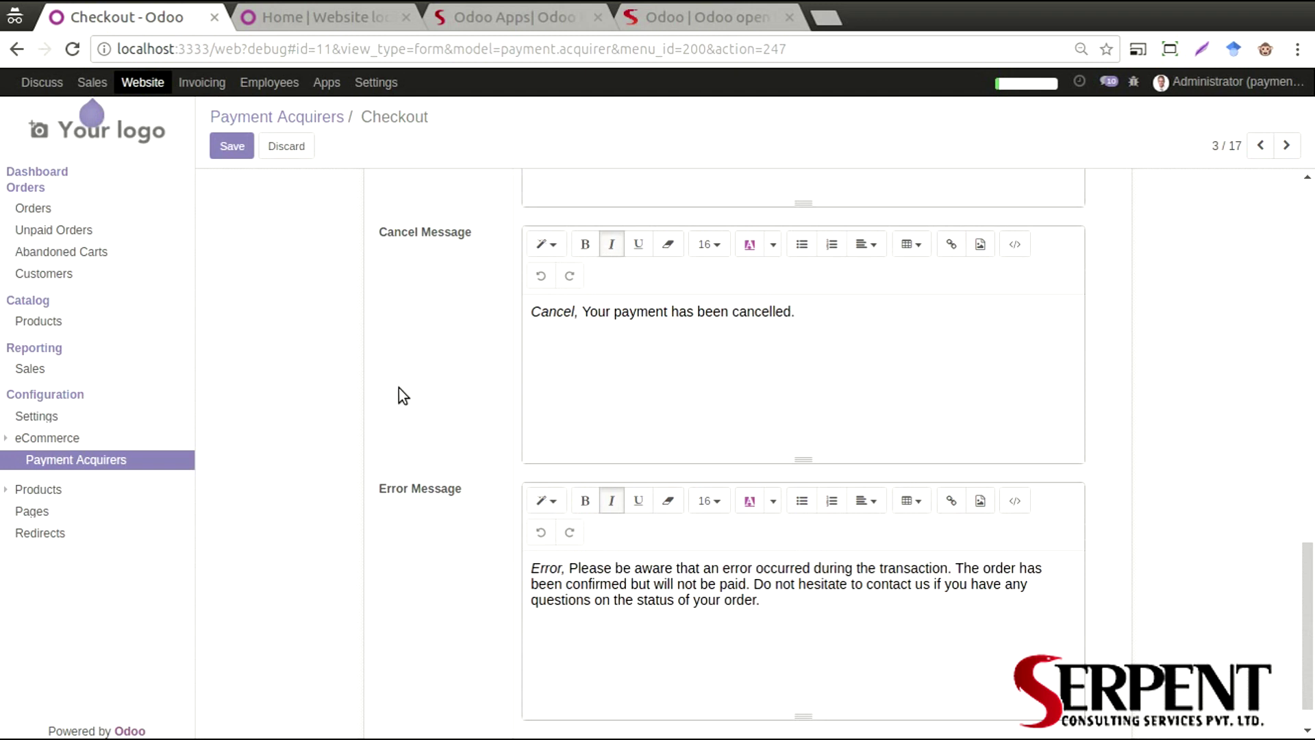
{"action": "scroll", "coordinate": [399, 388], "scroll_direction": "down", "scroll_amount": 1}
{"action": "scroll", "coordinate": [468, 504], "scroll_direction": "up", "scroll_amount": 14}
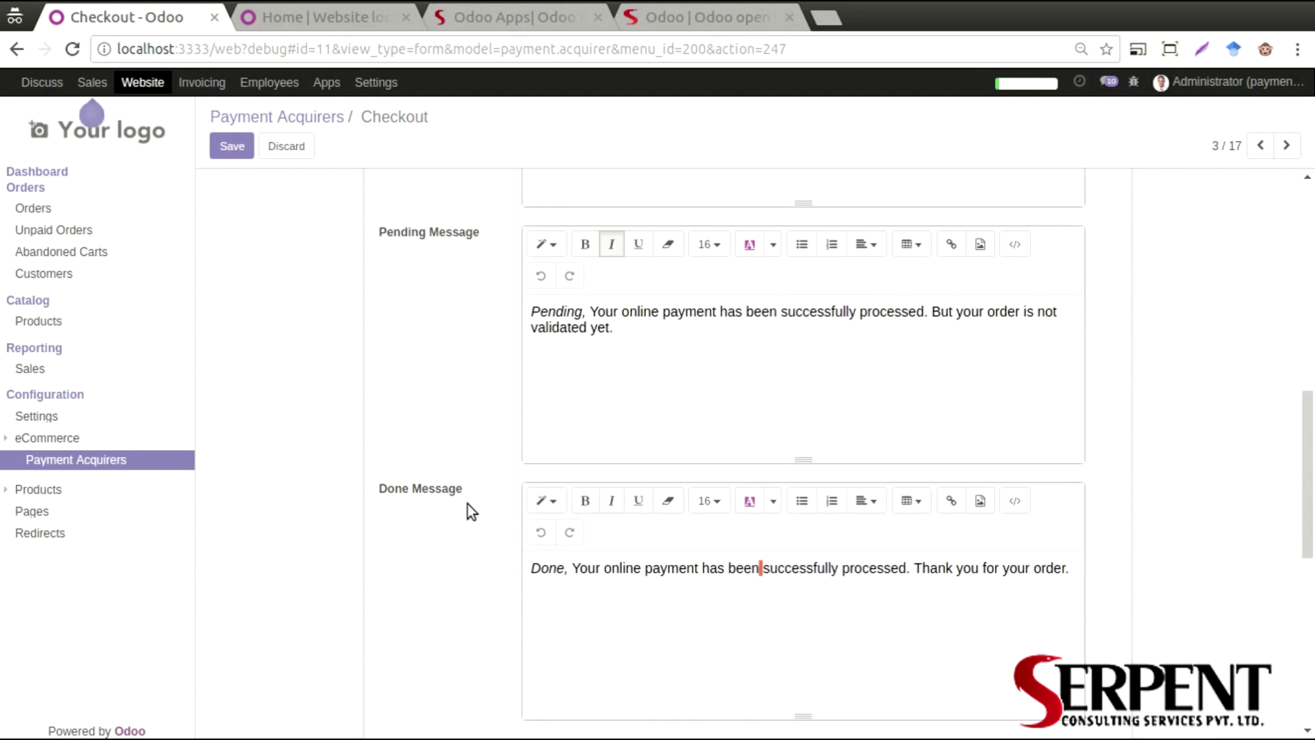
{"action": "scroll", "coordinate": [467, 504], "scroll_direction": "up", "scroll_amount": 6}
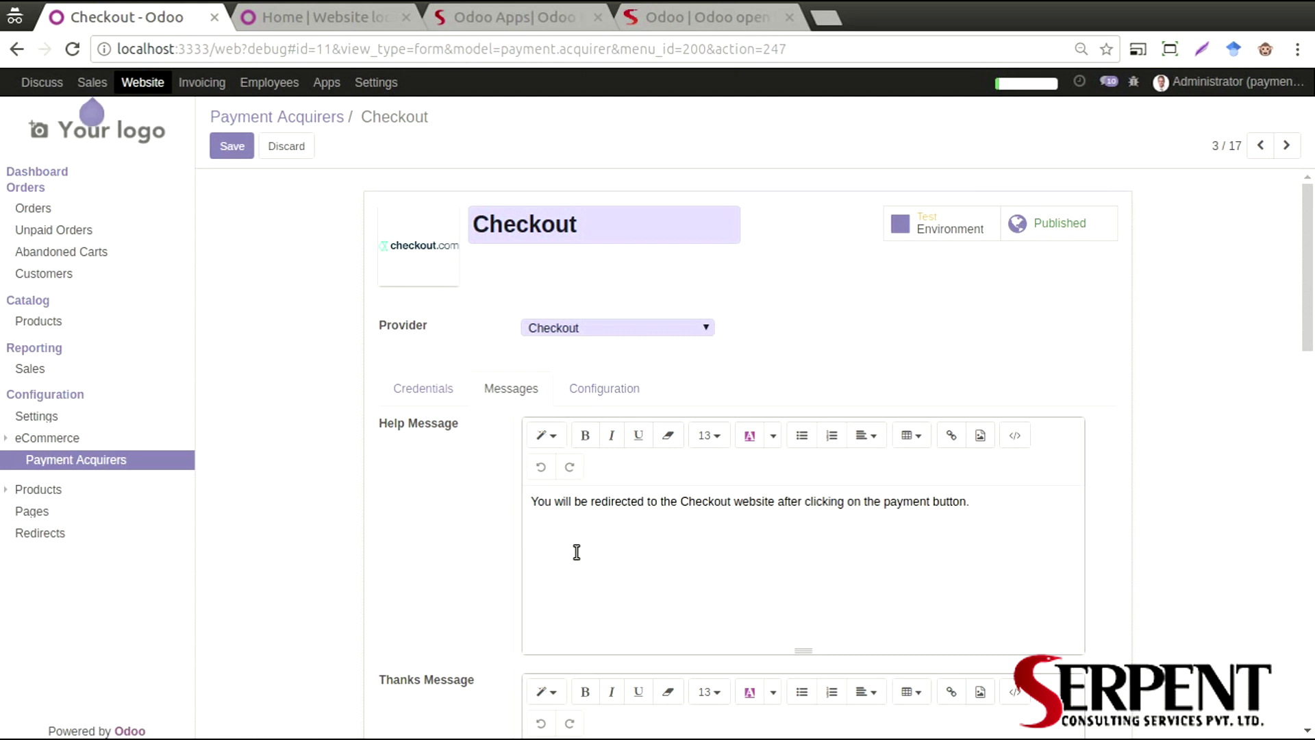
{"action": "left_click", "coordinate": [605, 396]}
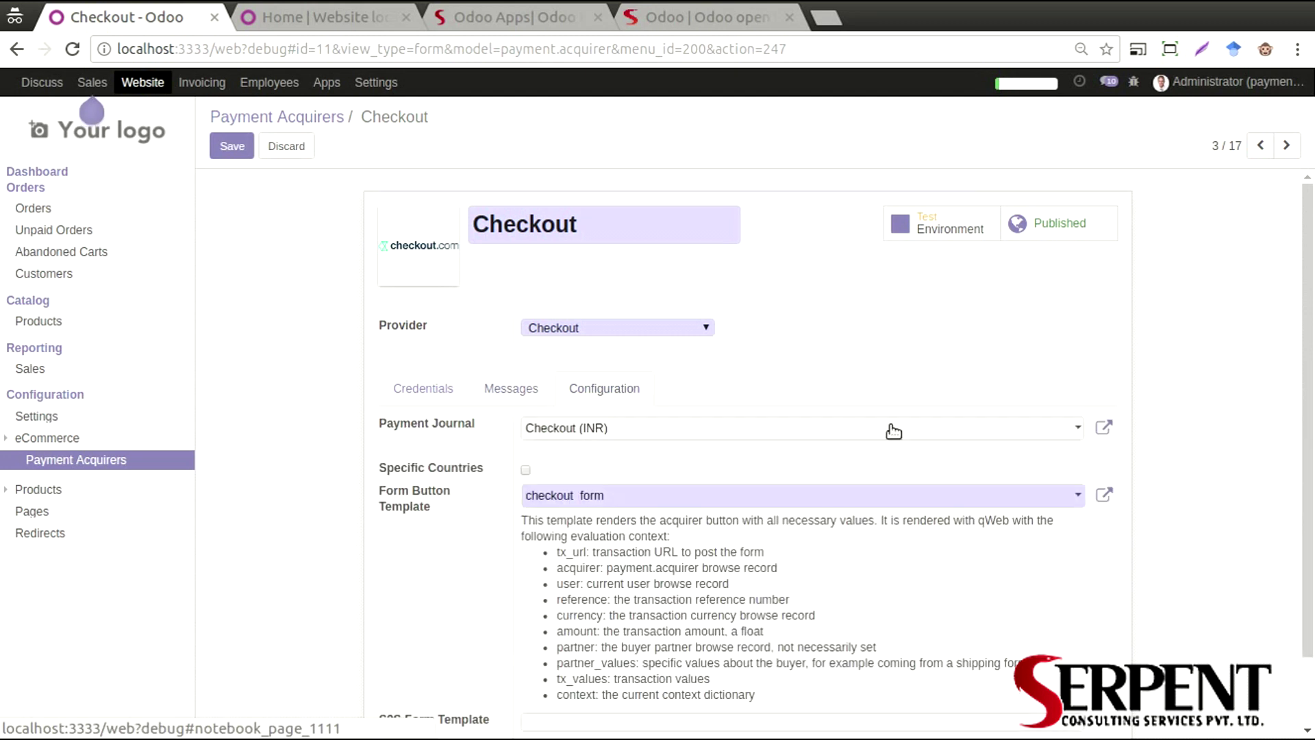
Set Payment Journal to Checkout (INR), Form Button Template to 'checkout form', and enable Specific Countries.
{"action": "left_click", "coordinate": [543, 432]}
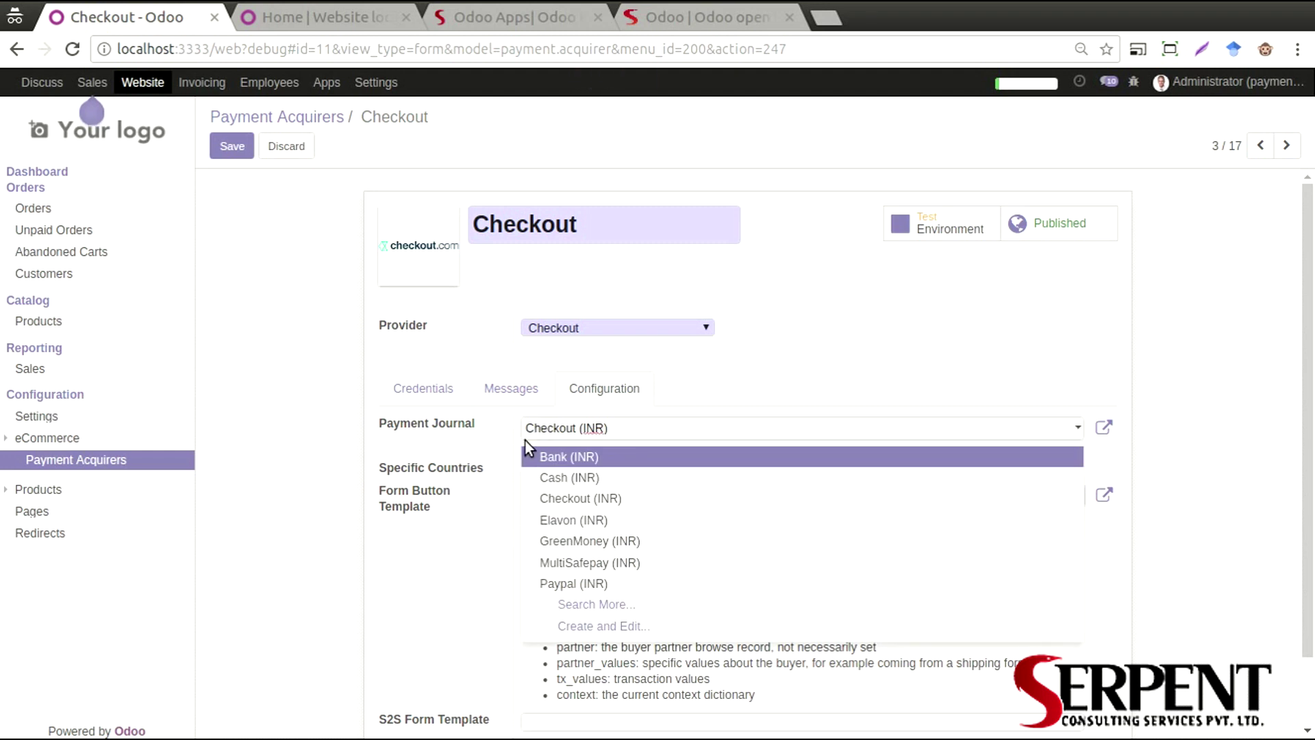
{"action": "key", "text": "Down"}
{"action": "key", "text": "Down"}
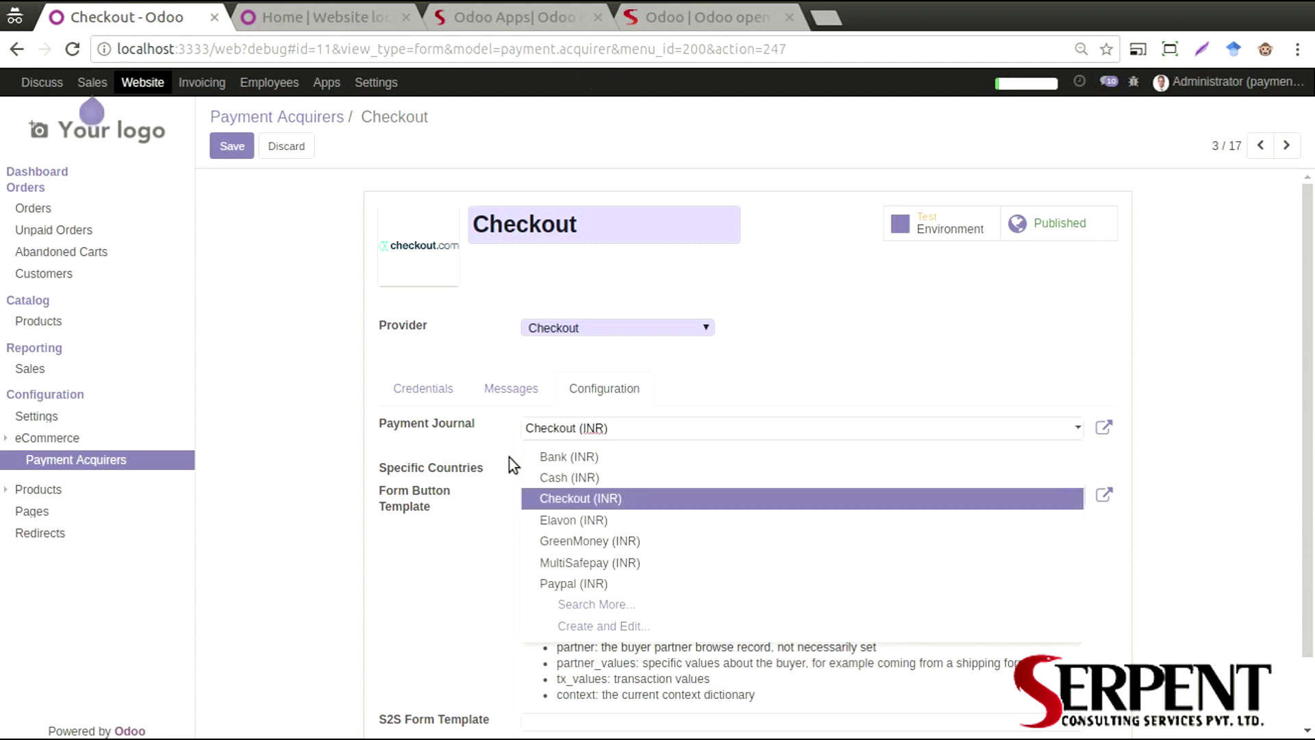
{"action": "key", "text": "Down"}
{"action": "key", "text": "Down"}
{"action": "key", "text": "Up"}
{"action": "key", "text": "Up"}
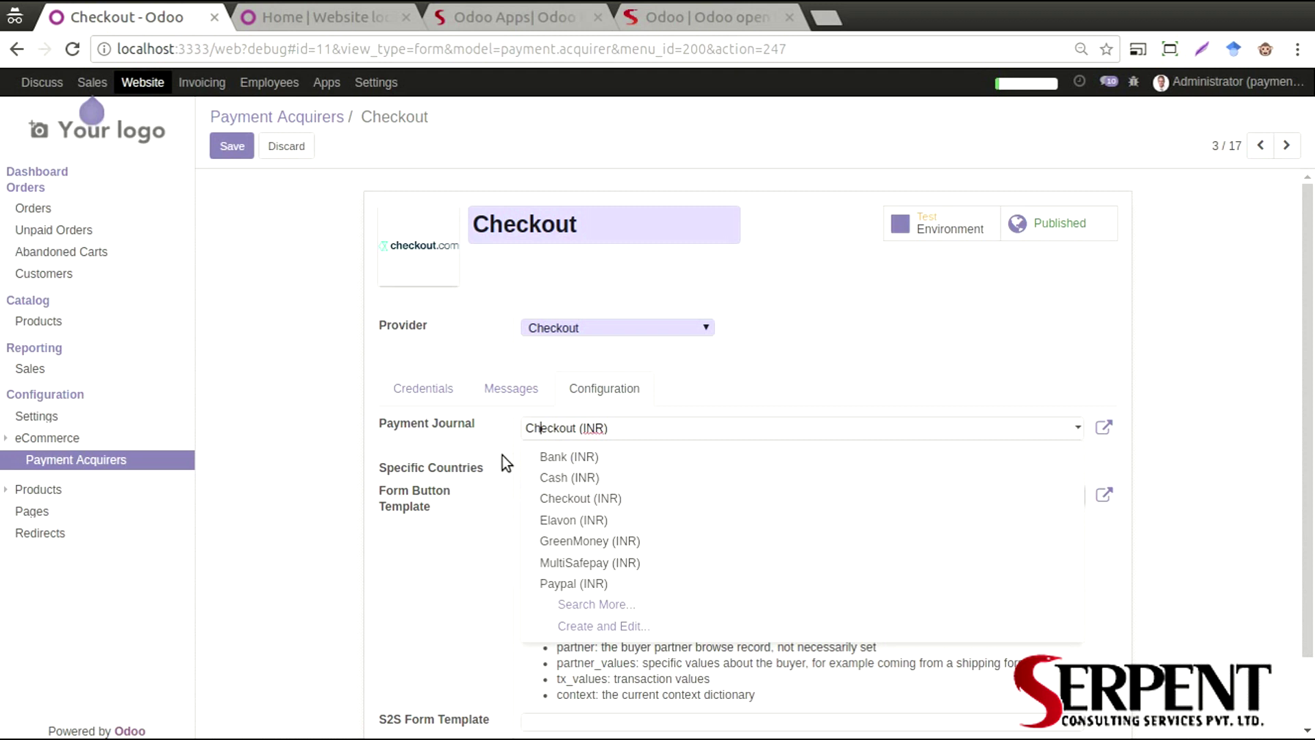
{"action": "left_click", "coordinate": [495, 485]}
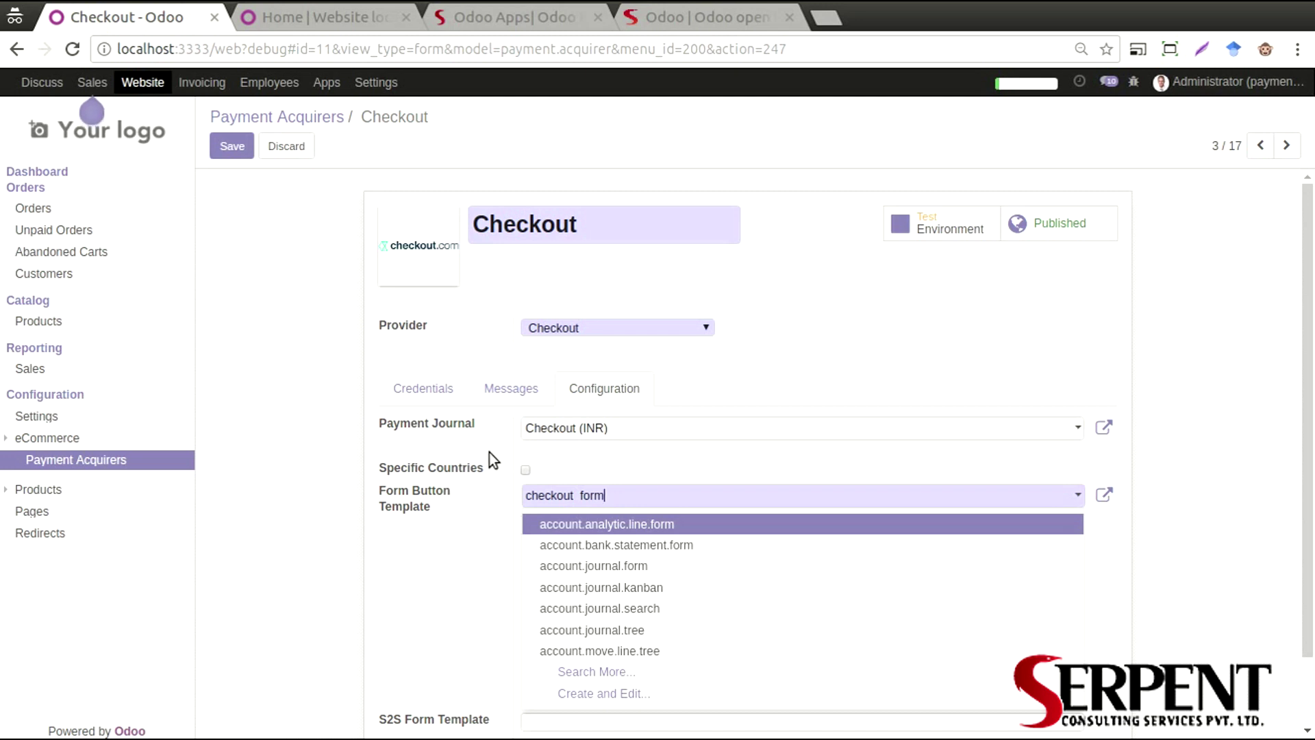
{"action": "scroll", "coordinate": [482, 438], "scroll_direction": "down", "scroll_amount": 1}
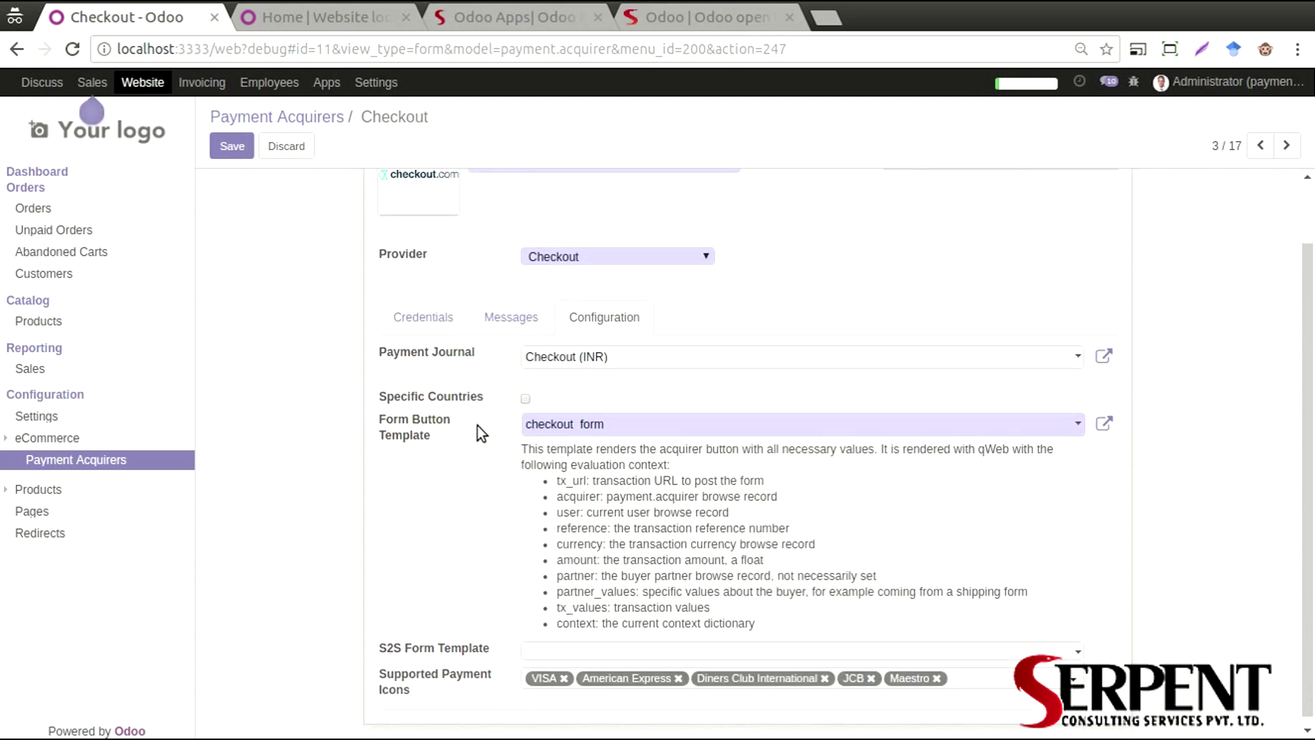
{"action": "left_click", "coordinate": [524, 388]}
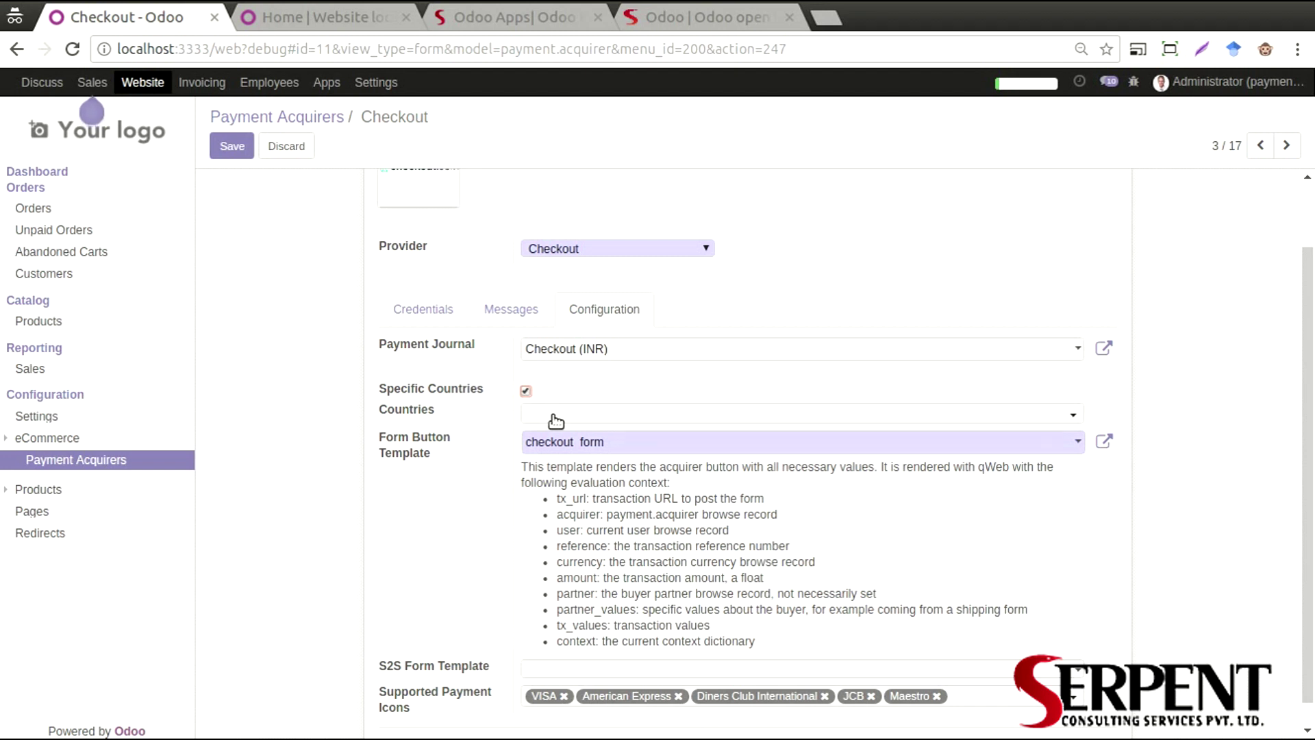
{"action": "left_click", "coordinate": [557, 441]}
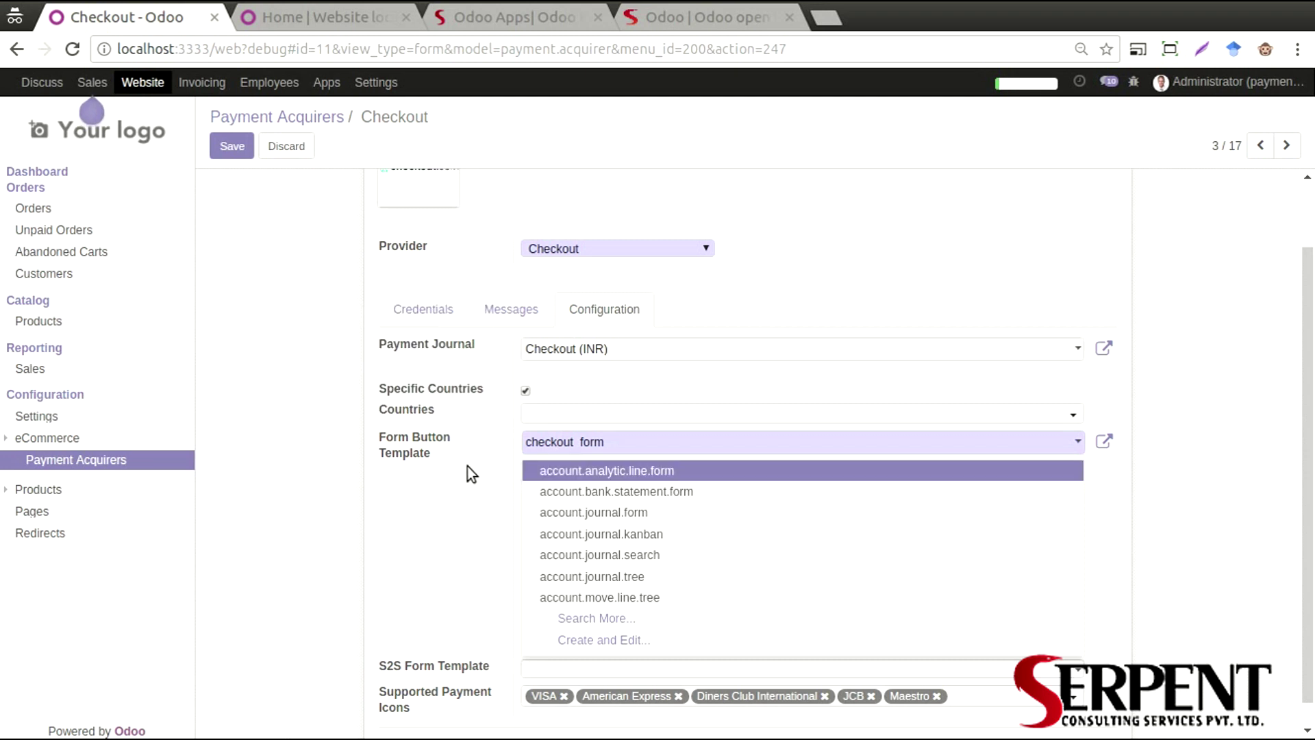
{"action": "mouse_move", "coordinate": [544, 455]}
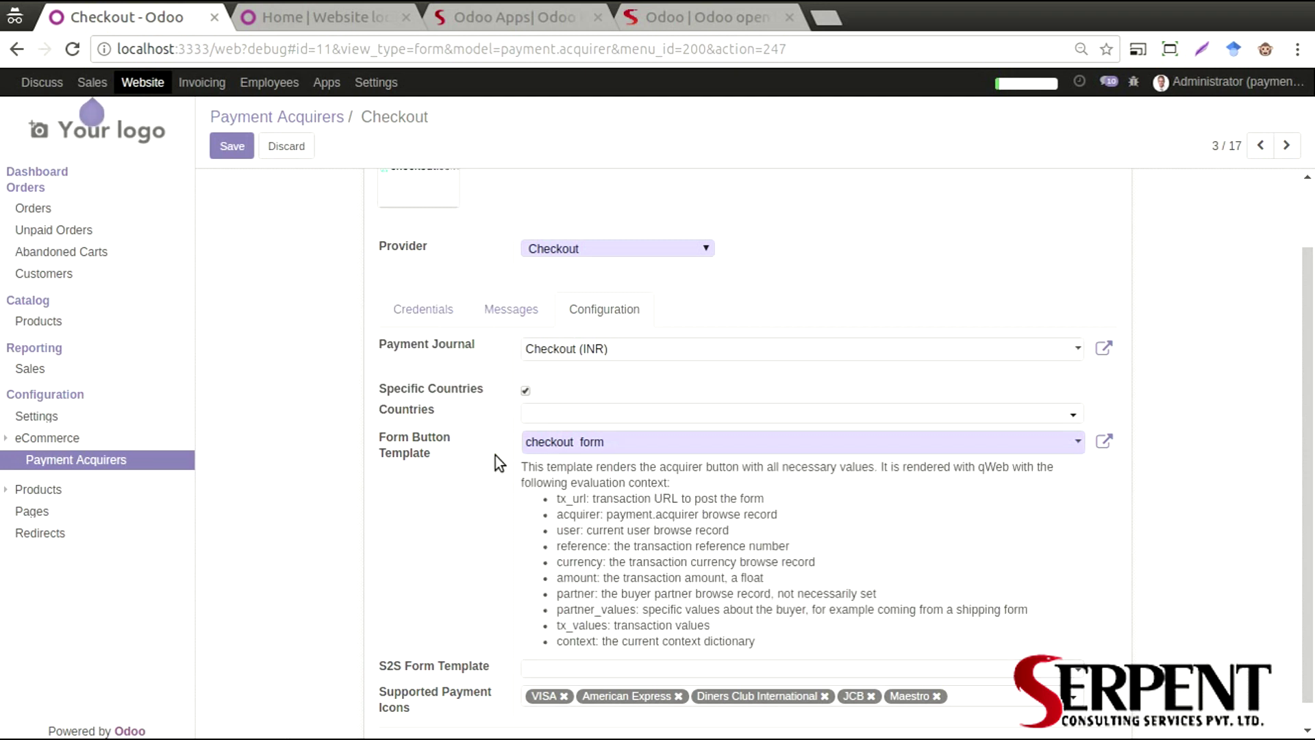
{"action": "mouse_move", "coordinate": [435, 432]}
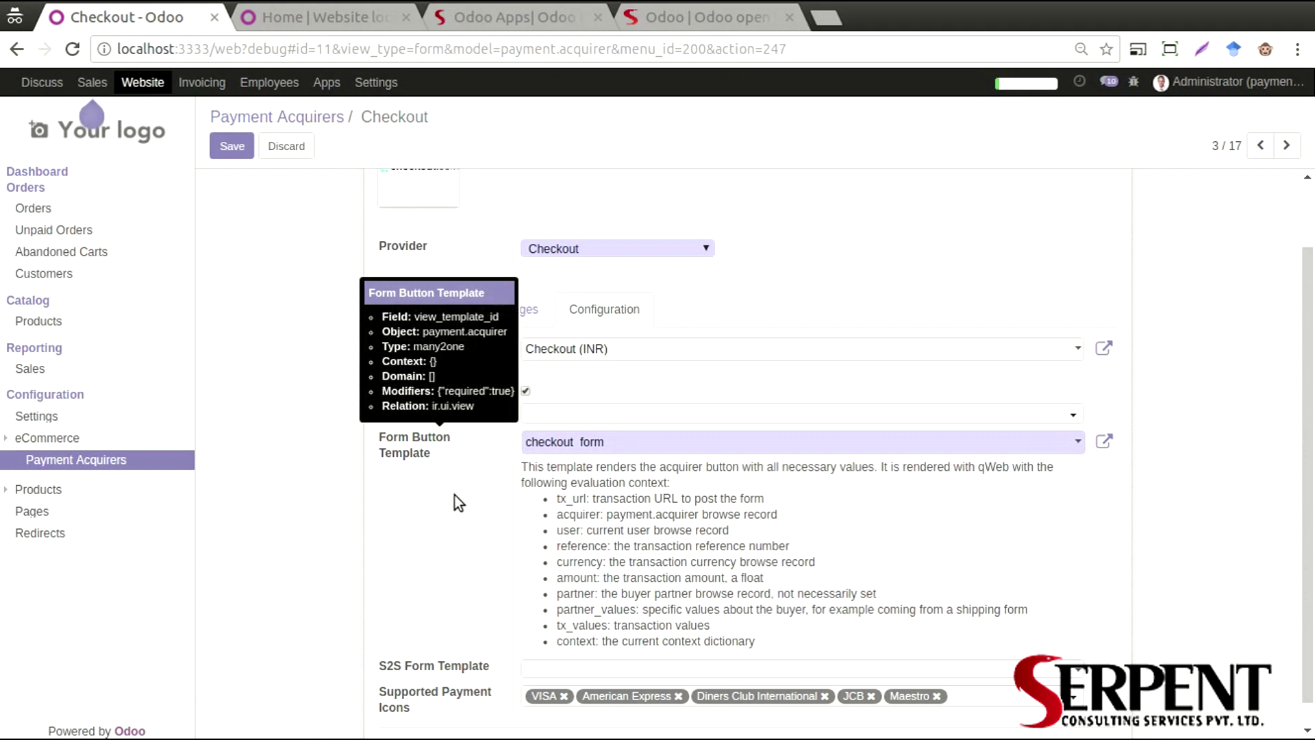
{"action": "scroll", "coordinate": [454, 495], "scroll_direction": "down", "scroll_amount": 1}
{"action": "left_click_drag", "start_coordinate": [559, 472], "coordinate": [753, 612]}
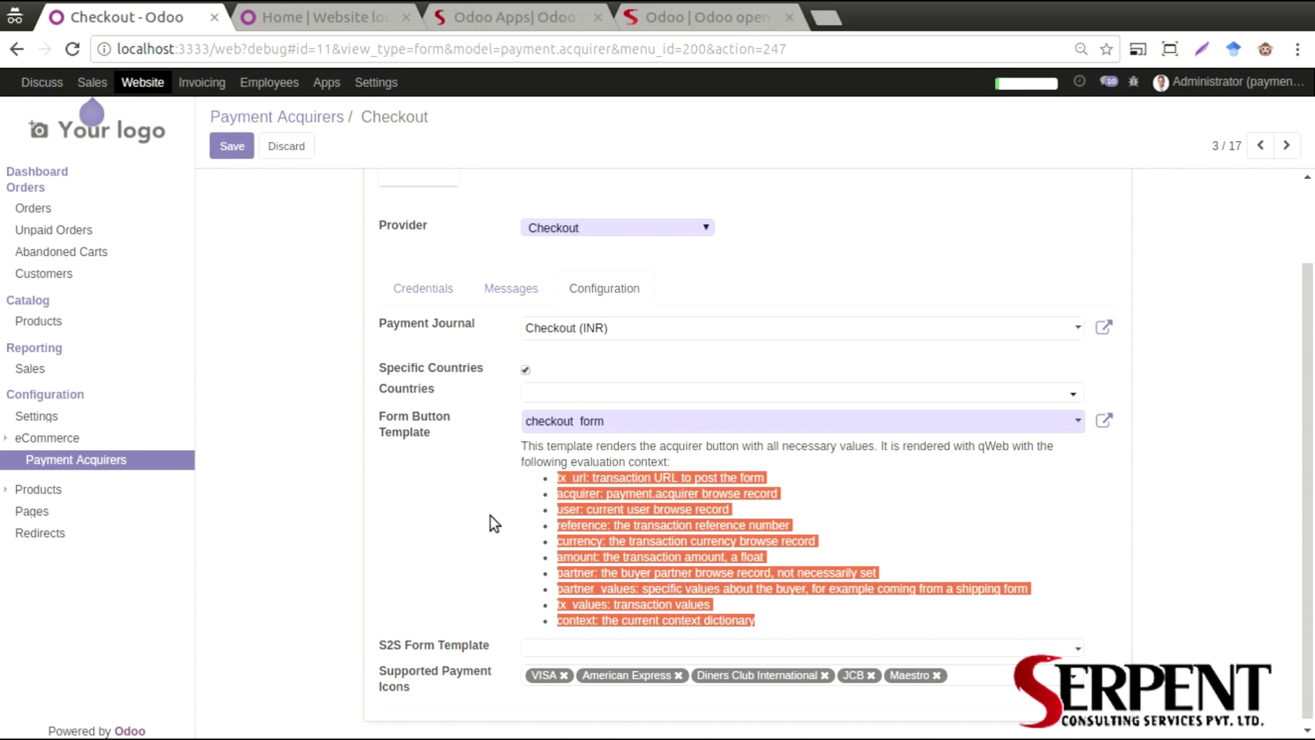
{"action": "left_click", "coordinate": [412, 669]}
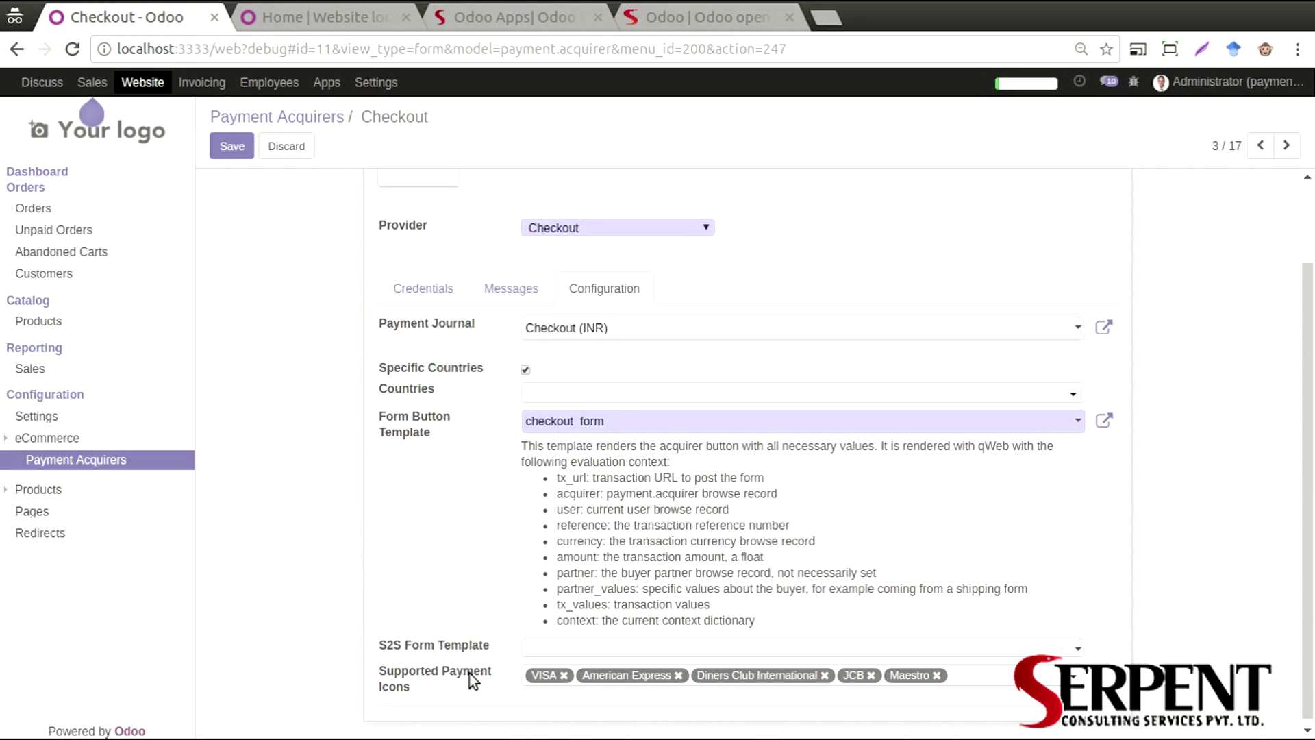
{"action": "scroll", "coordinate": [471, 660], "scroll_direction": "down", "scroll_amount": 1}
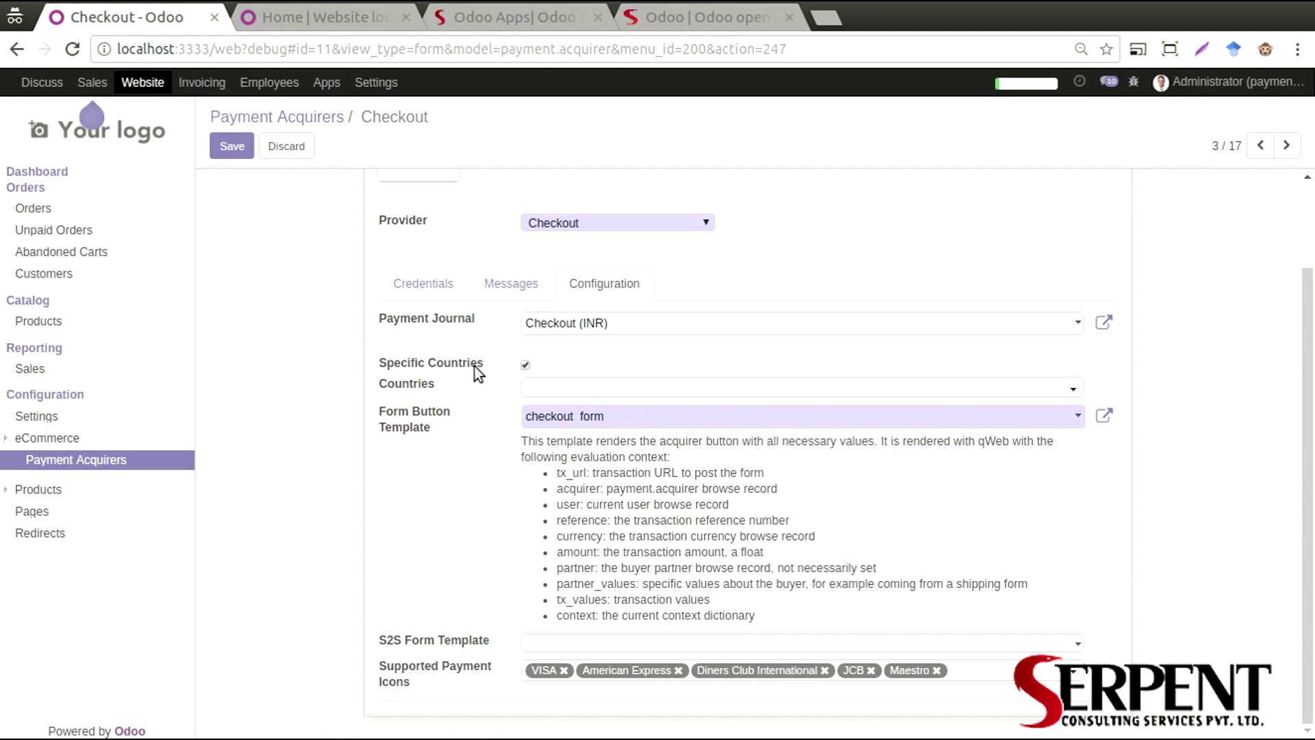
{"action": "scroll", "coordinate": [734, 294], "scroll_direction": "up", "scroll_amount": 3}
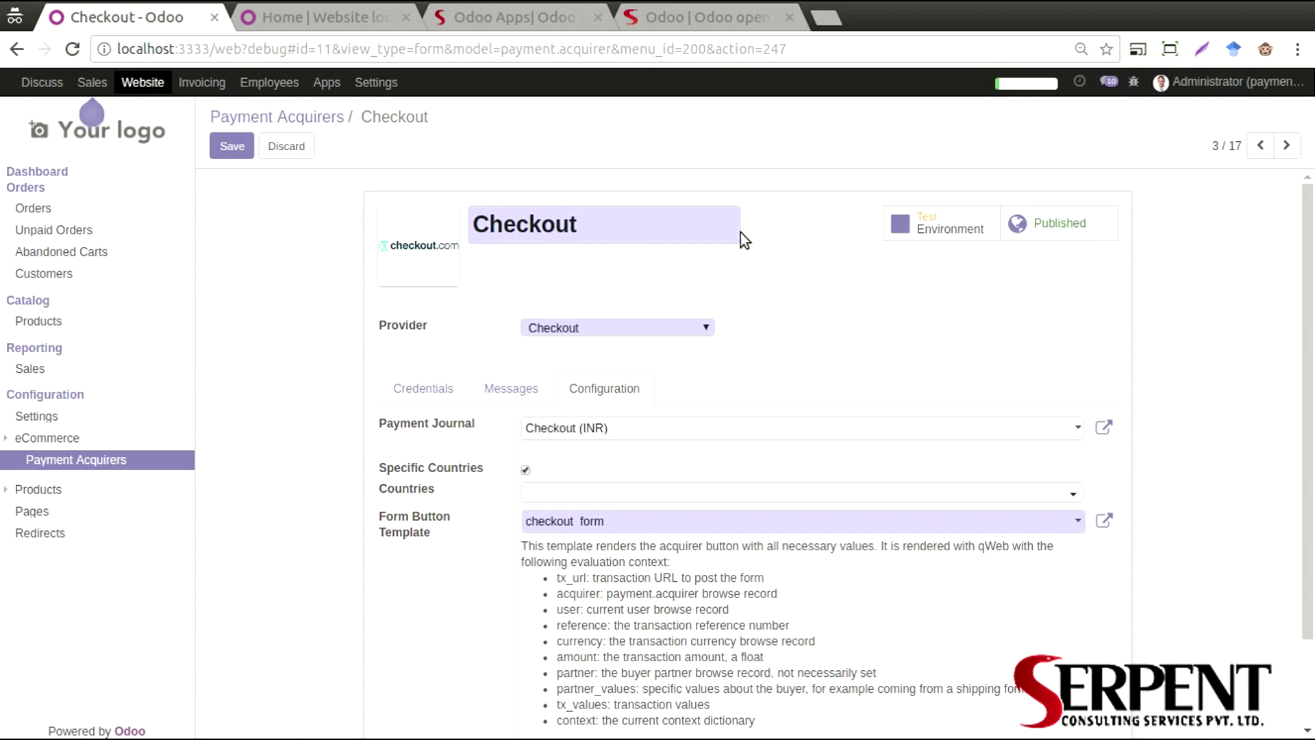
Check the messages and keys, keep Checkout published, and save back to the acquirers list.
{"action": "left_click", "coordinate": [513, 389]}
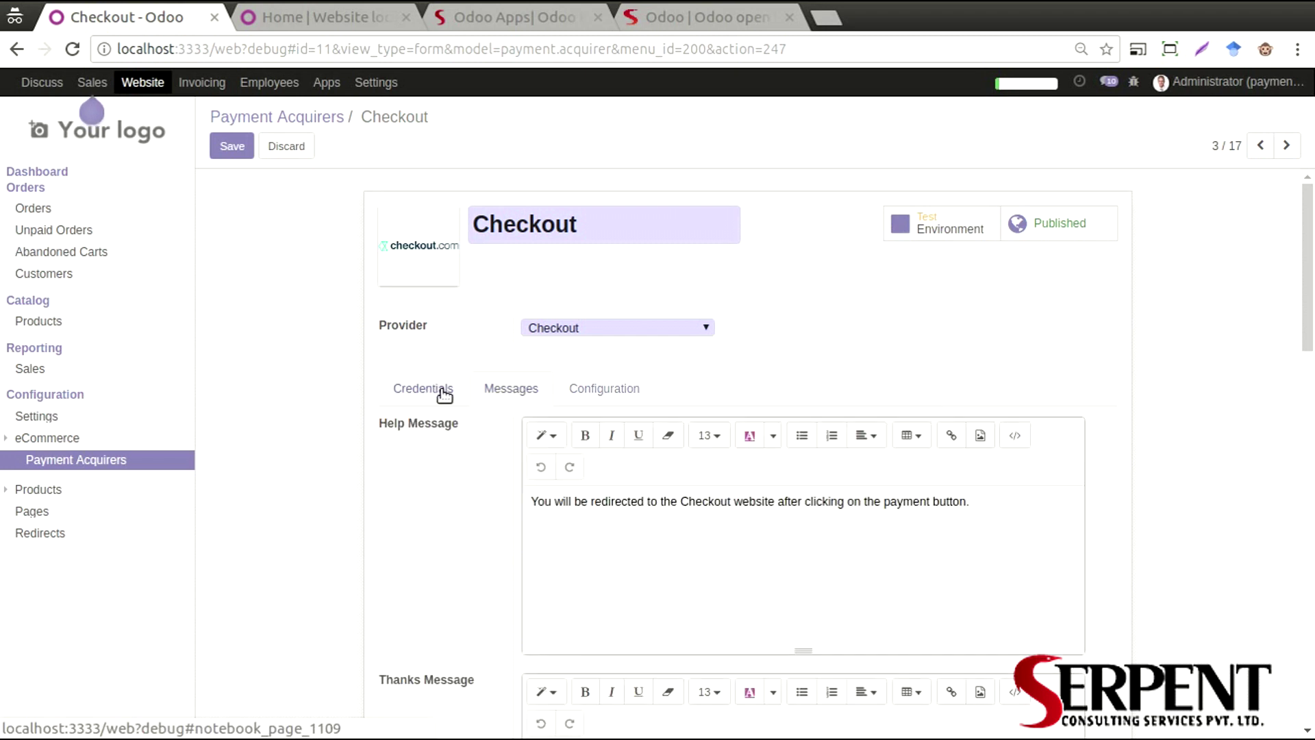
{"action": "left_click", "coordinate": [432, 389]}
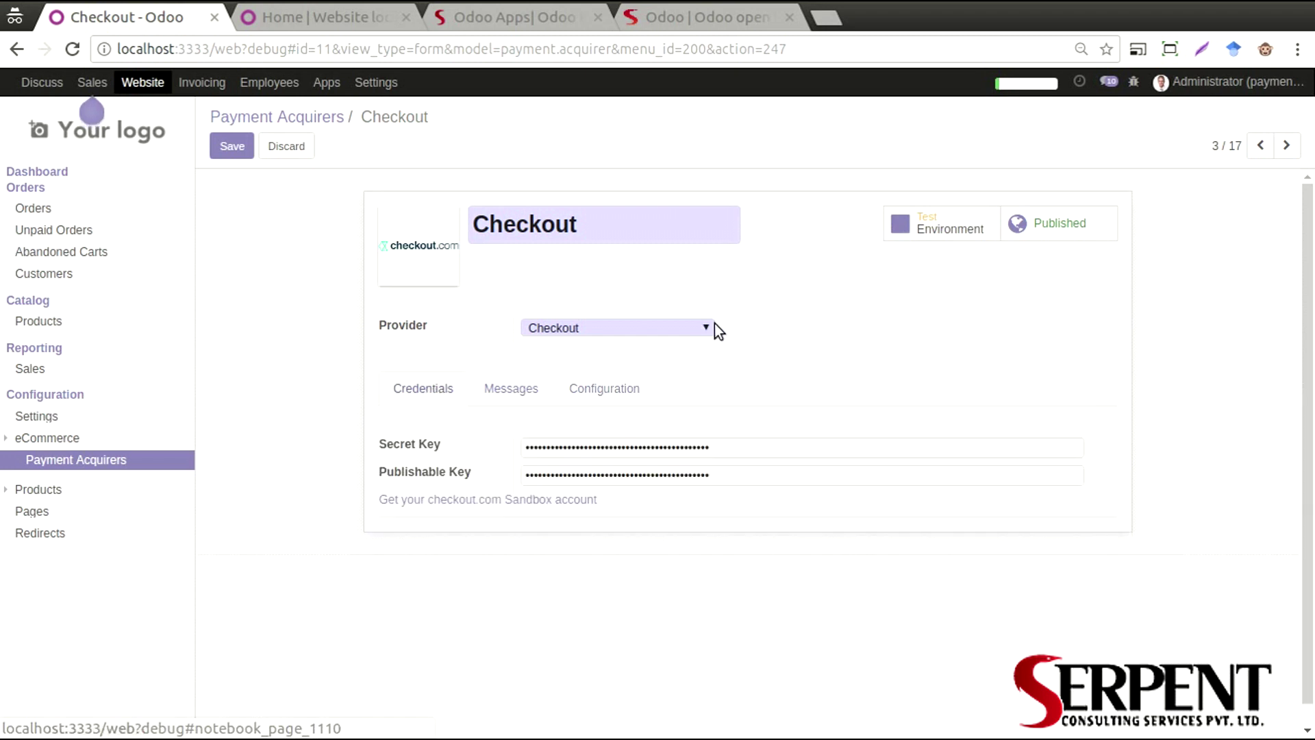
{"action": "left_click", "coordinate": [1037, 231]}
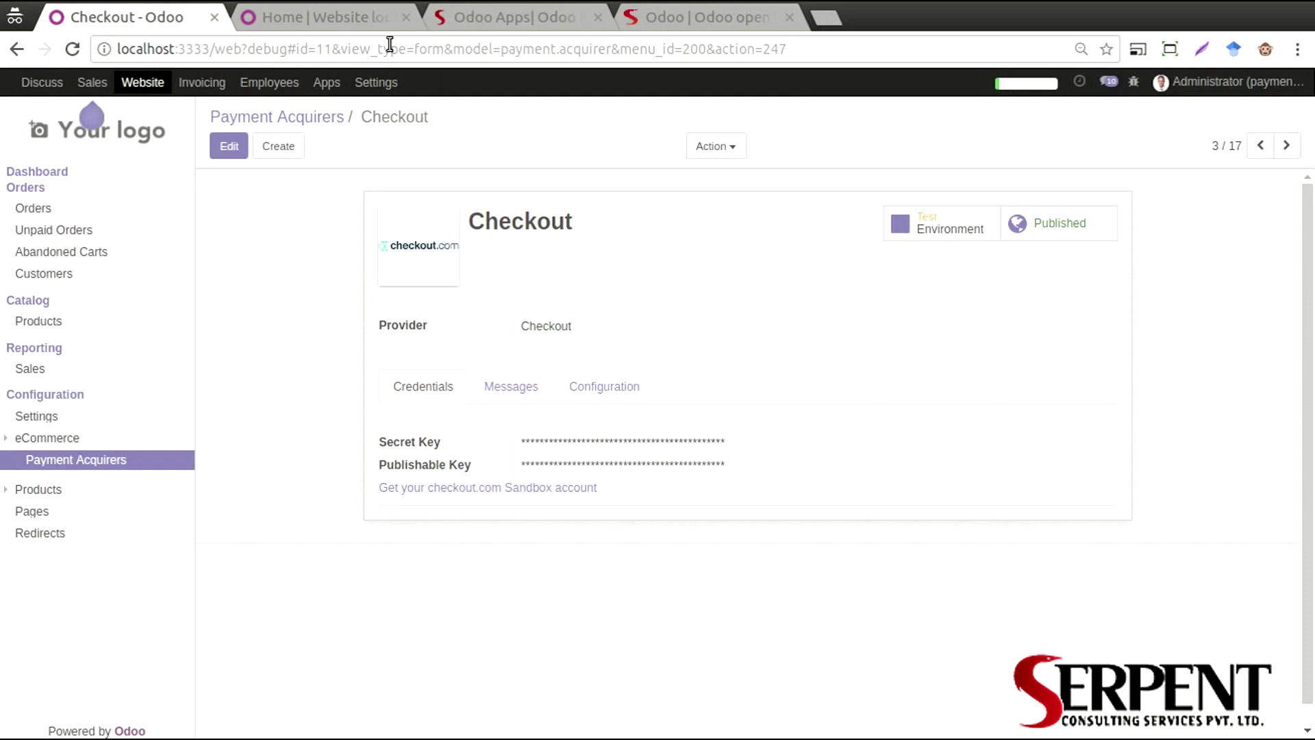
{"action": "left_click", "coordinate": [329, 111]}
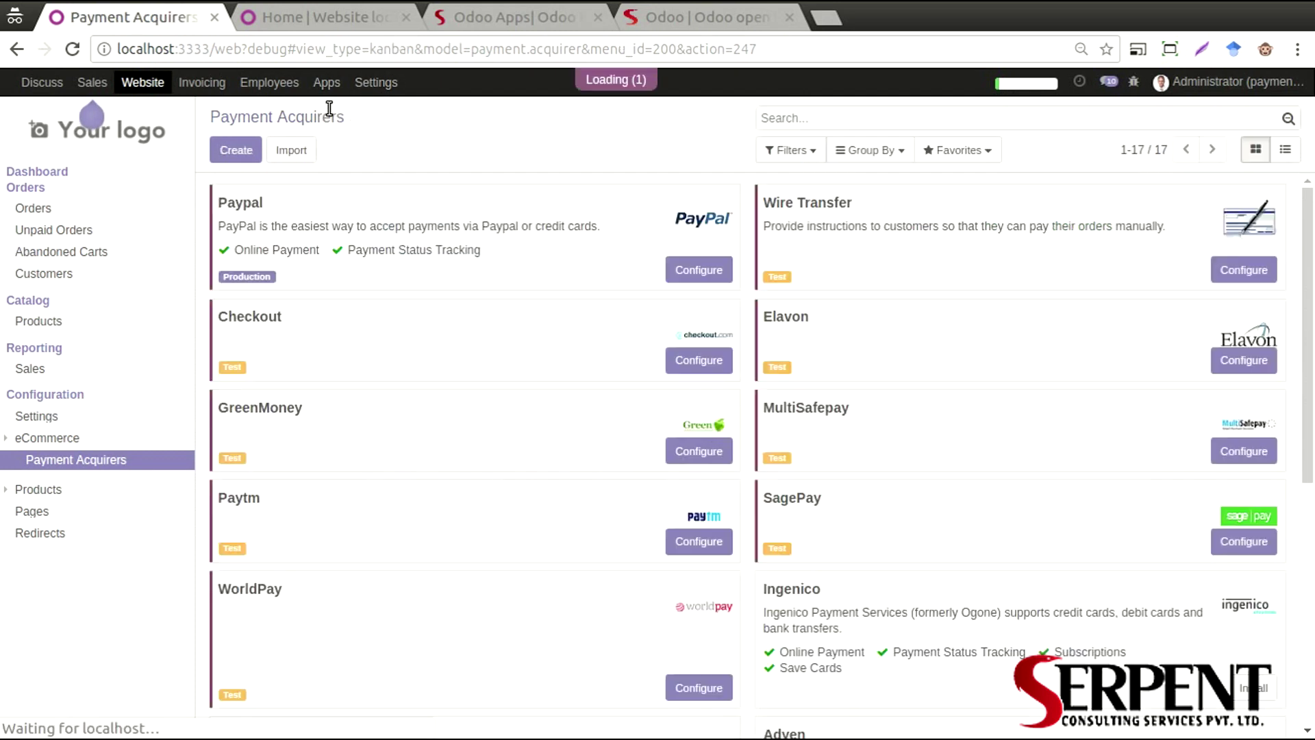
{"action": "left_click", "coordinate": [854, 367]}
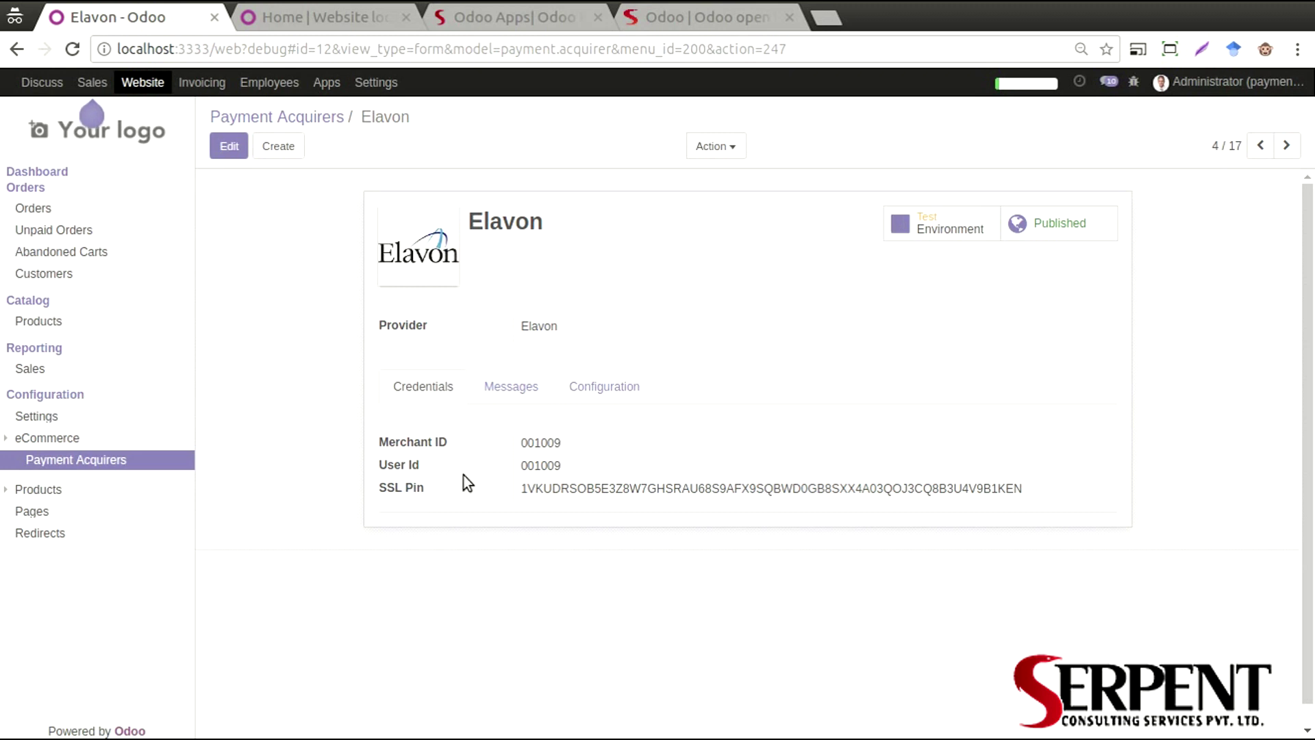
{"action": "left_click", "coordinate": [515, 394]}
{"action": "left_click", "coordinate": [597, 391]}
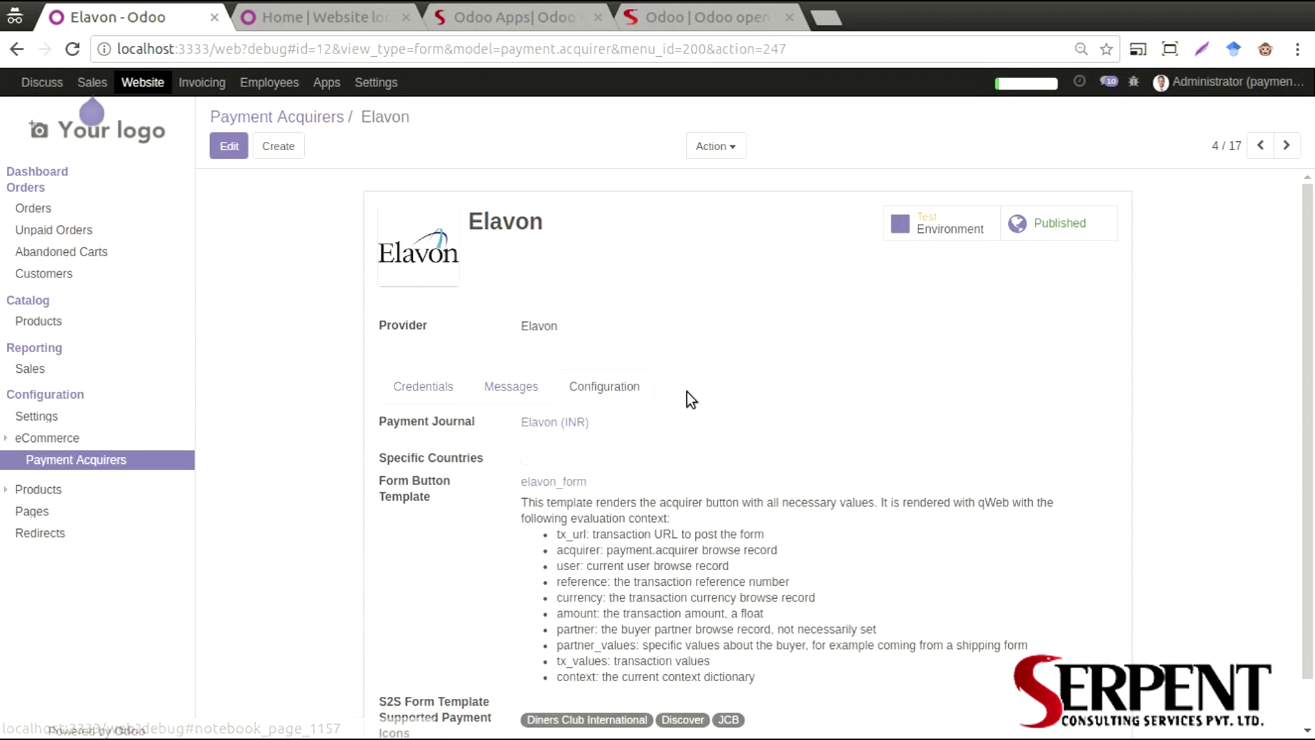
{"action": "scroll", "coordinate": [788, 390], "scroll_direction": "down", "scroll_amount": 1}
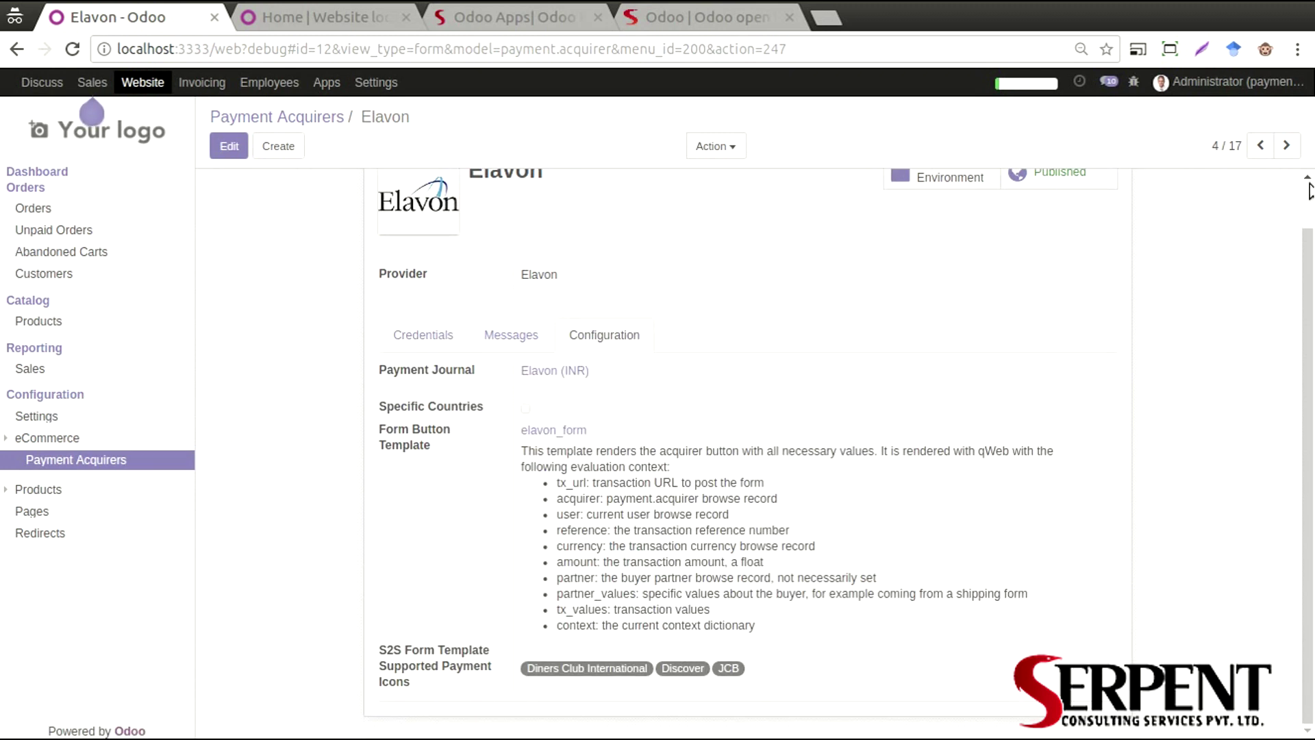
{"action": "left_click", "coordinate": [1286, 145]}
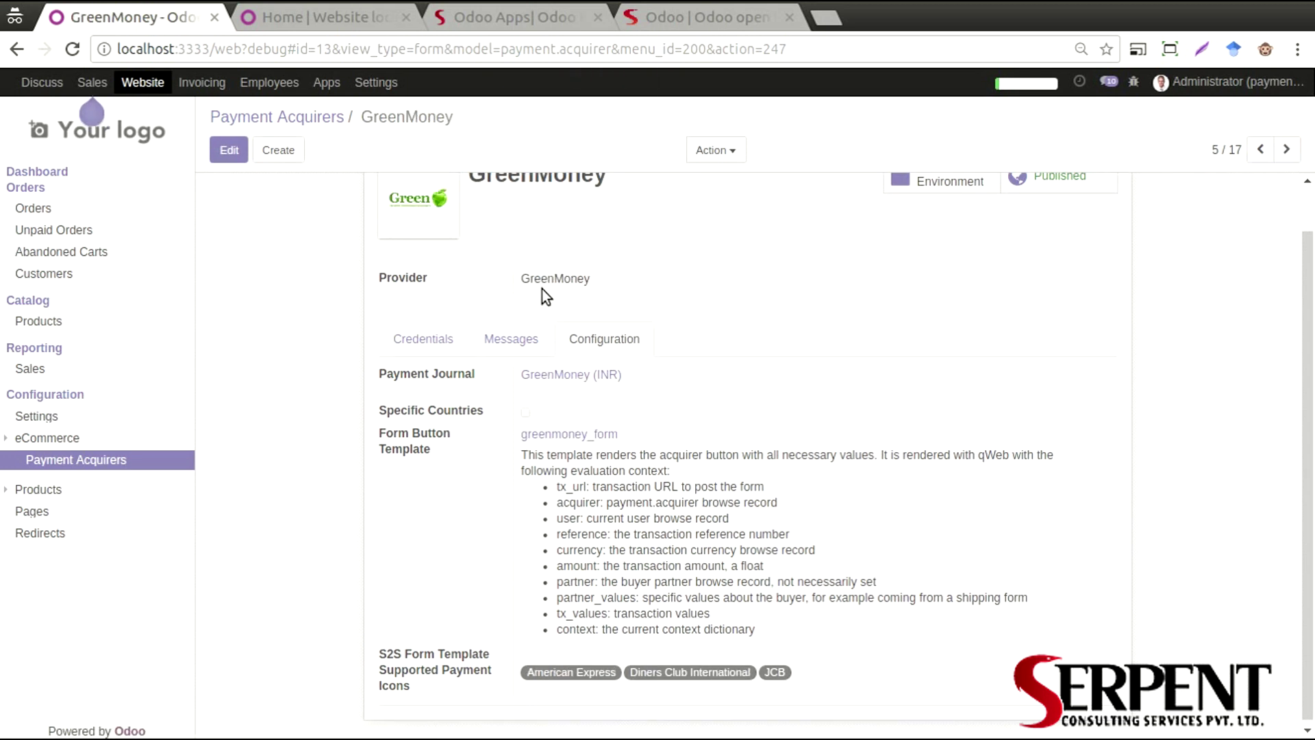
{"action": "left_click", "coordinate": [430, 339]}
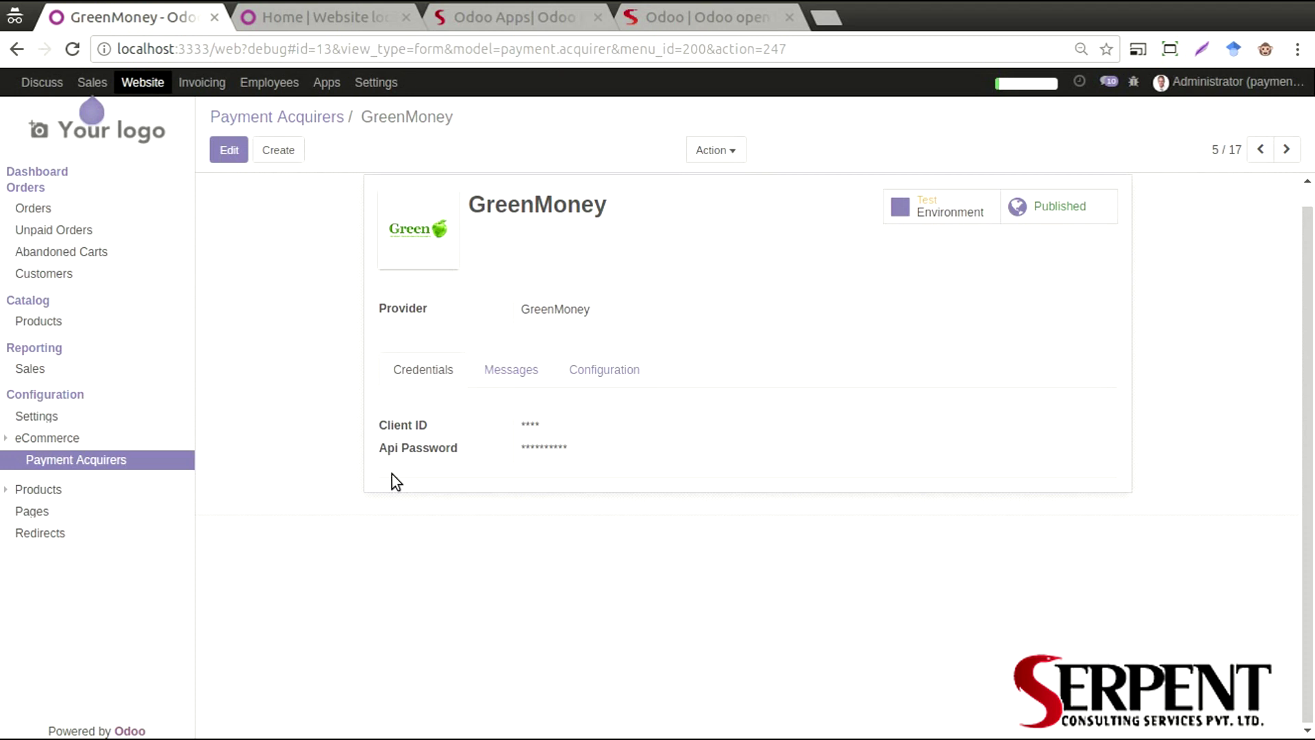
{"action": "scroll", "coordinate": [394, 479], "scroll_direction": "up", "scroll_amount": 1}
{"action": "left_click", "coordinate": [1285, 148]}
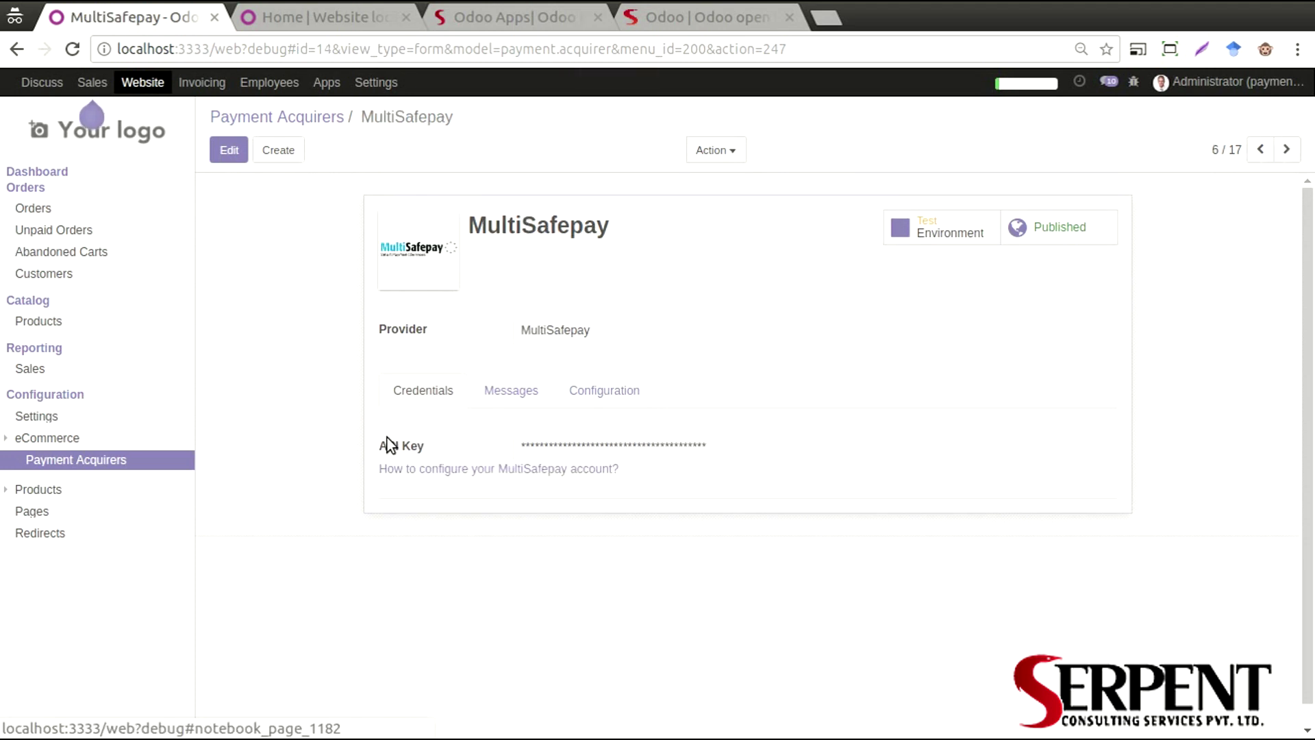
{"action": "left_click", "coordinate": [1293, 151]}
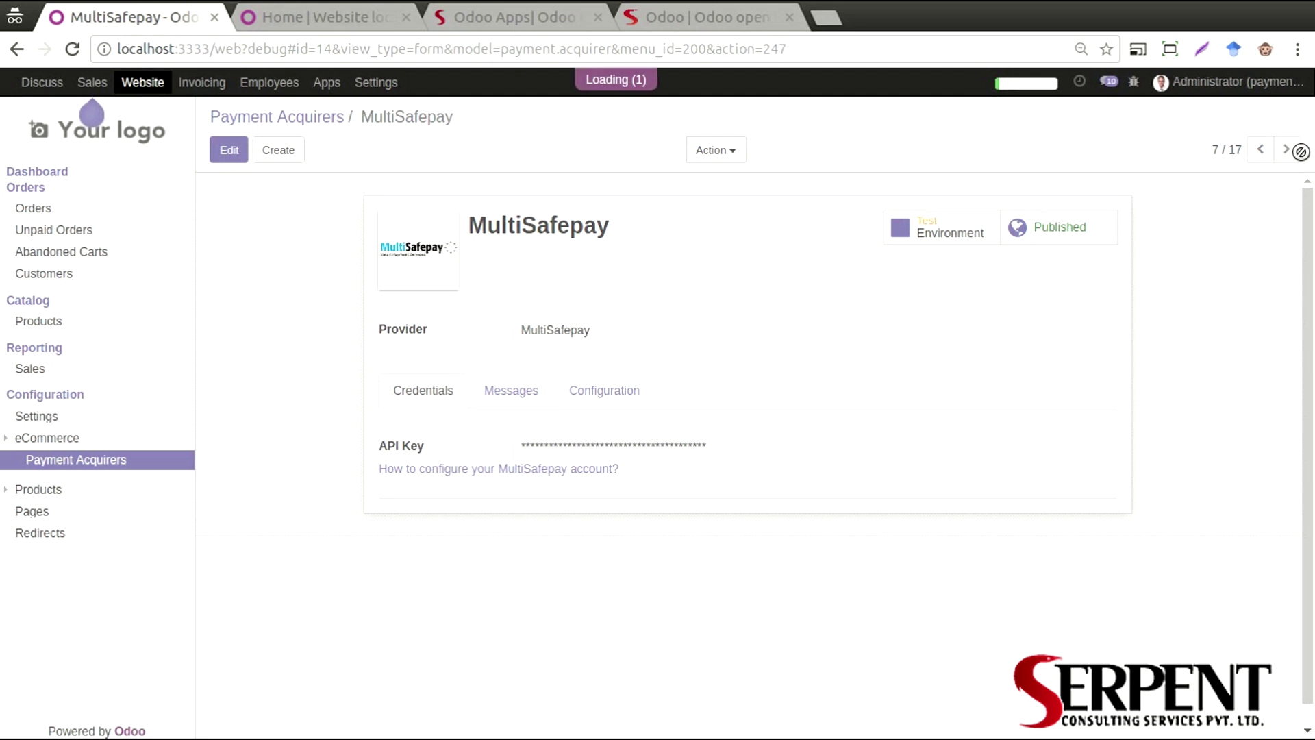
{"action": "left_click", "coordinate": [1297, 151]}
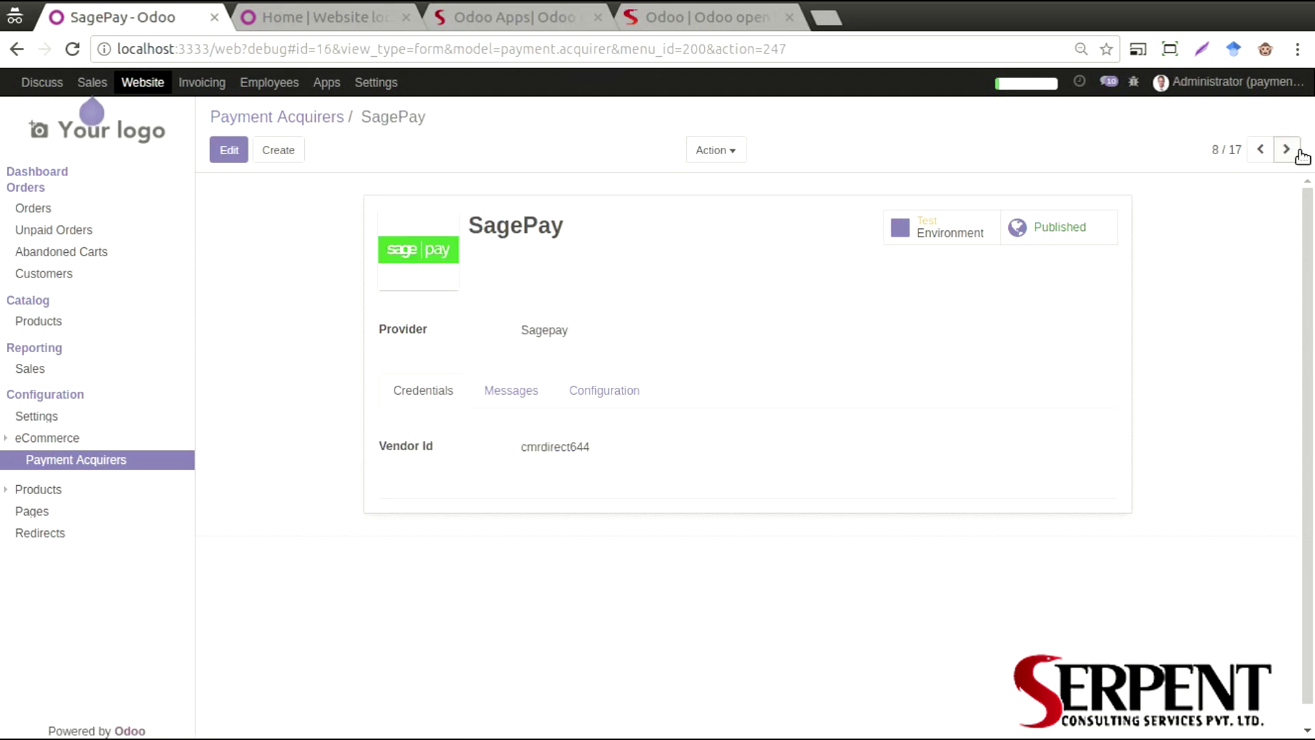
{"action": "left_click", "coordinate": [1298, 151]}
{"action": "left_click", "coordinate": [1298, 152]}
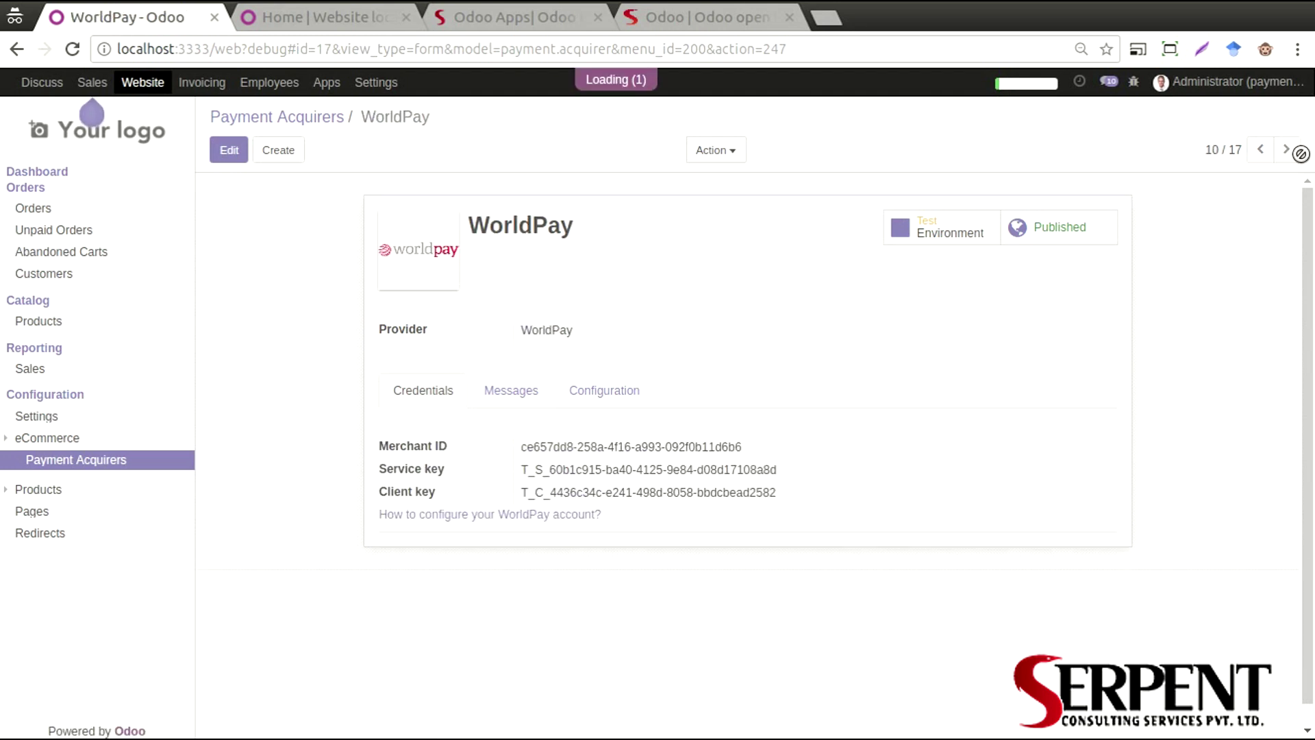
{"action": "left_click", "coordinate": [297, 120]}
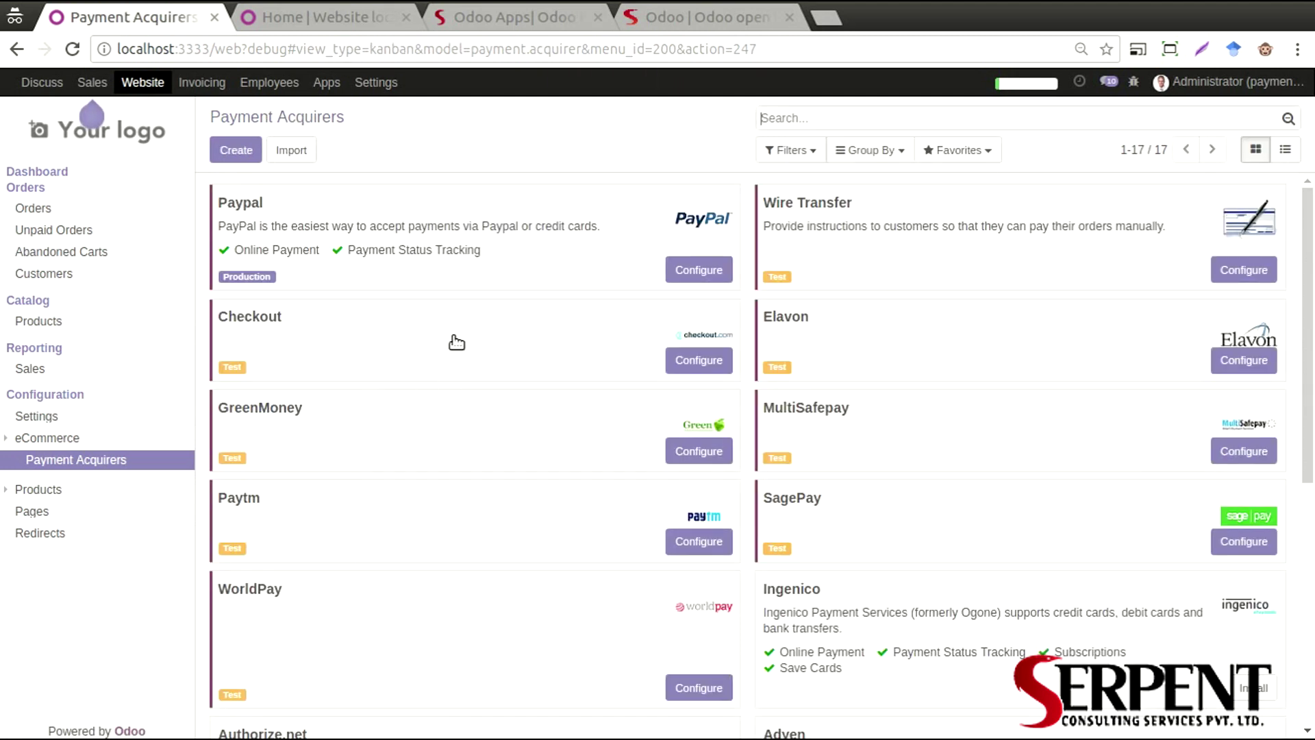
Go to the website shop and open the iPad Retina Display product page.
{"action": "scroll", "coordinate": [455, 343], "scroll_direction": "down", "scroll_amount": 7}
{"action": "scroll", "coordinate": [455, 343], "scroll_direction": "up", "scroll_amount": 7}
{"action": "left_click", "coordinate": [326, 18]}
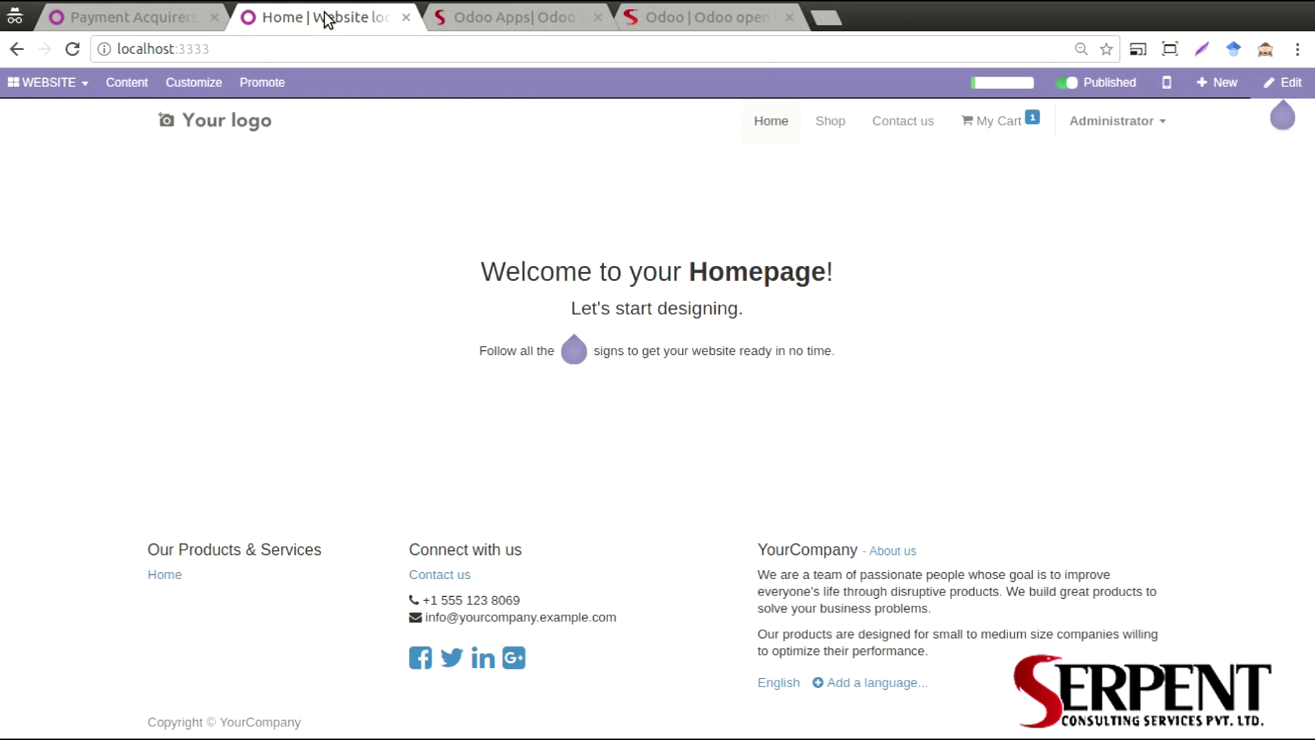
{"action": "left_click", "coordinate": [841, 128]}
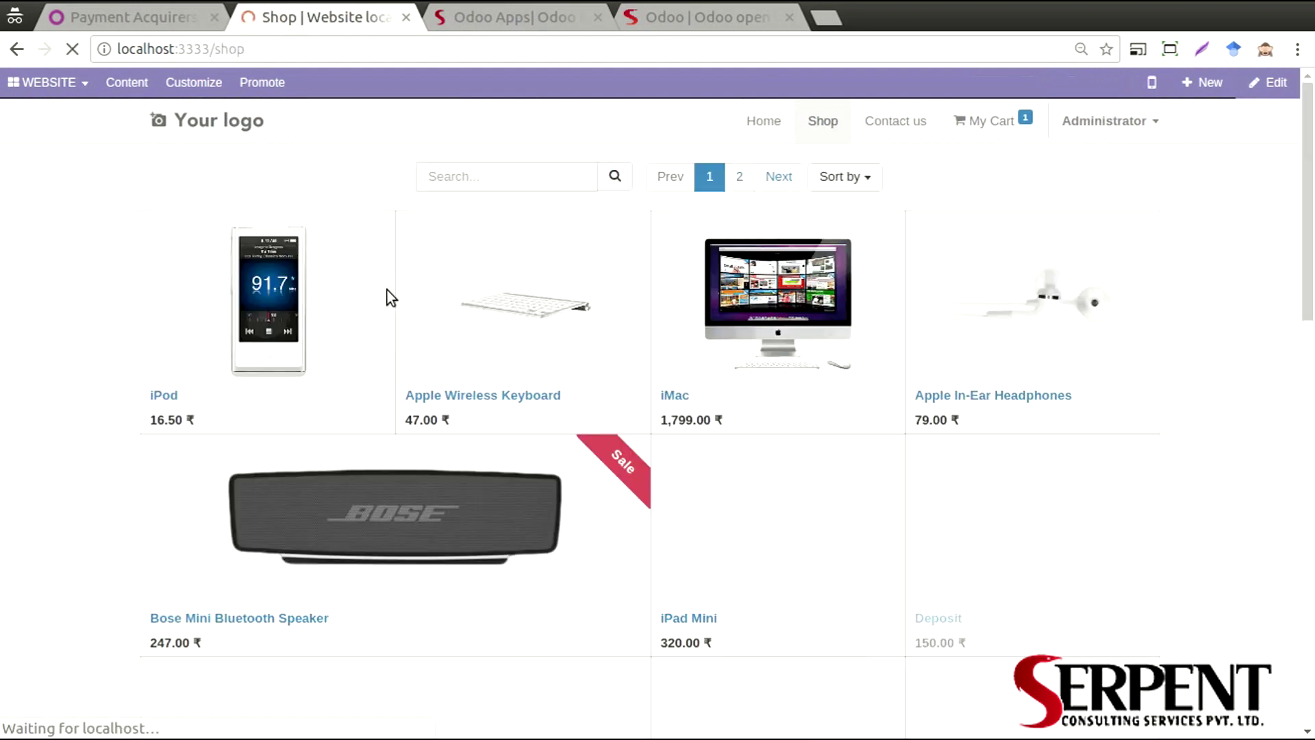
{"action": "scroll", "coordinate": [388, 292], "scroll_direction": "down", "scroll_amount": 7}
{"action": "scroll", "coordinate": [622, 550], "scroll_direction": "down", "scroll_amount": 3}
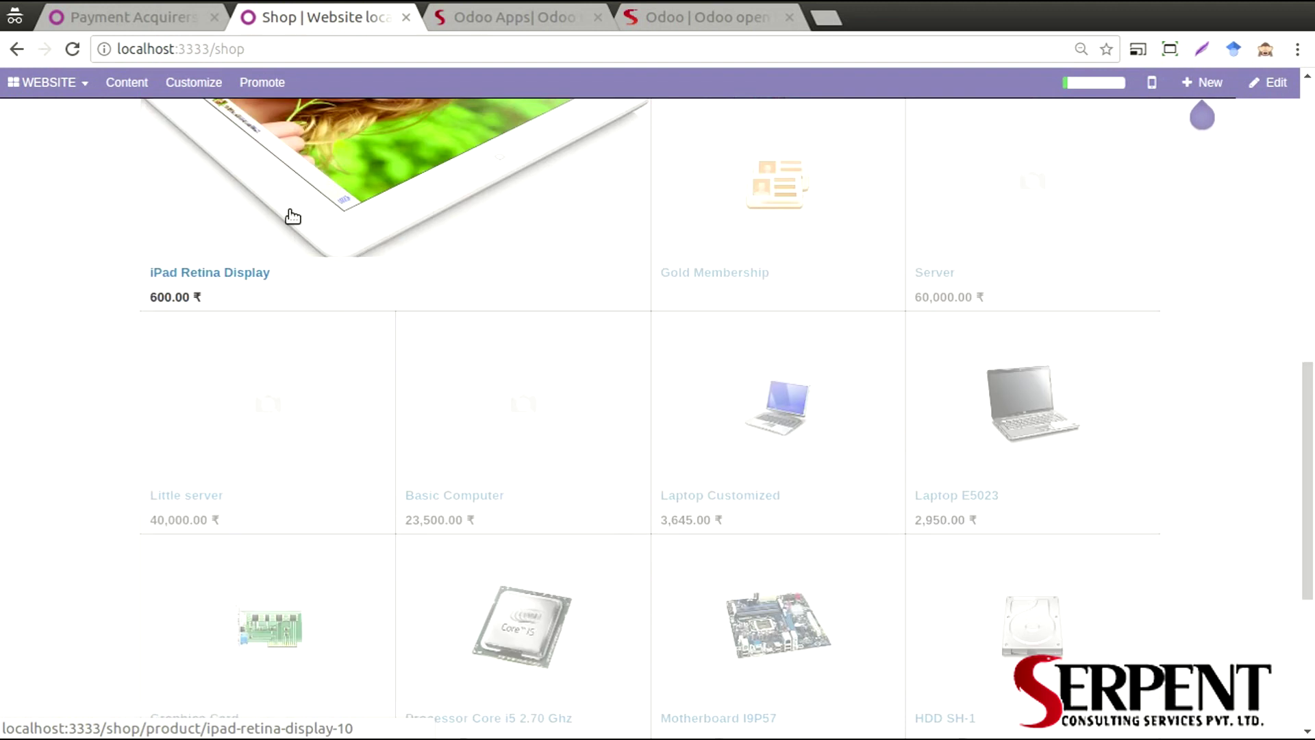
{"action": "left_click", "coordinate": [219, 282]}
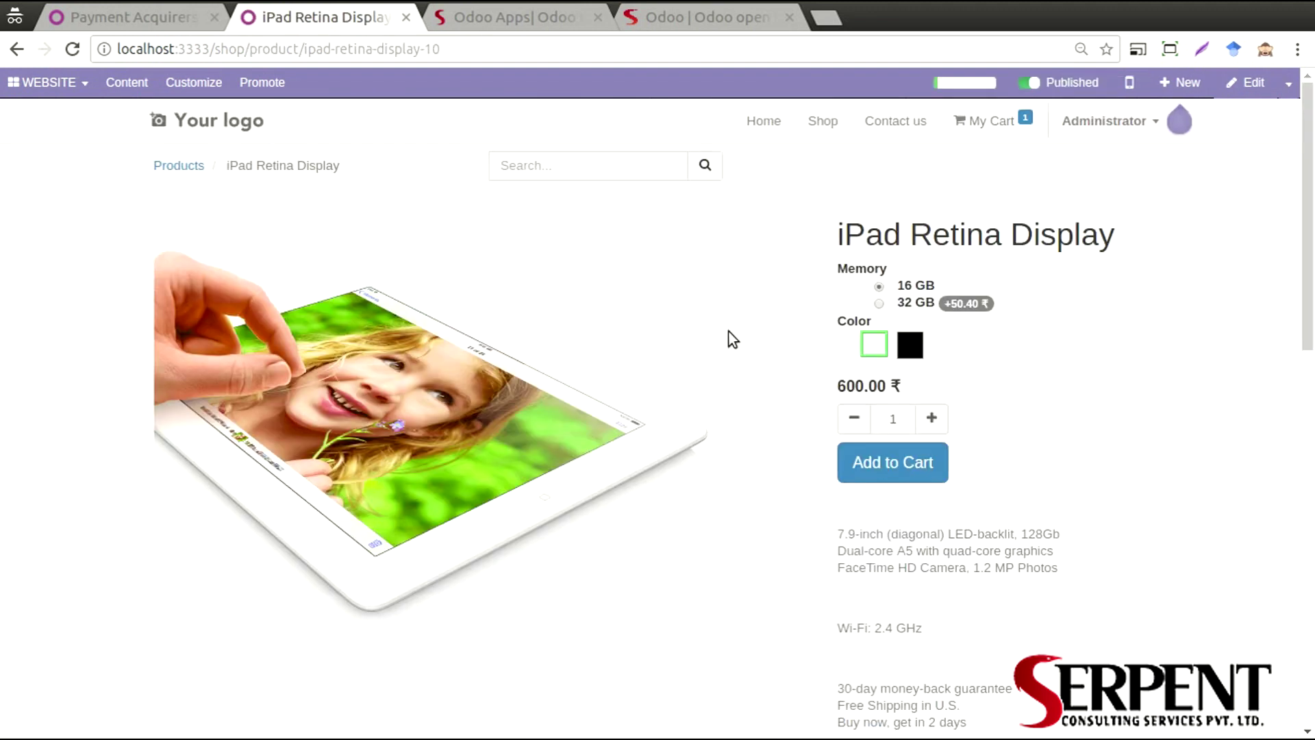
Add the iPad Retina Display to the cart and check out through address confirmation.
{"action": "scroll", "coordinate": [729, 331], "scroll_direction": "down", "scroll_amount": 3}
{"action": "left_click", "coordinate": [877, 288]}
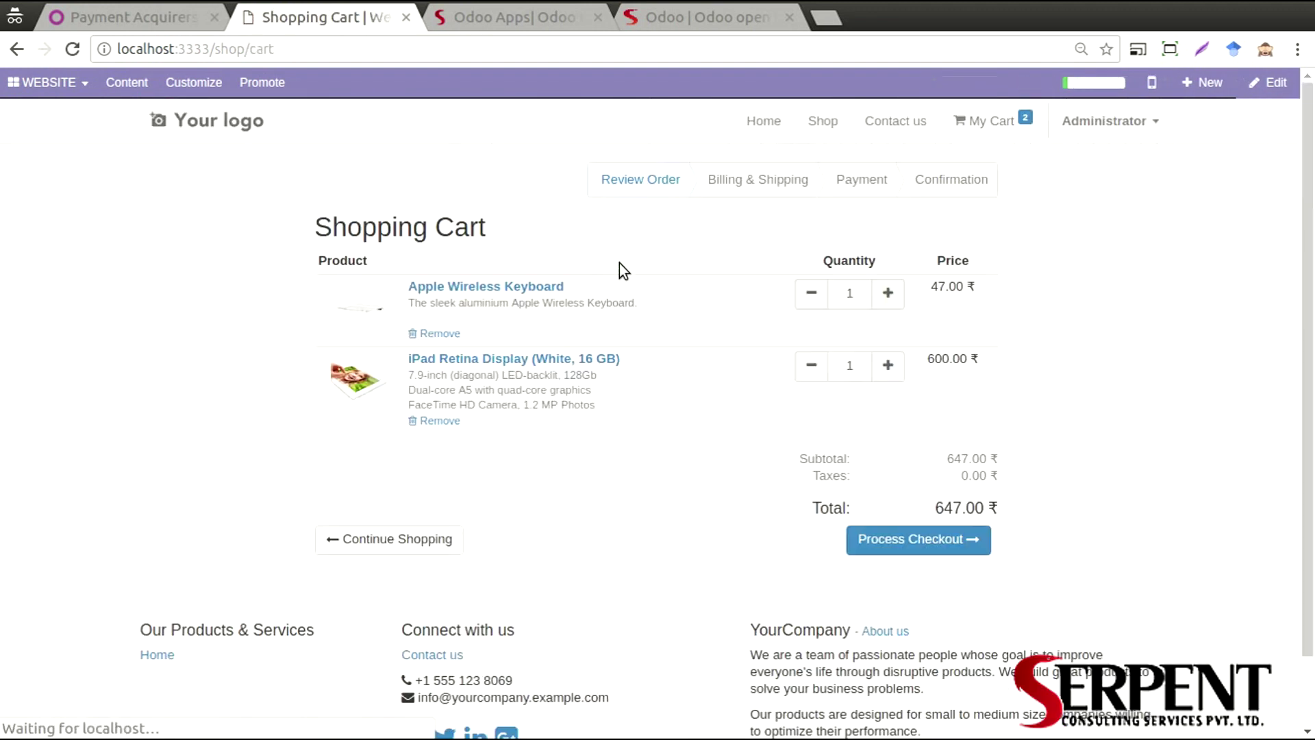
{"action": "left_click", "coordinate": [921, 539]}
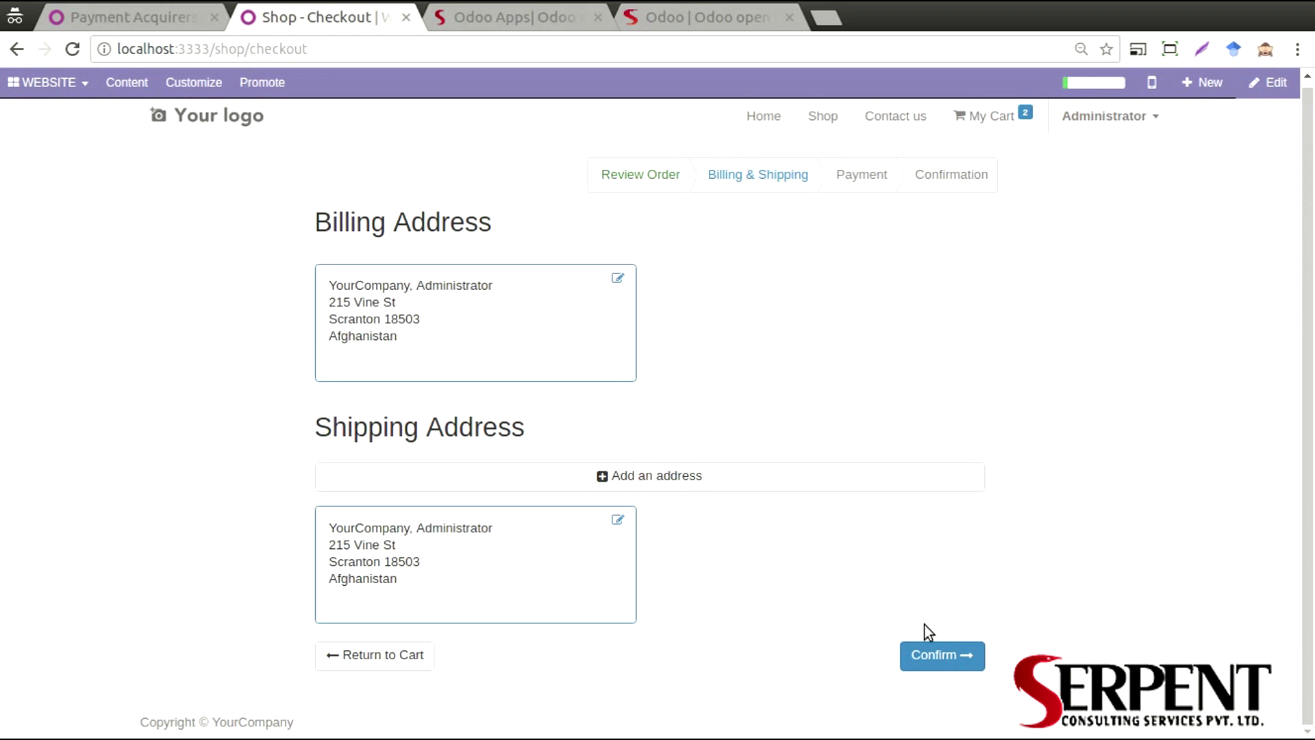
{"action": "left_click", "coordinate": [924, 658]}
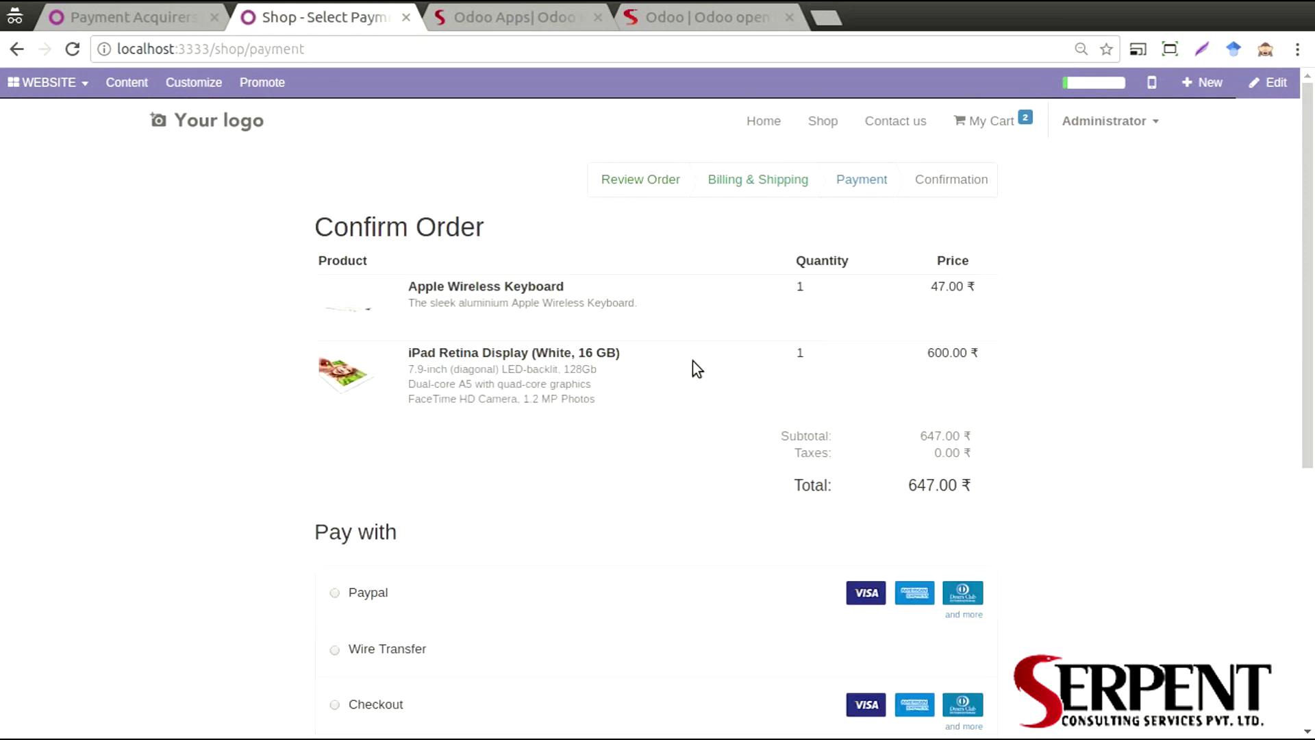
Scroll through the Pay with options, then return to the shop's product listing.
{"action": "scroll", "coordinate": [692, 361], "scroll_direction": "down", "scroll_amount": 4}
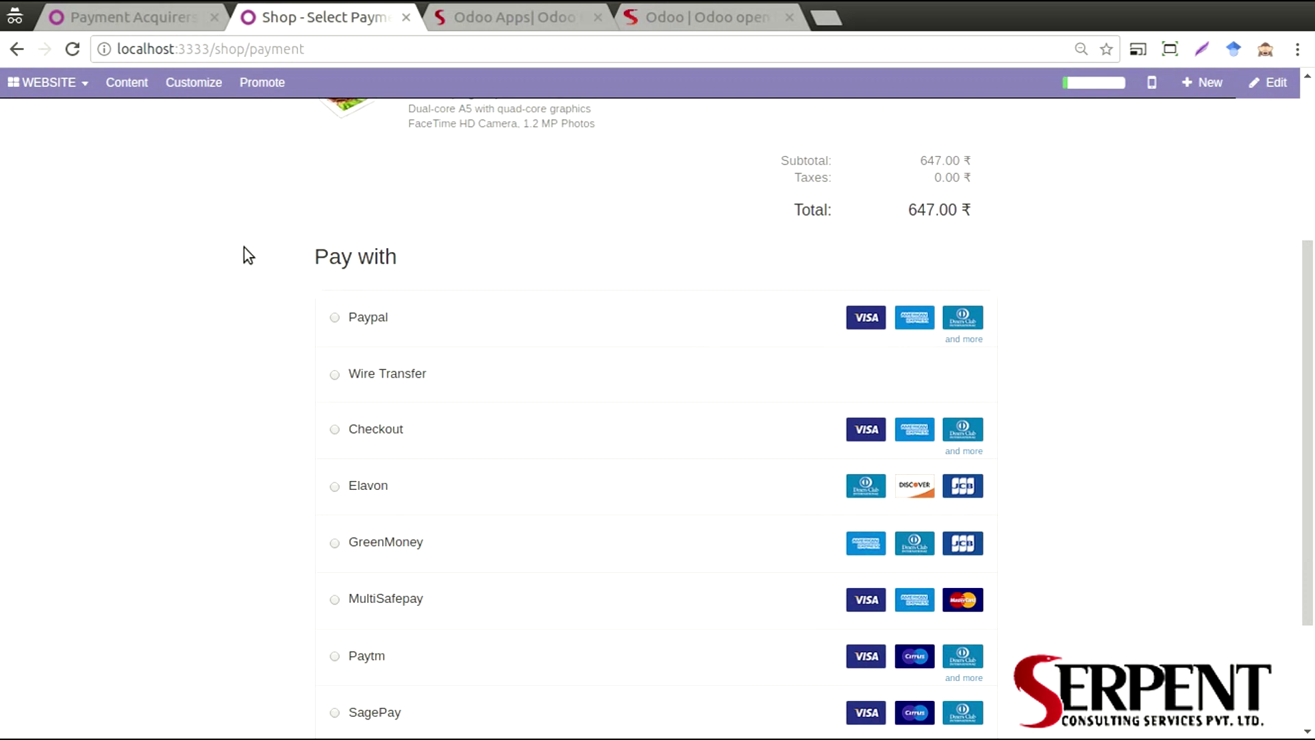
{"action": "scroll", "coordinate": [244, 245], "scroll_direction": "down", "scroll_amount": 1}
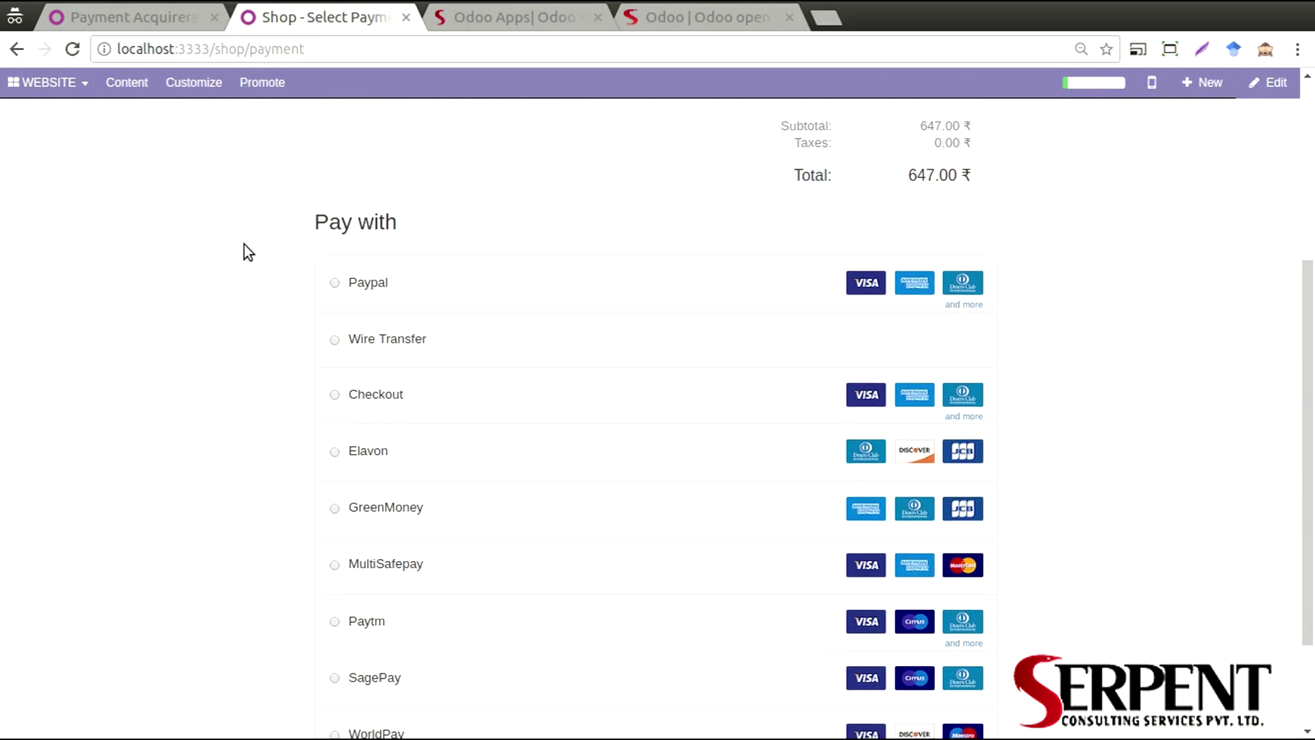
{"action": "scroll", "coordinate": [244, 245], "scroll_direction": "down", "scroll_amount": 3}
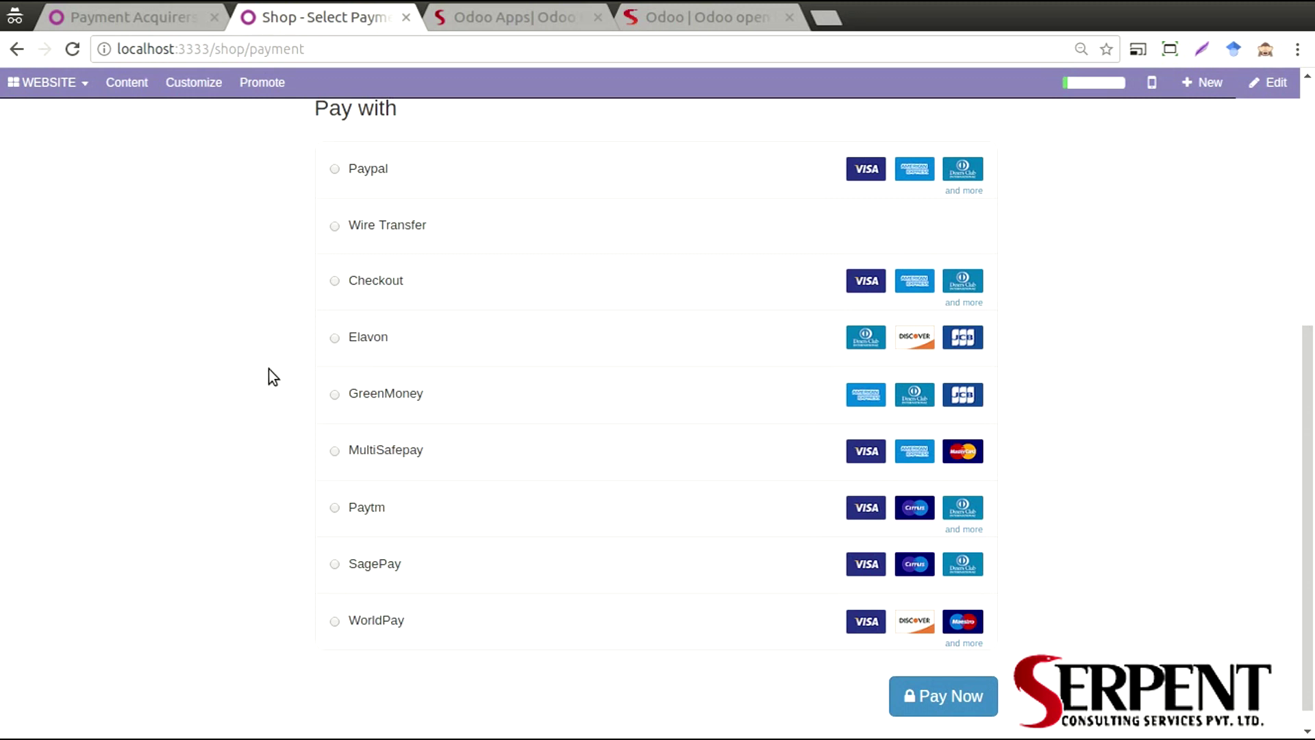
{"action": "scroll", "coordinate": [268, 368], "scroll_direction": "up", "scroll_amount": 2}
{"action": "scroll", "coordinate": [282, 299], "scroll_direction": "down", "scroll_amount": 1}
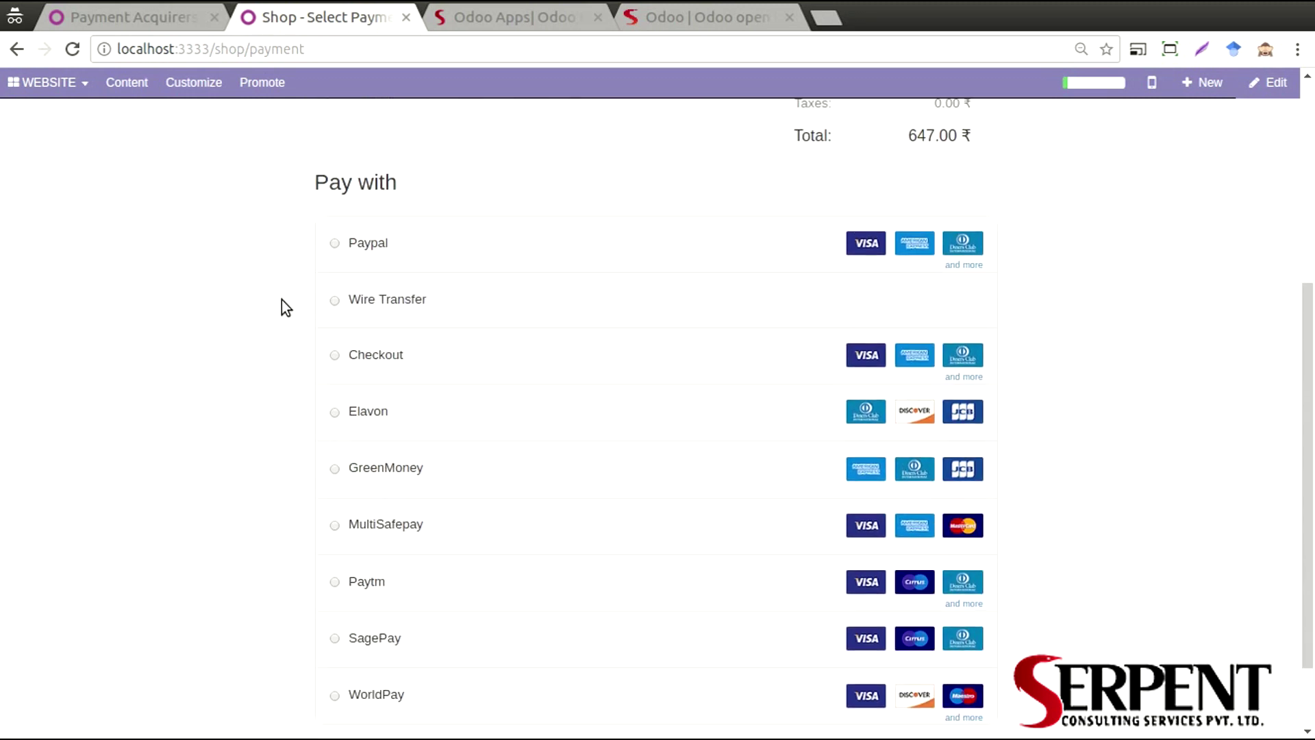
{"action": "scroll", "coordinate": [273, 301], "scroll_direction": "down", "scroll_amount": 2}
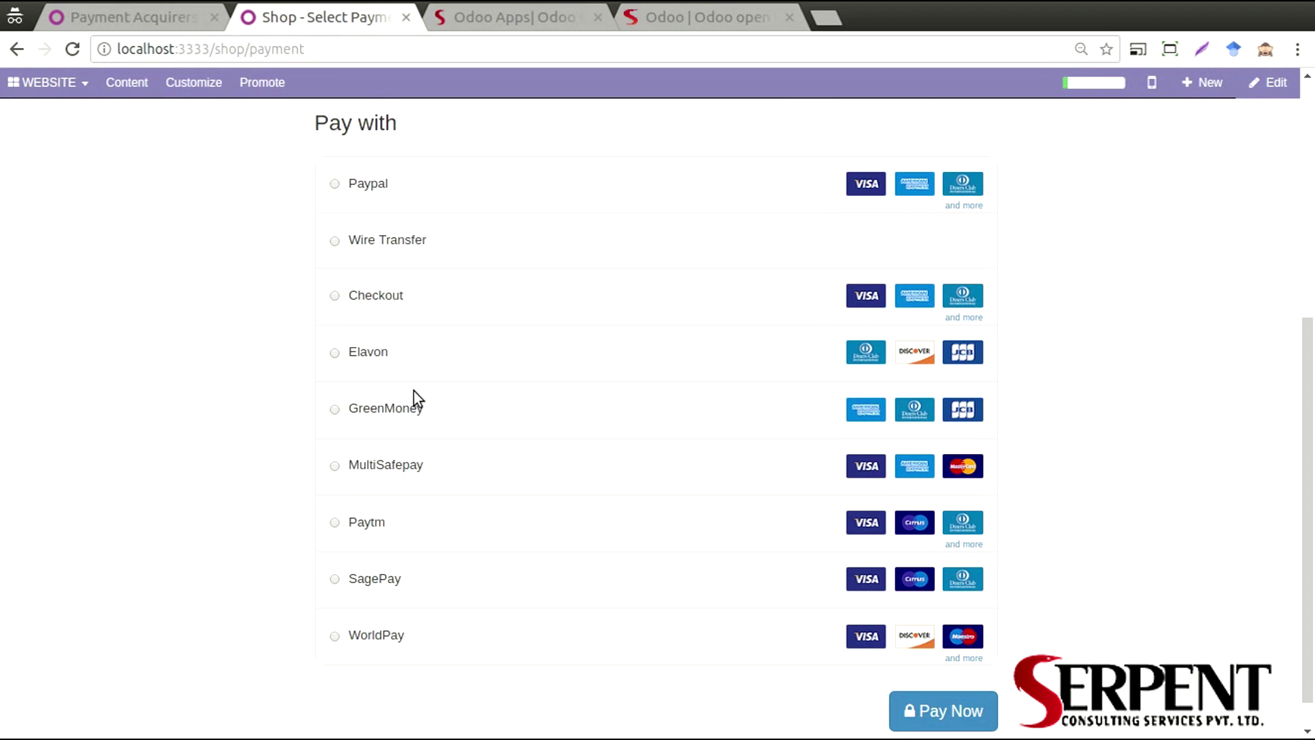
{"action": "scroll", "coordinate": [372, 386], "scroll_direction": "down", "scroll_amount": 1}
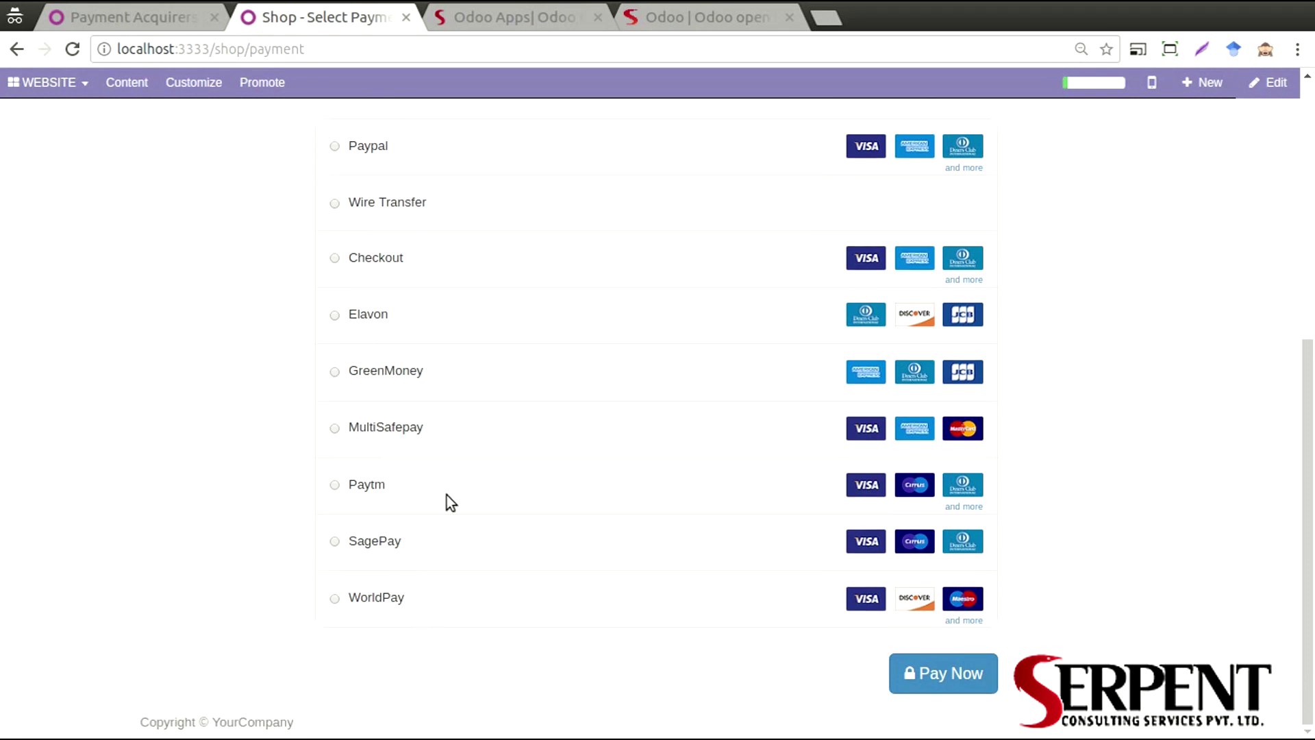
{"action": "scroll", "coordinate": [405, 435], "scroll_direction": "up", "scroll_amount": 3}
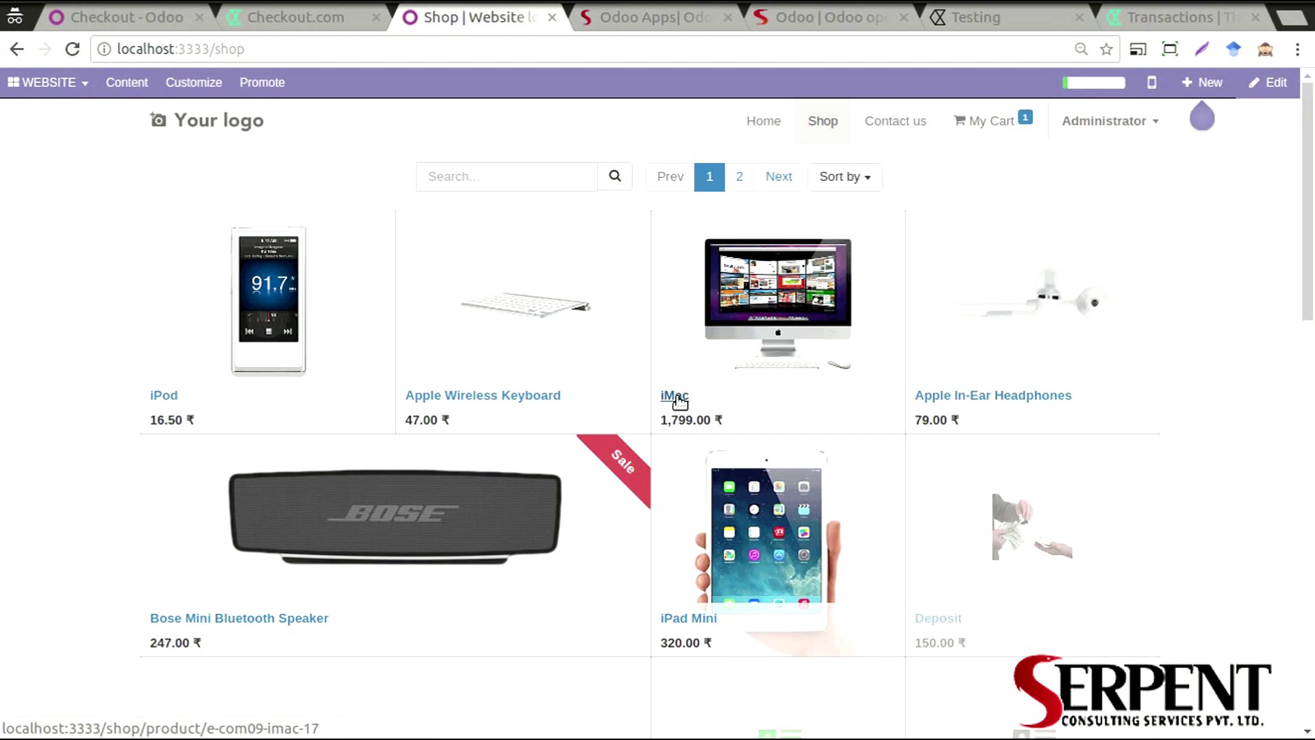
Add the iMac to the cart and check out, confirming addresses for a 1,846.00 ₹ order.
{"action": "left_click", "coordinate": [677, 399]}
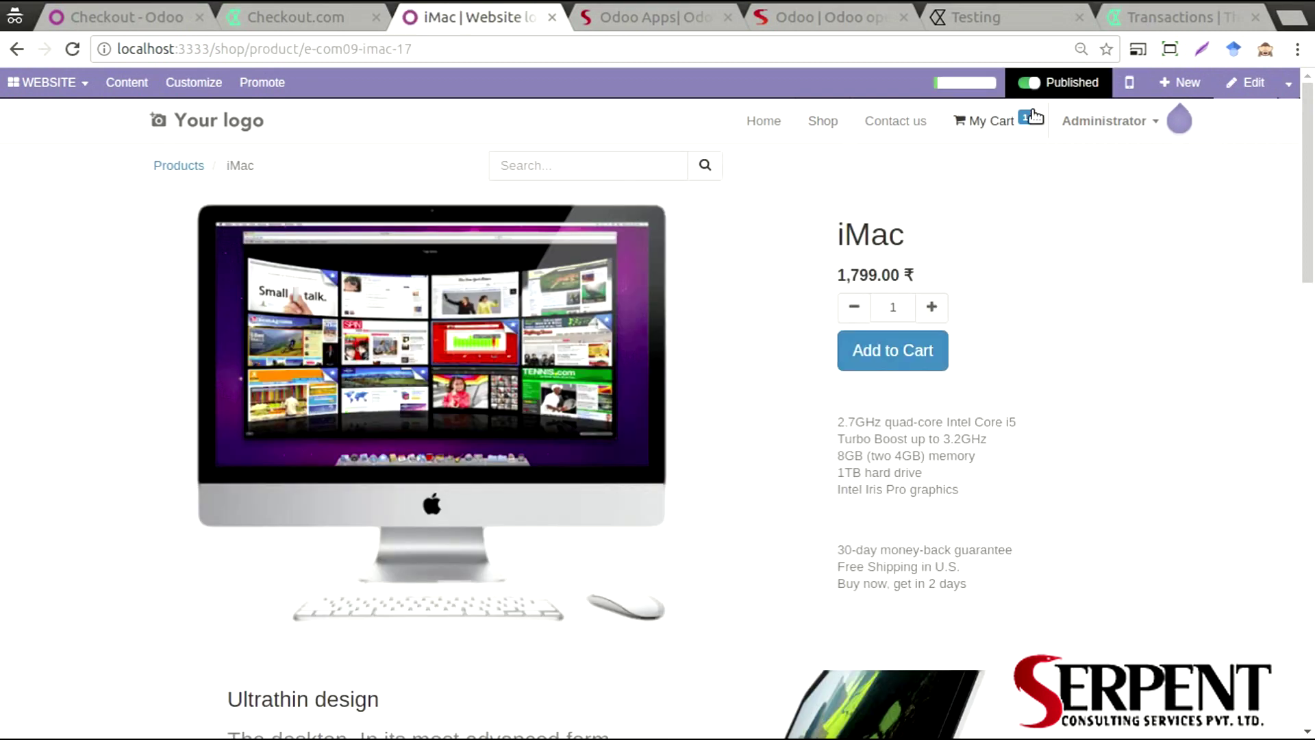
{"action": "mouse_move", "coordinate": [1025, 119]}
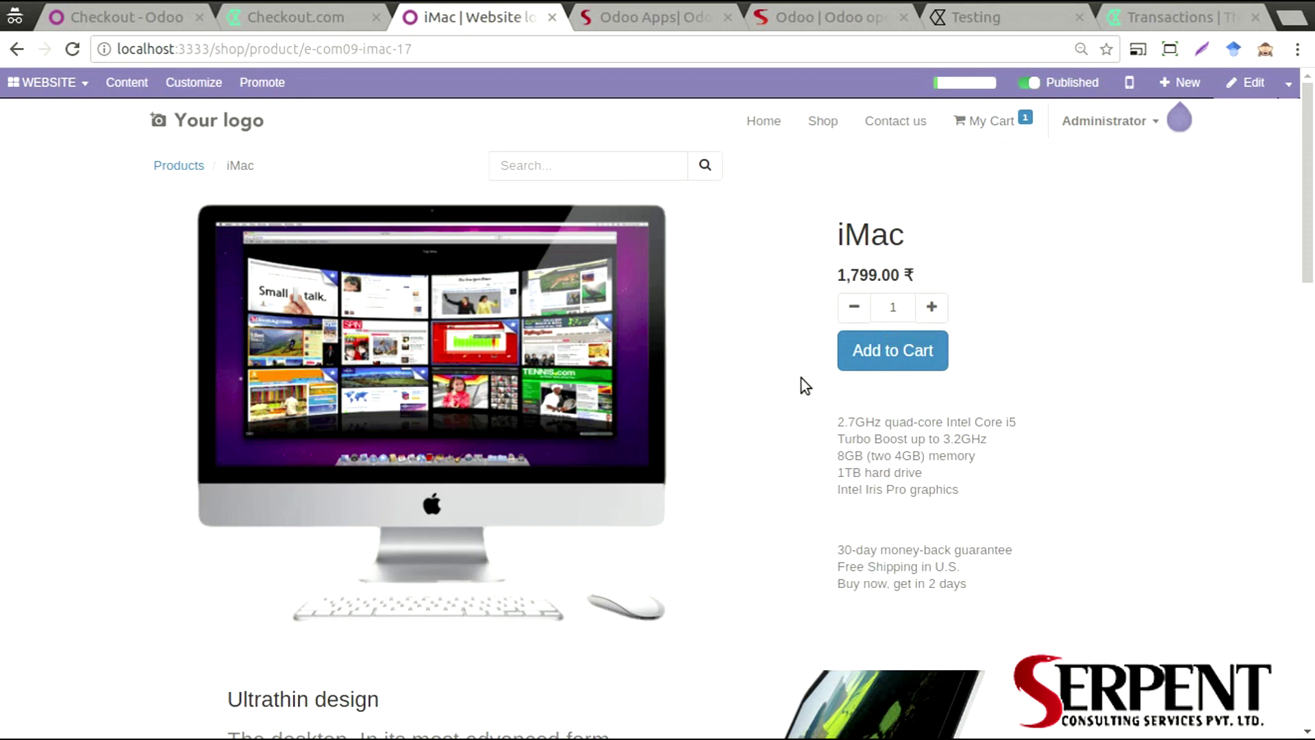
{"action": "left_click", "coordinate": [870, 363]}
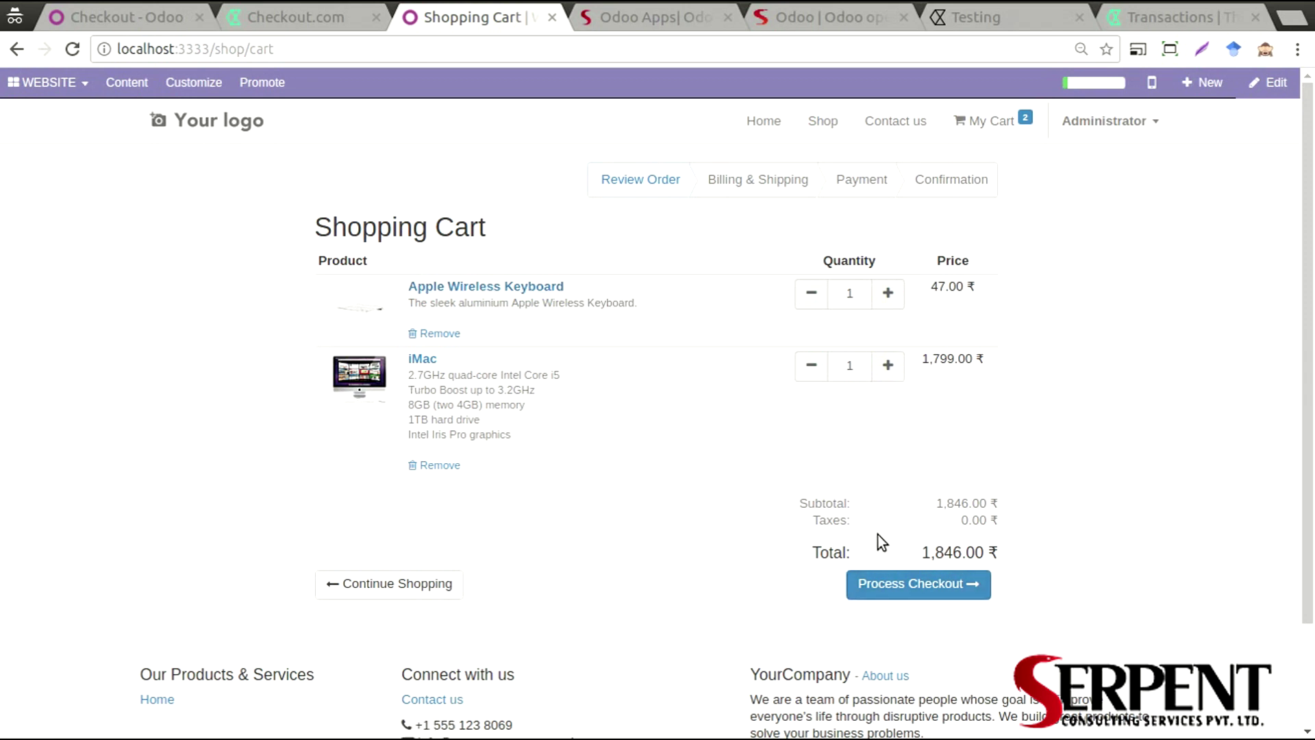
{"action": "left_click", "coordinate": [881, 582]}
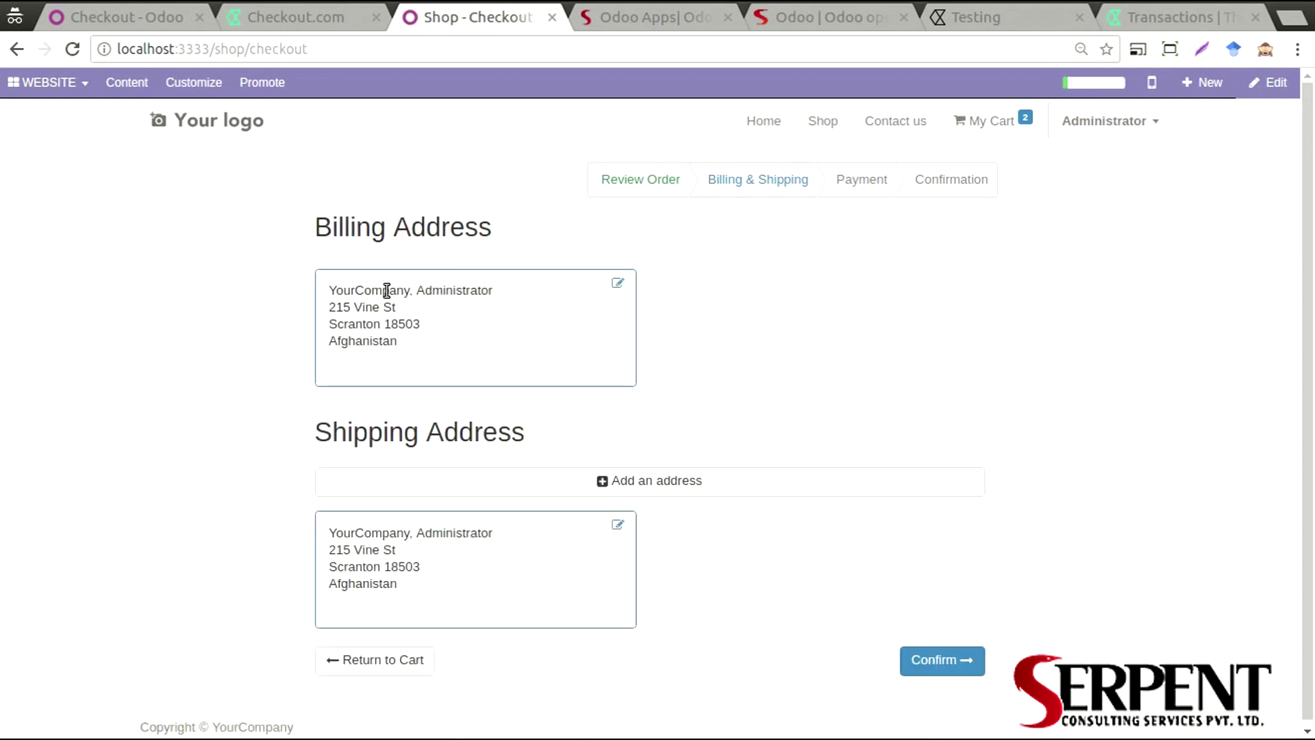
{"action": "scroll", "coordinate": [241, 285], "scroll_direction": "down", "scroll_amount": 1}
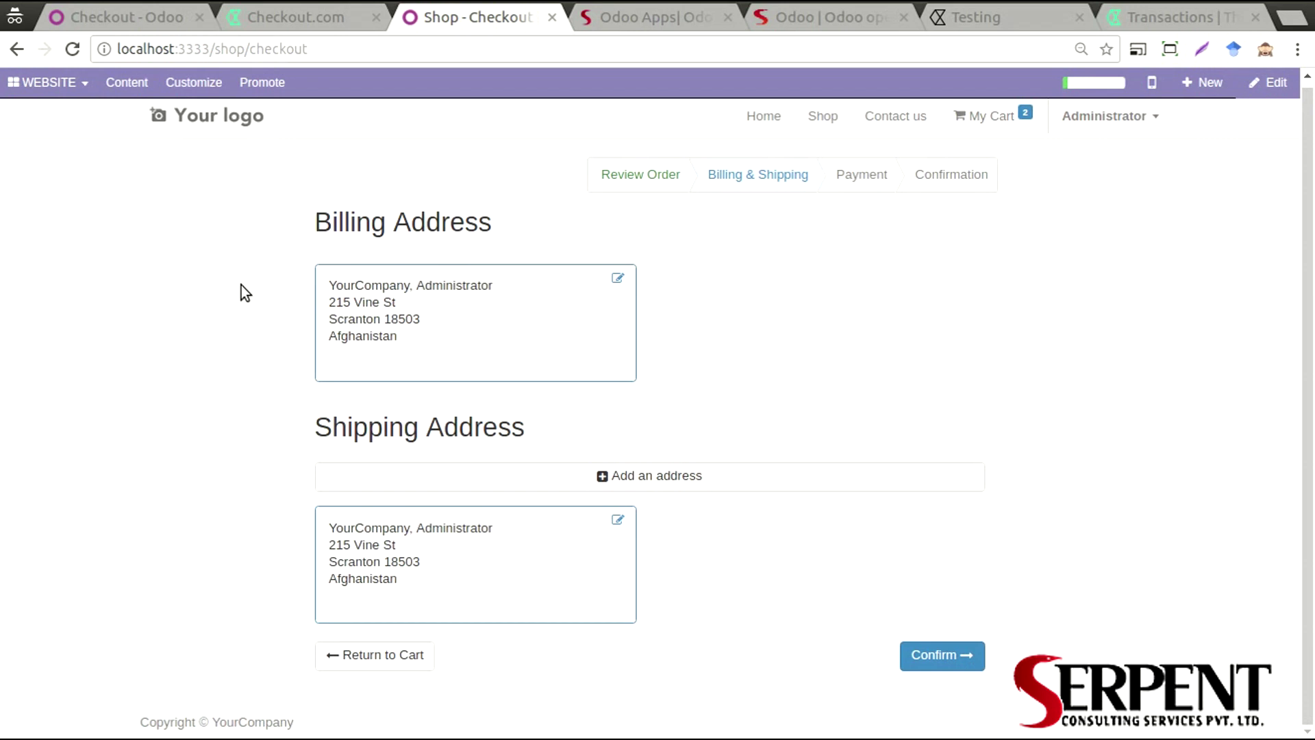
{"action": "left_click", "coordinate": [951, 649]}
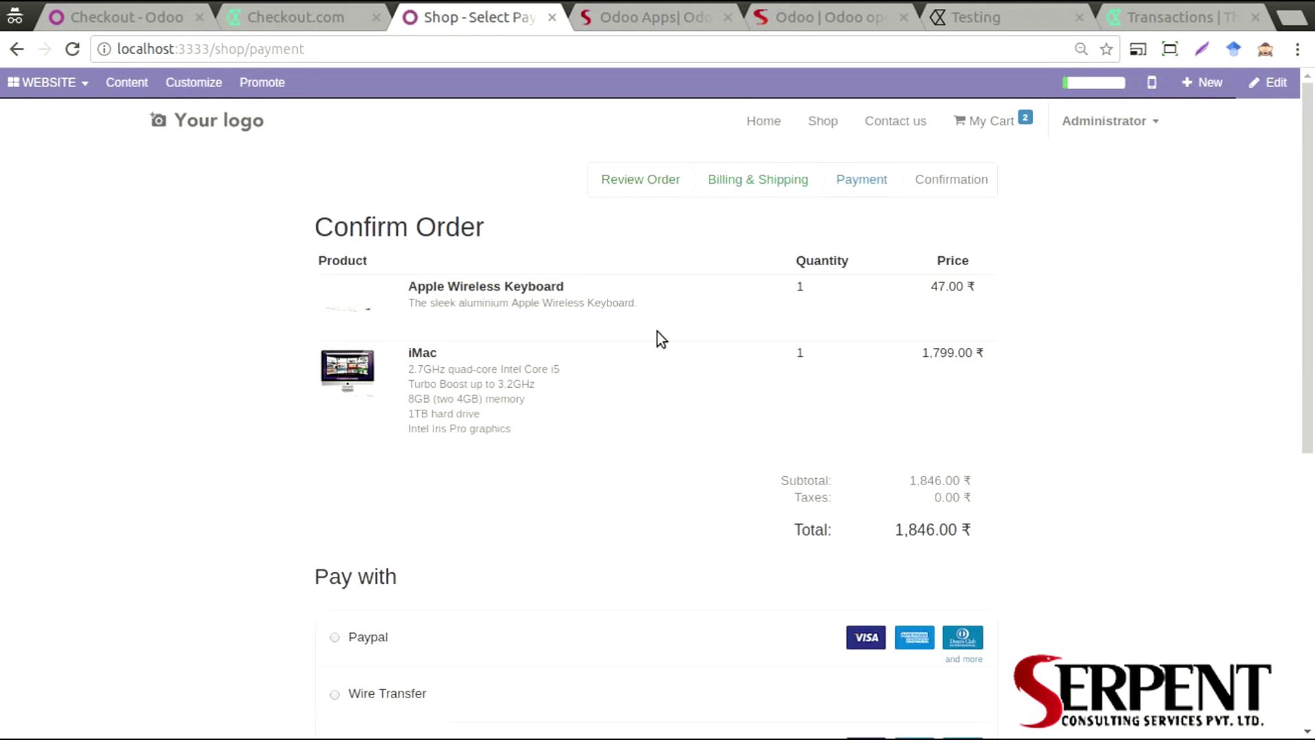
Select Checkout under Pay with and expand the list of every card type it accepts.
{"action": "scroll", "coordinate": [656, 326], "scroll_direction": "down", "scroll_amount": 4}
{"action": "scroll", "coordinate": [224, 296], "scroll_direction": "up", "scroll_amount": 4}
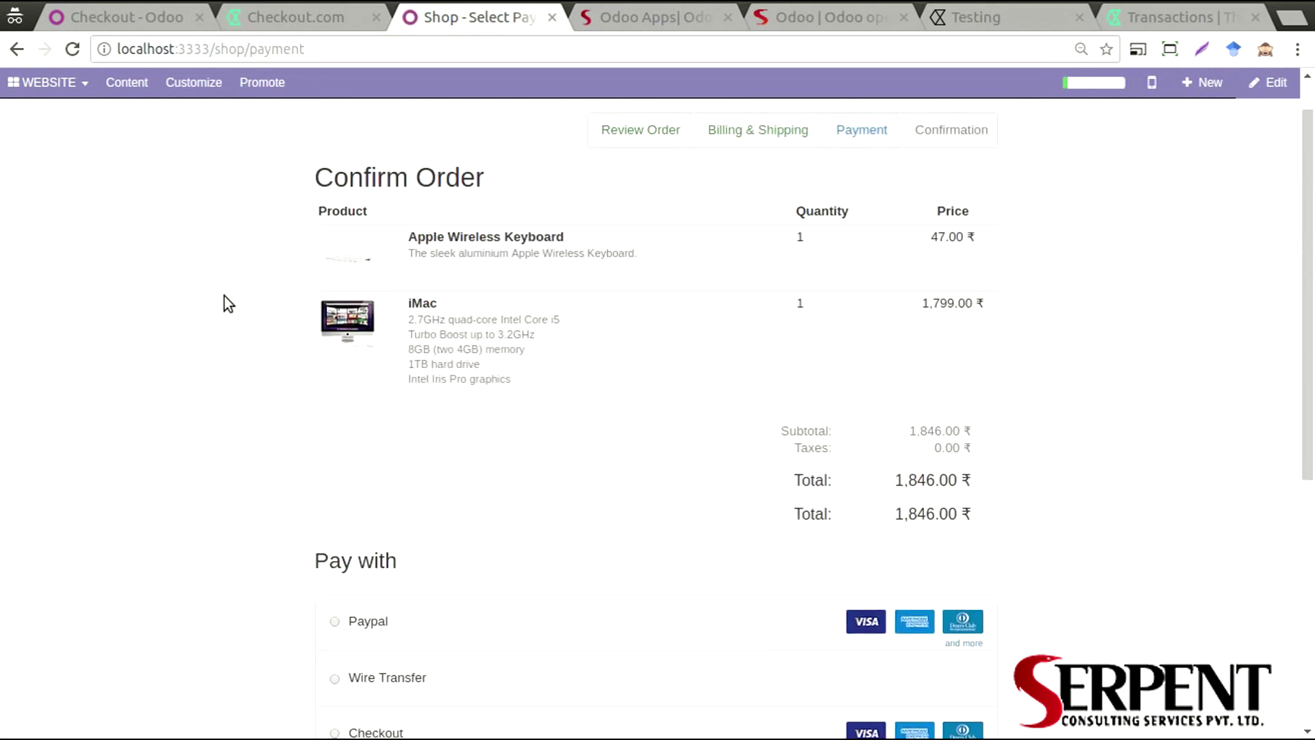
{"action": "scroll", "coordinate": [224, 296], "scroll_direction": "down", "scroll_amount": 4}
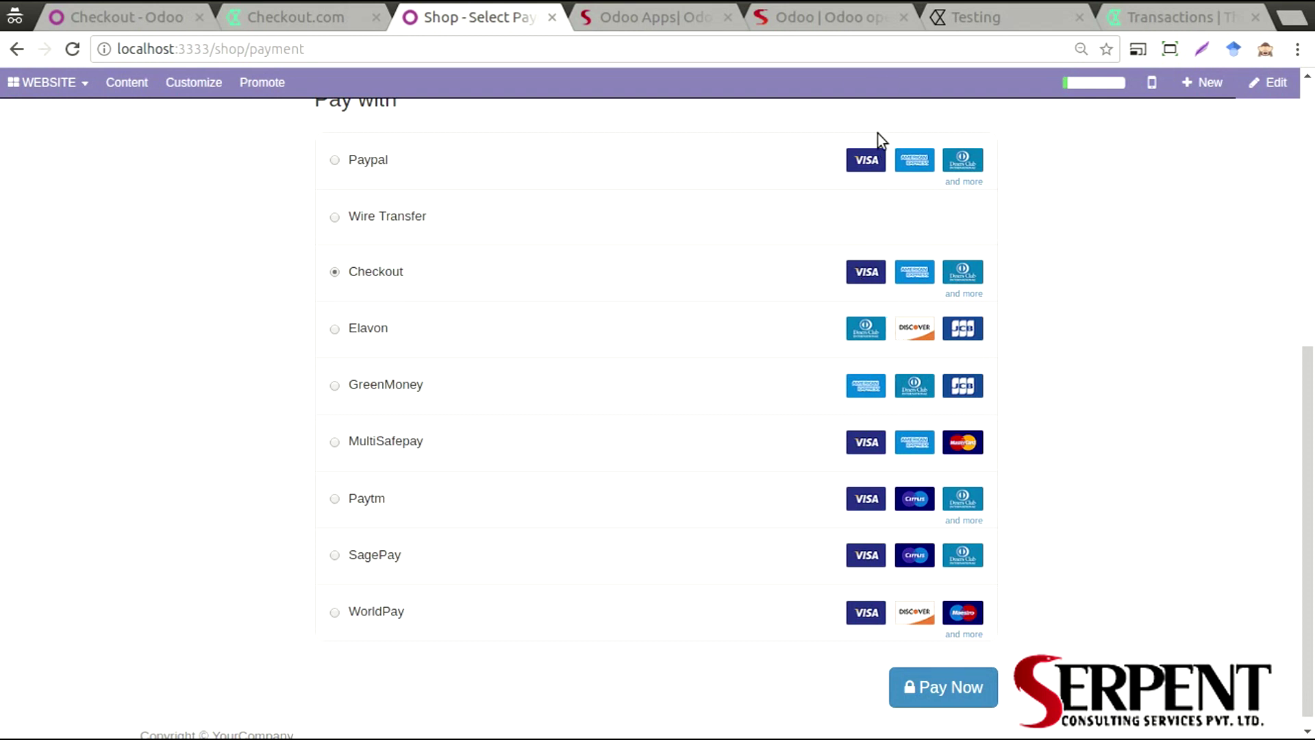
{"action": "left_click", "coordinate": [966, 293]}
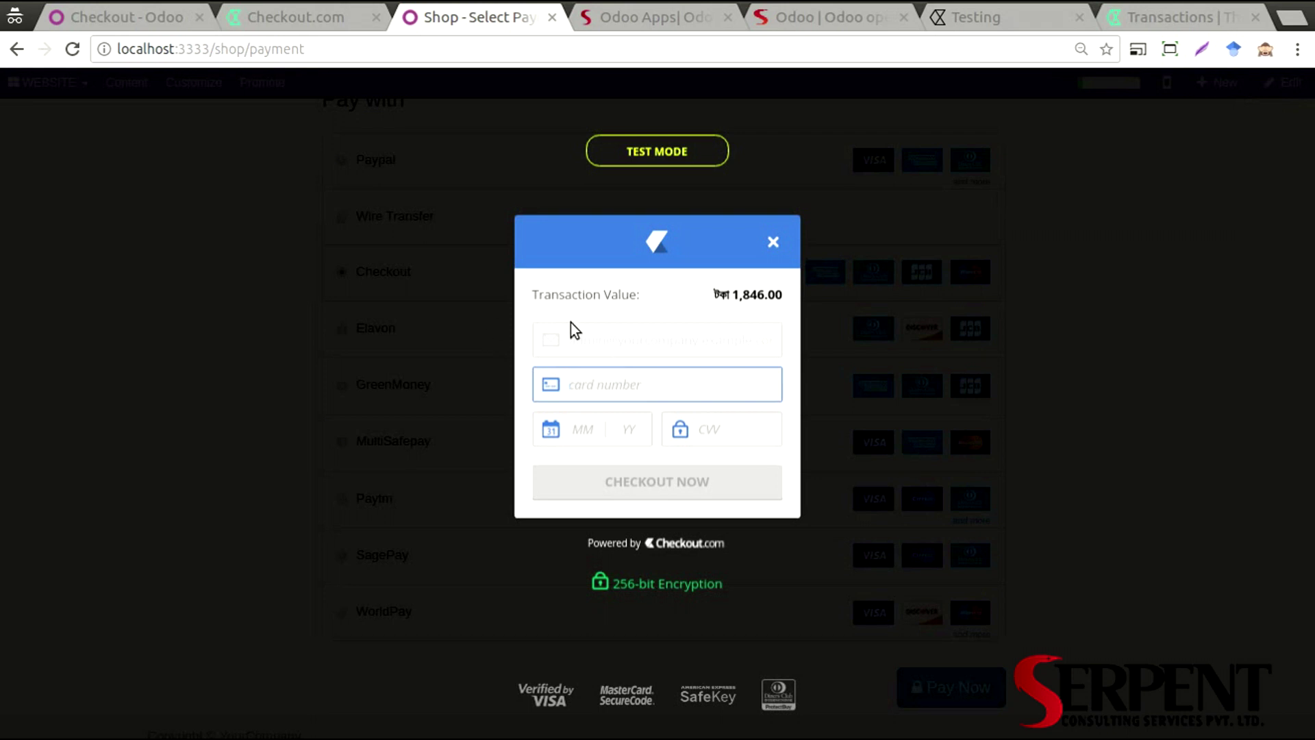
Open the Checkout.com Testing docs and scroll to the Credit cards table of test card numbers.
{"action": "left_click", "coordinate": [1035, 11]}
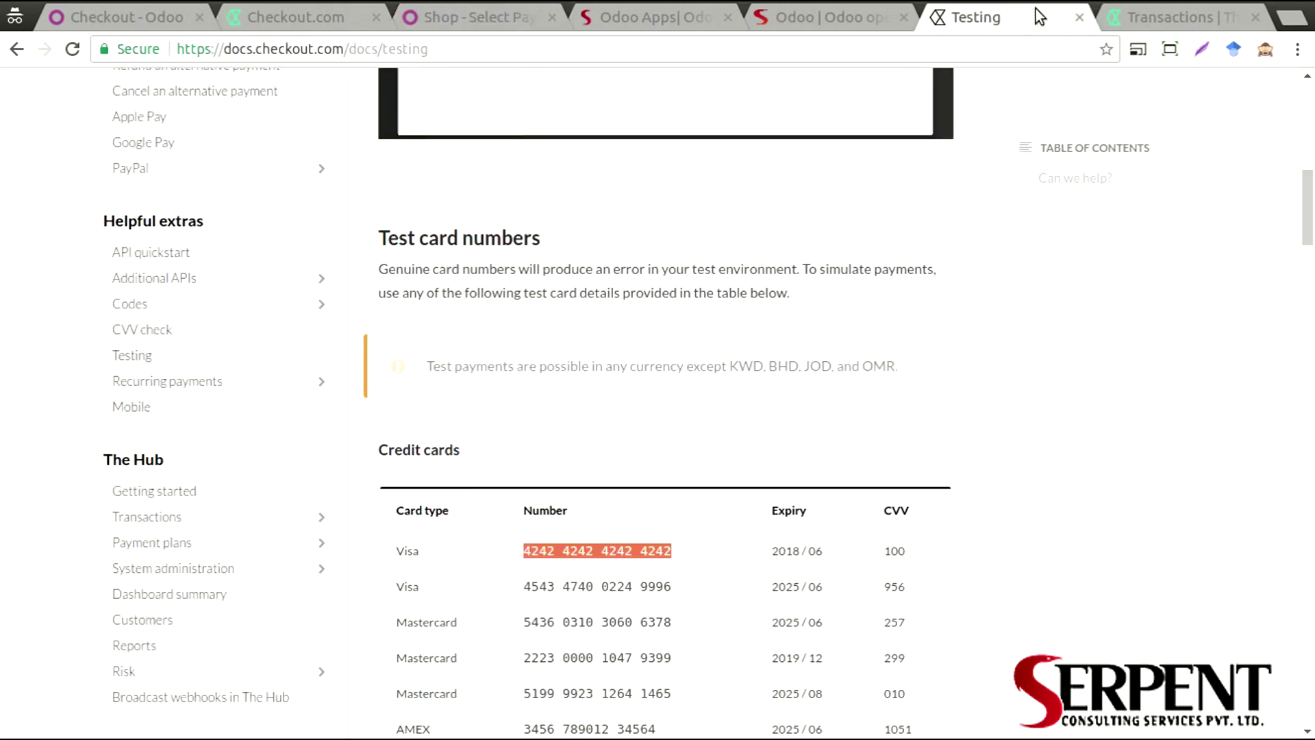
{"action": "scroll", "coordinate": [863, 322], "scroll_direction": "down", "scroll_amount": 2}
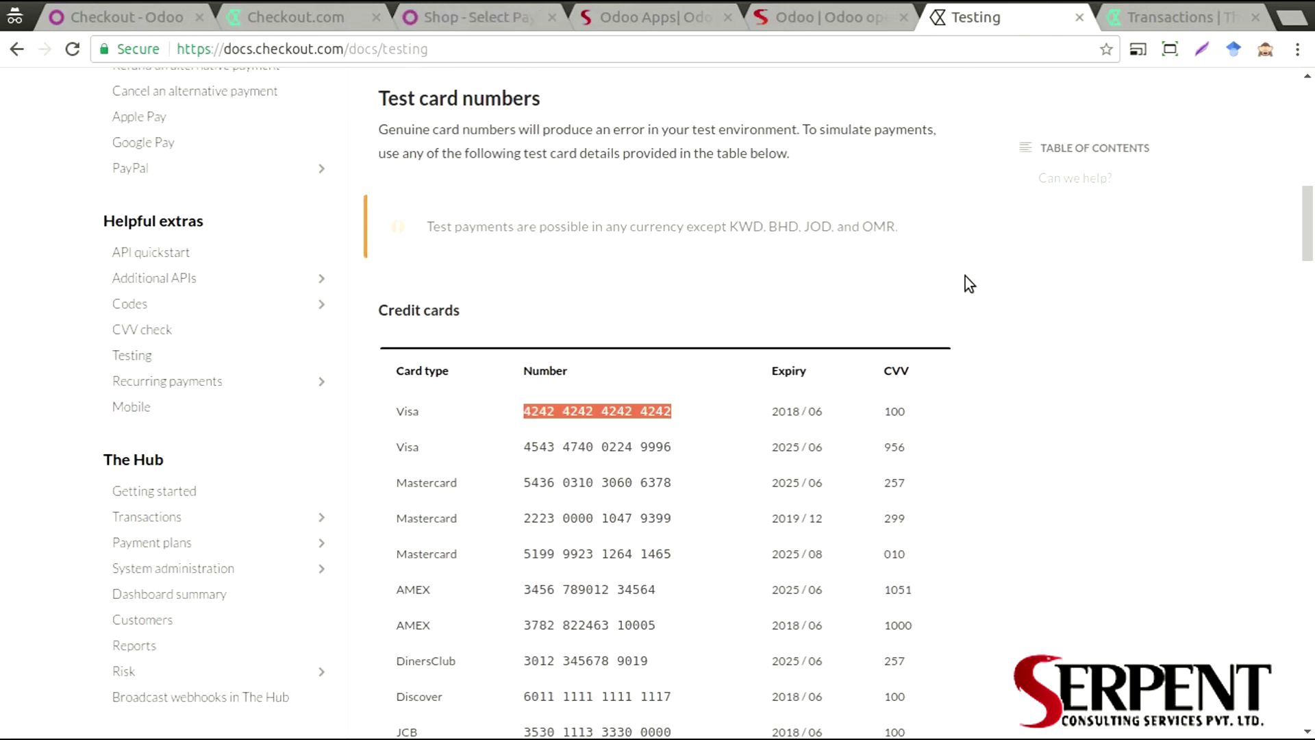
{"action": "scroll", "coordinate": [964, 277], "scroll_direction": "down", "scroll_amount": 2}
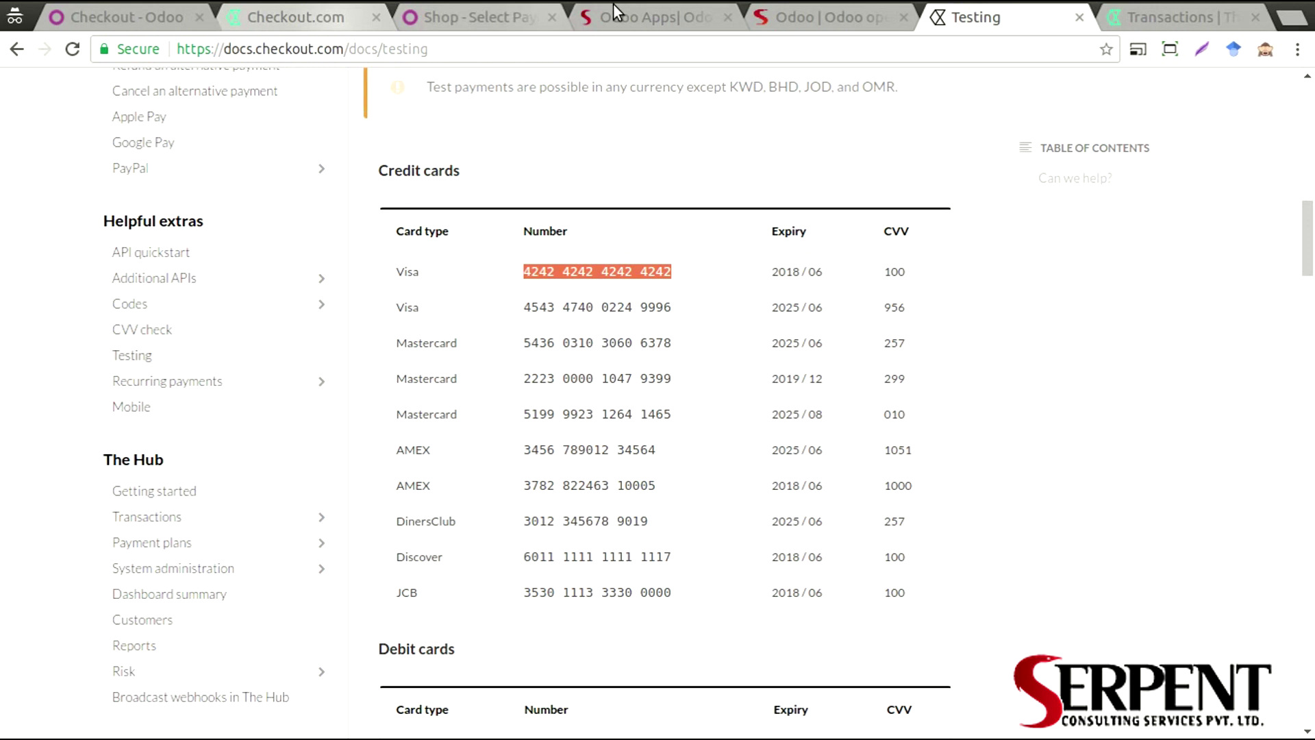
Paste the Visa test card number and enter expiry 06/18 copied from the docs.
{"action": "left_click", "coordinate": [643, 17]}
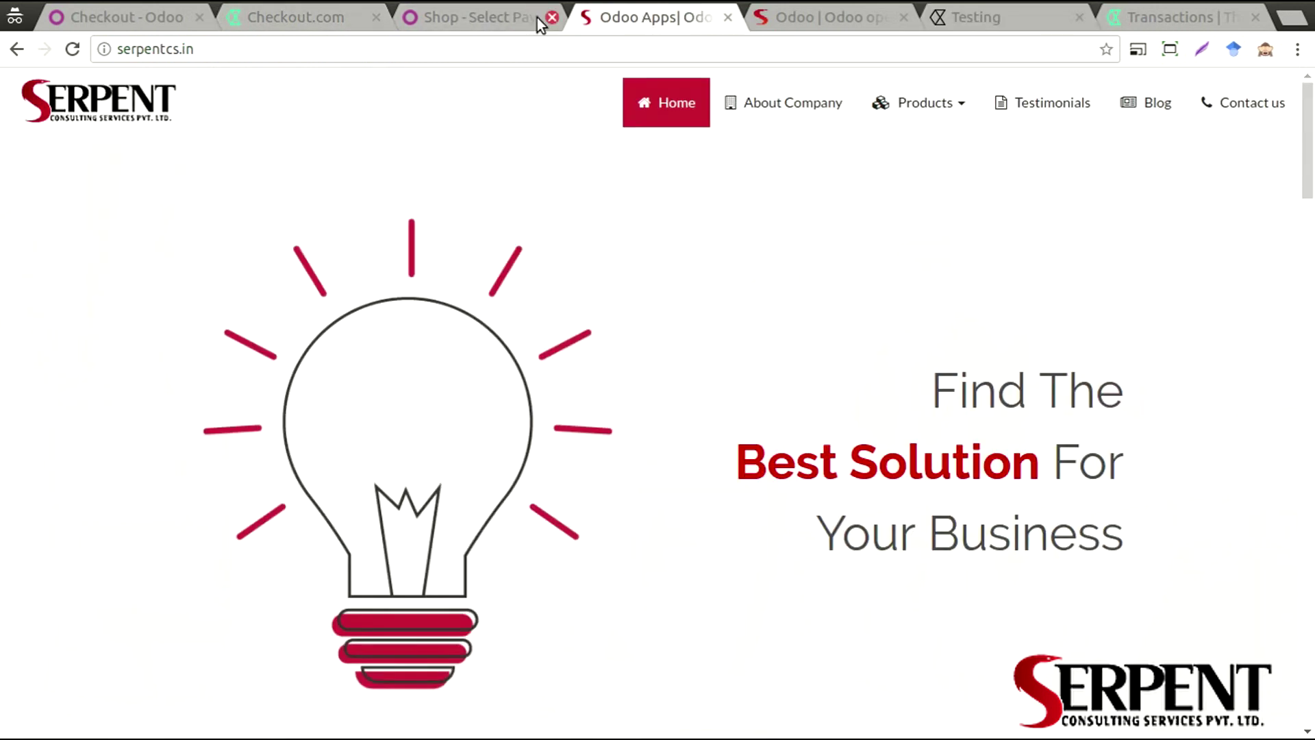
{"action": "left_click", "coordinate": [521, 21]}
{"action": "key", "text": "ctrl+v"}
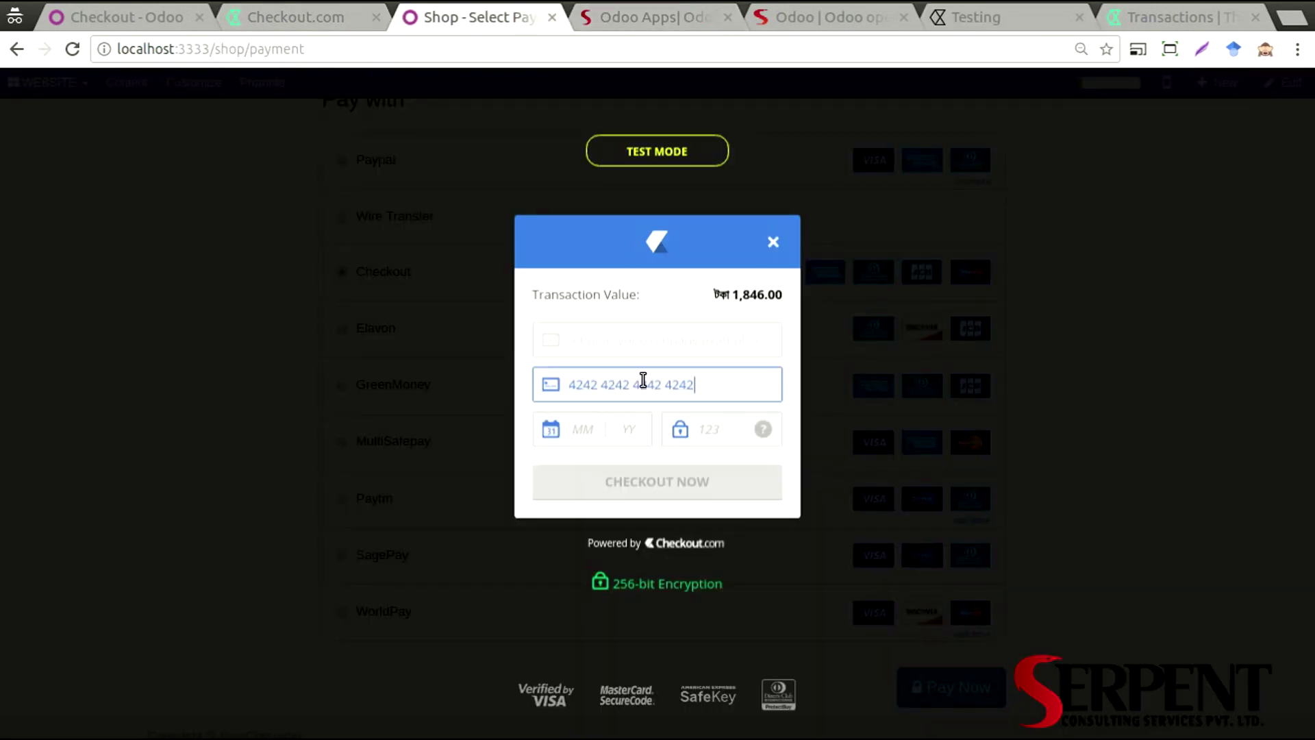
{"action": "left_click", "coordinate": [981, 21]}
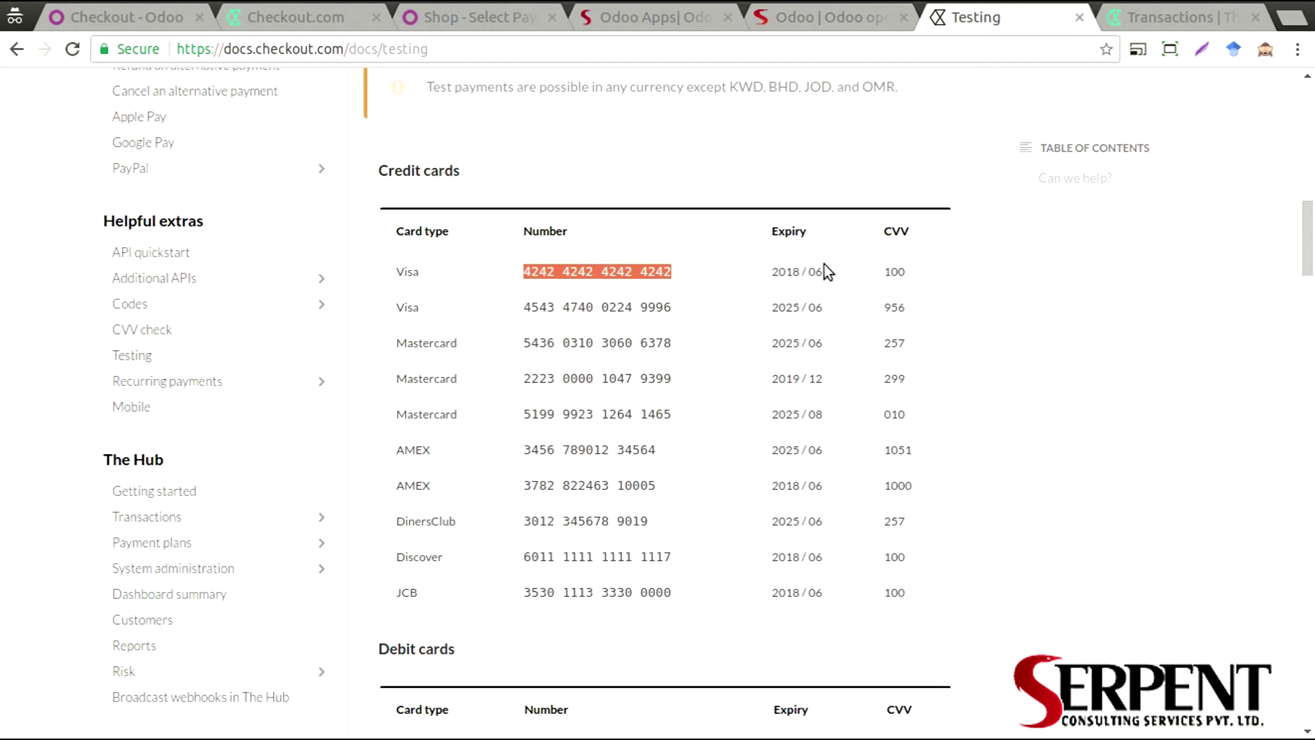
{"action": "left_click_drag", "start_coordinate": [824, 267], "coordinate": [779, 270]}
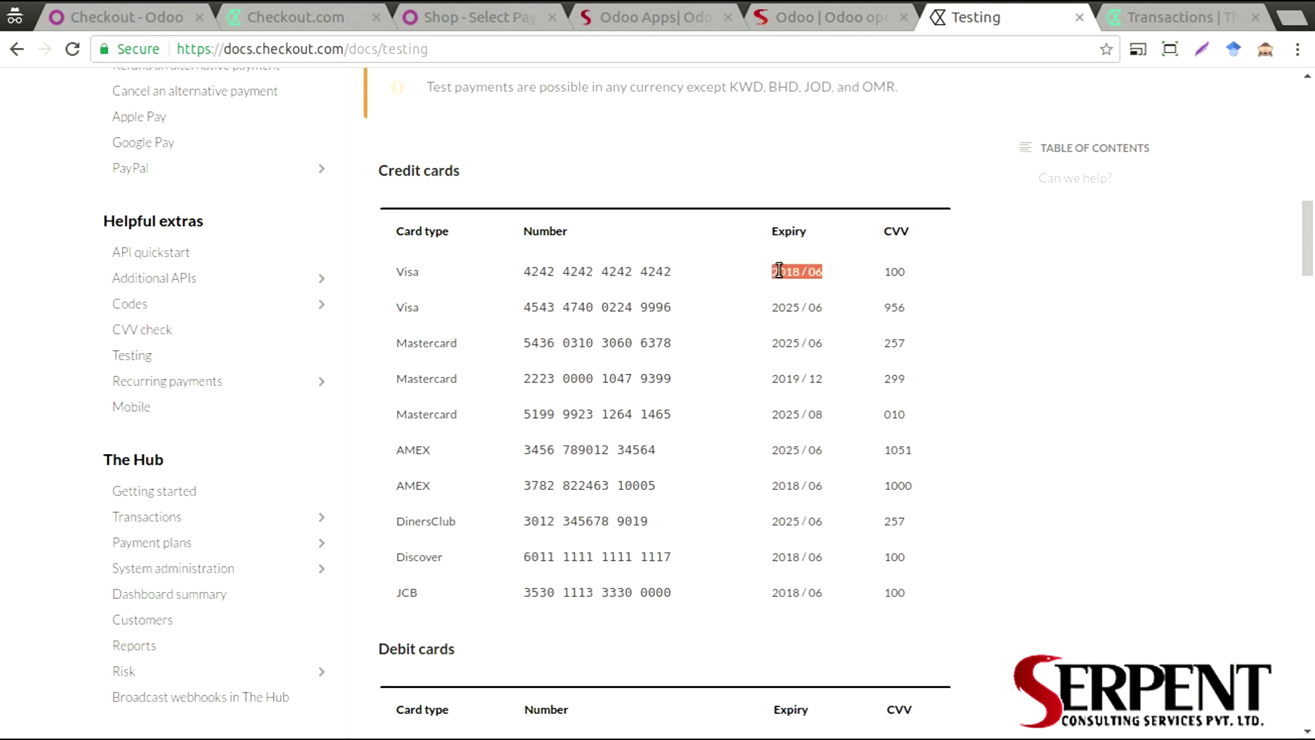
{"action": "left_click", "coordinate": [488, 22]}
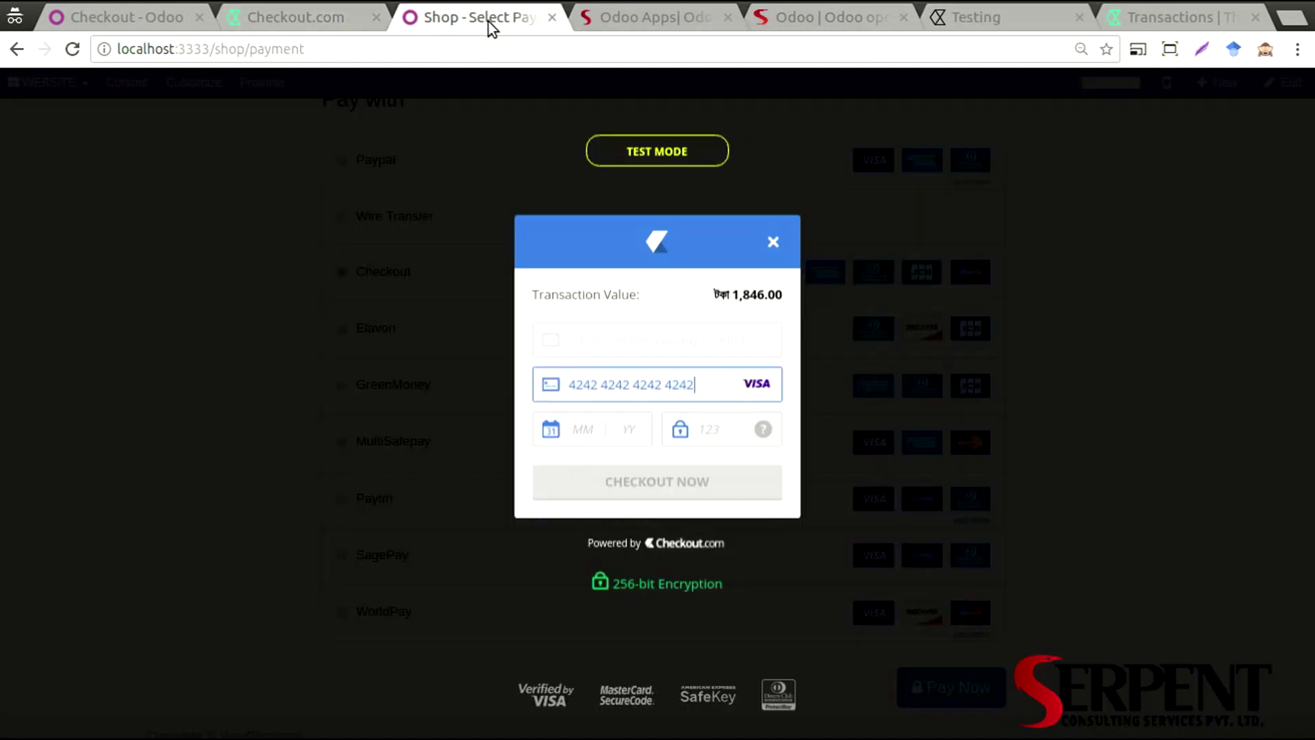
{"action": "left_click", "coordinate": [582, 432]}
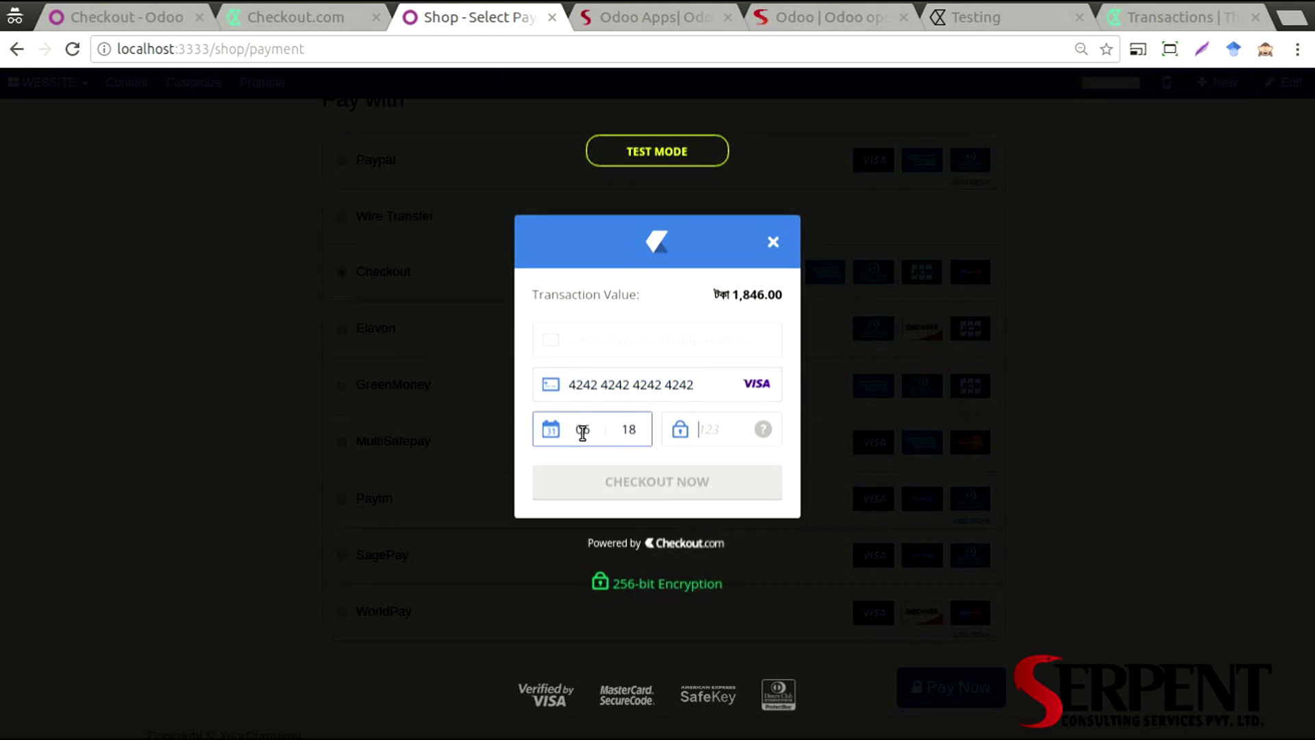
{"action": "key", "text": "Tab"}
Enter CVV 100 from the docs and submit the Checkout Now payment.
{"action": "left_click", "coordinate": [970, 17]}
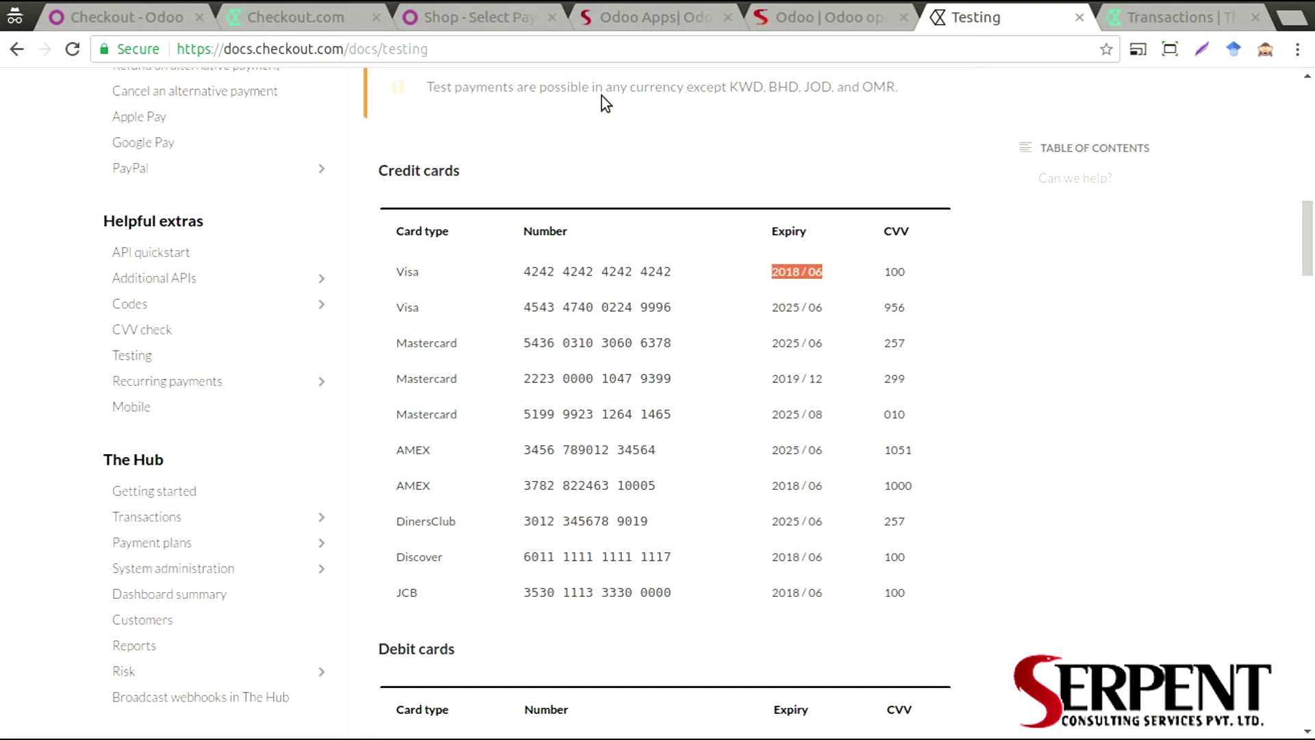
{"action": "left_click", "coordinate": [496, 22]}
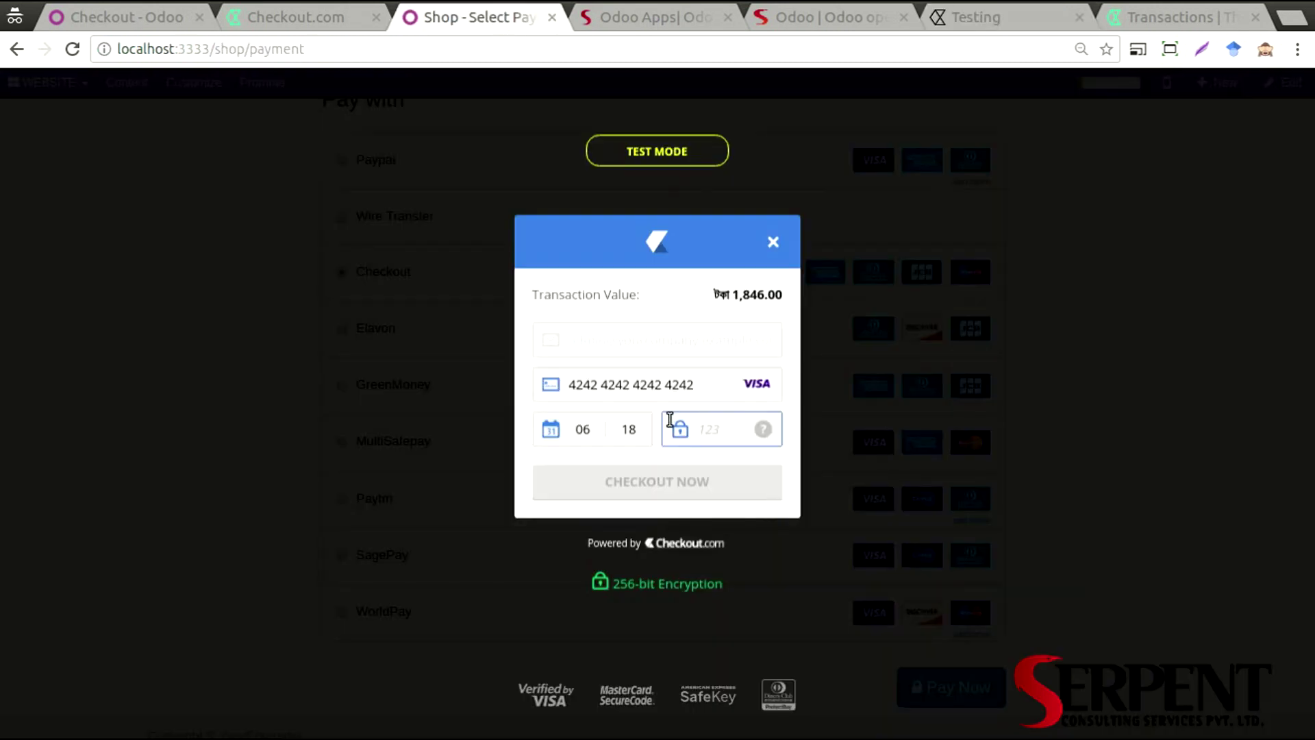
{"action": "type", "text": "100"}
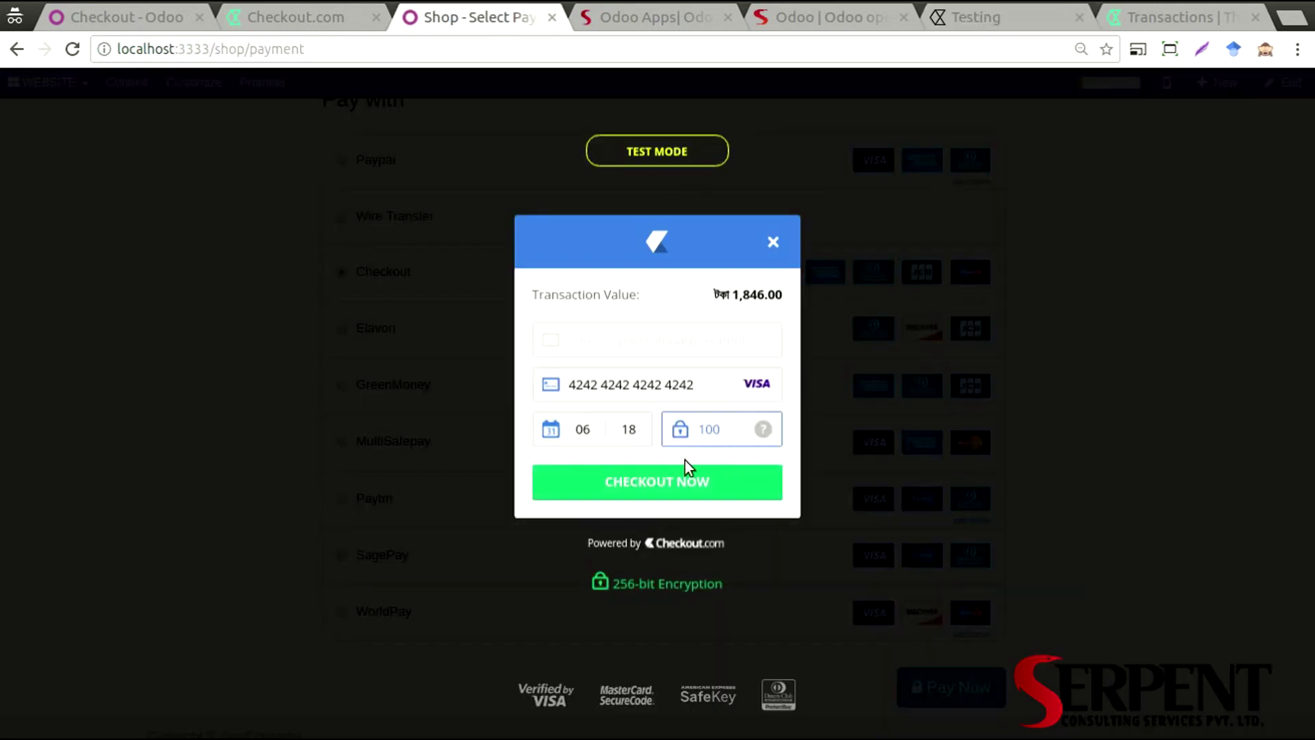
{"action": "left_click", "coordinate": [669, 477]}
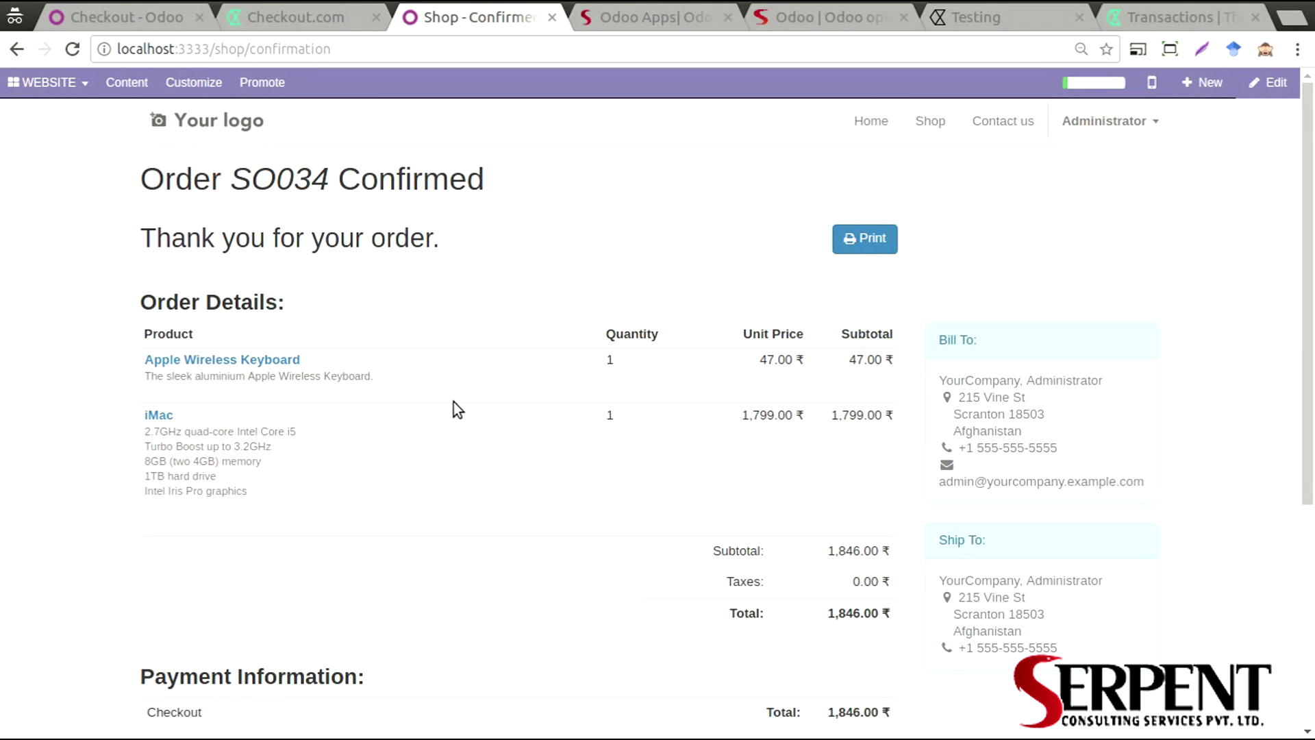
From SO034's payment-success message, open the Checkout payment acquirer form via its edit link.
{"action": "triple_click", "coordinate": [284, 183]}
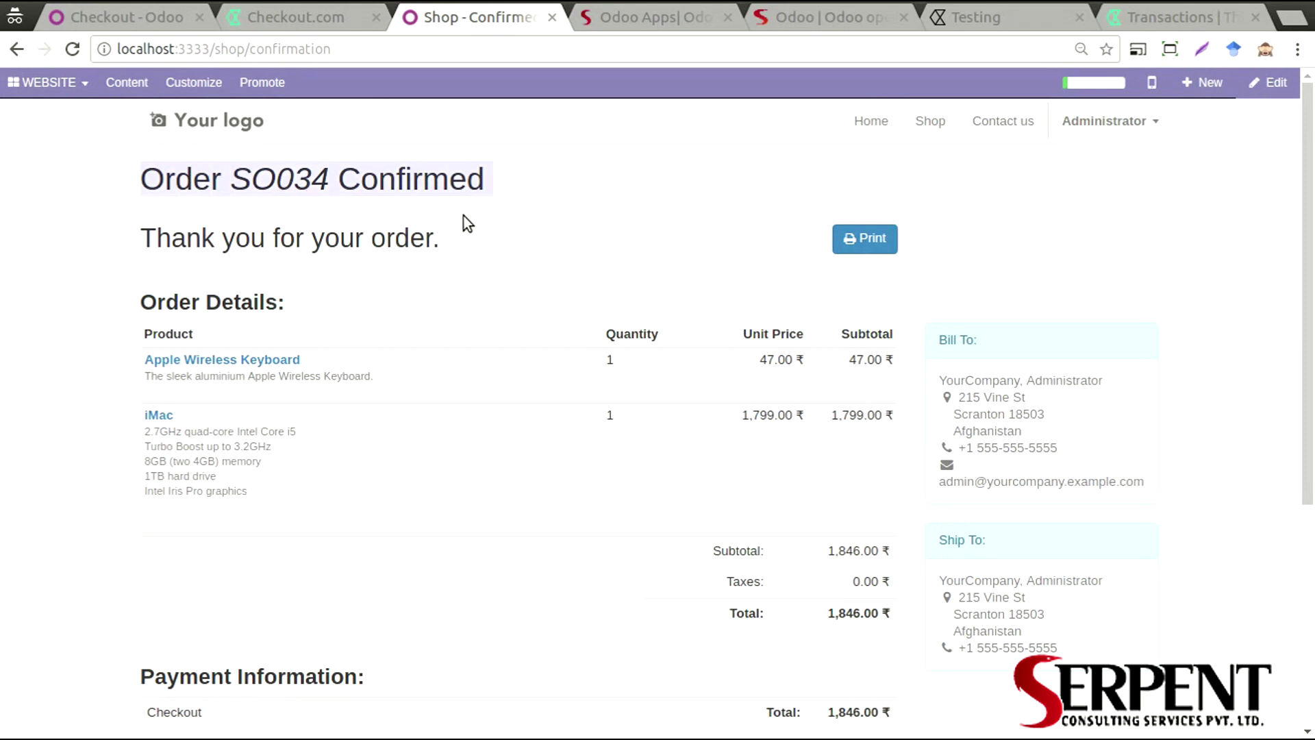
{"action": "scroll", "coordinate": [459, 278], "scroll_direction": "down", "scroll_amount": 5}
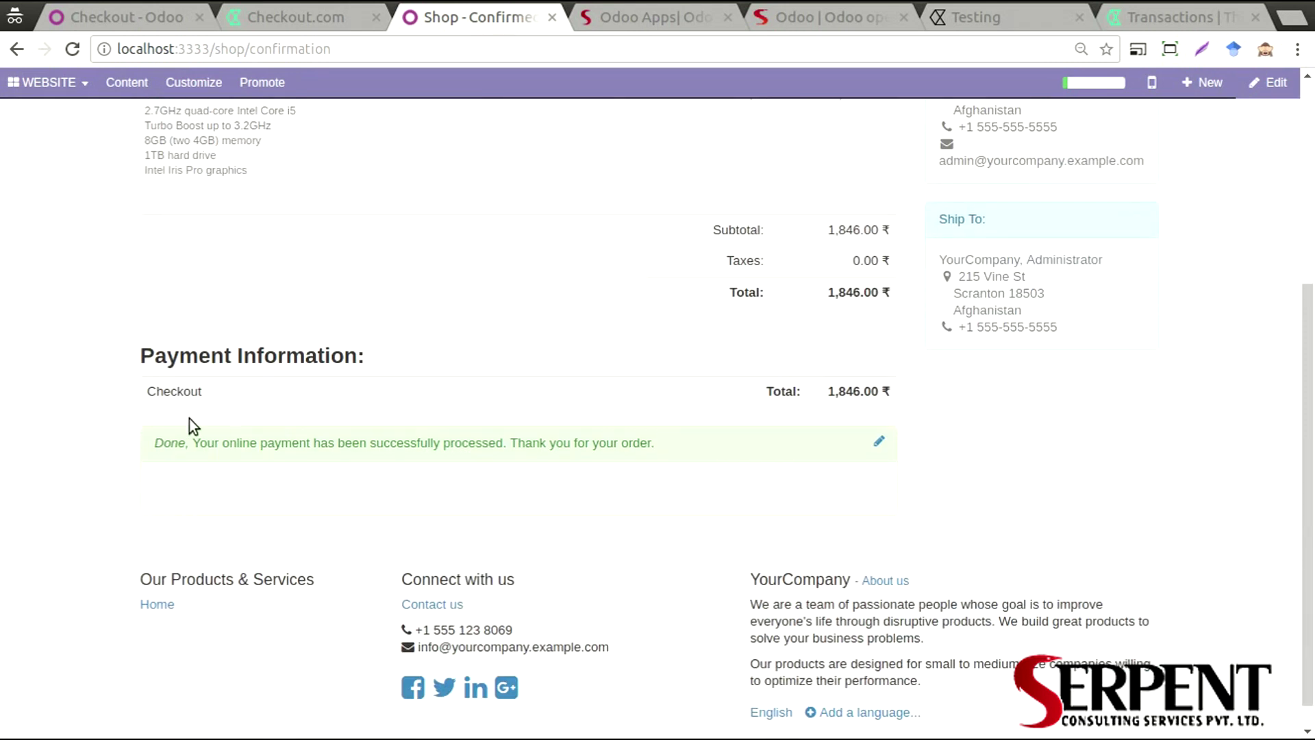
{"action": "left_click", "coordinate": [877, 441]}
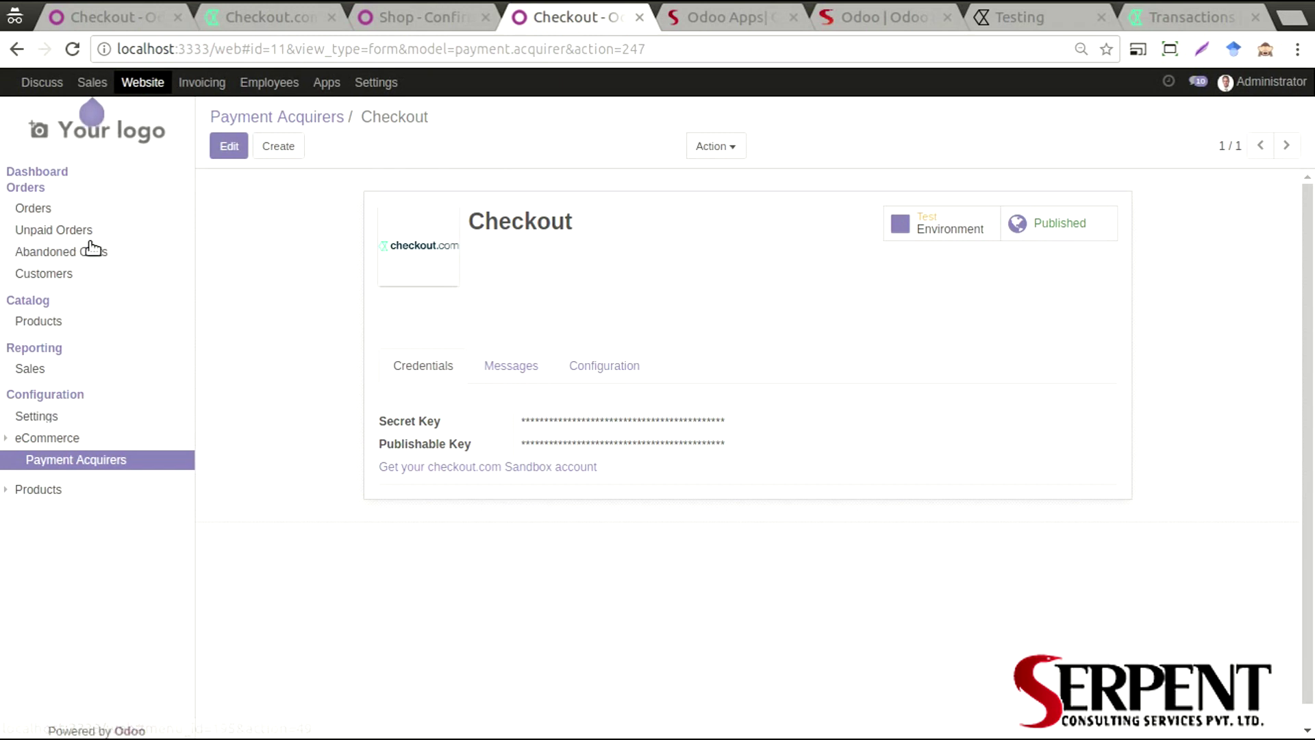
Open order SO034 from the Orders list and look over its order lines.
{"action": "left_click", "coordinate": [96, 210]}
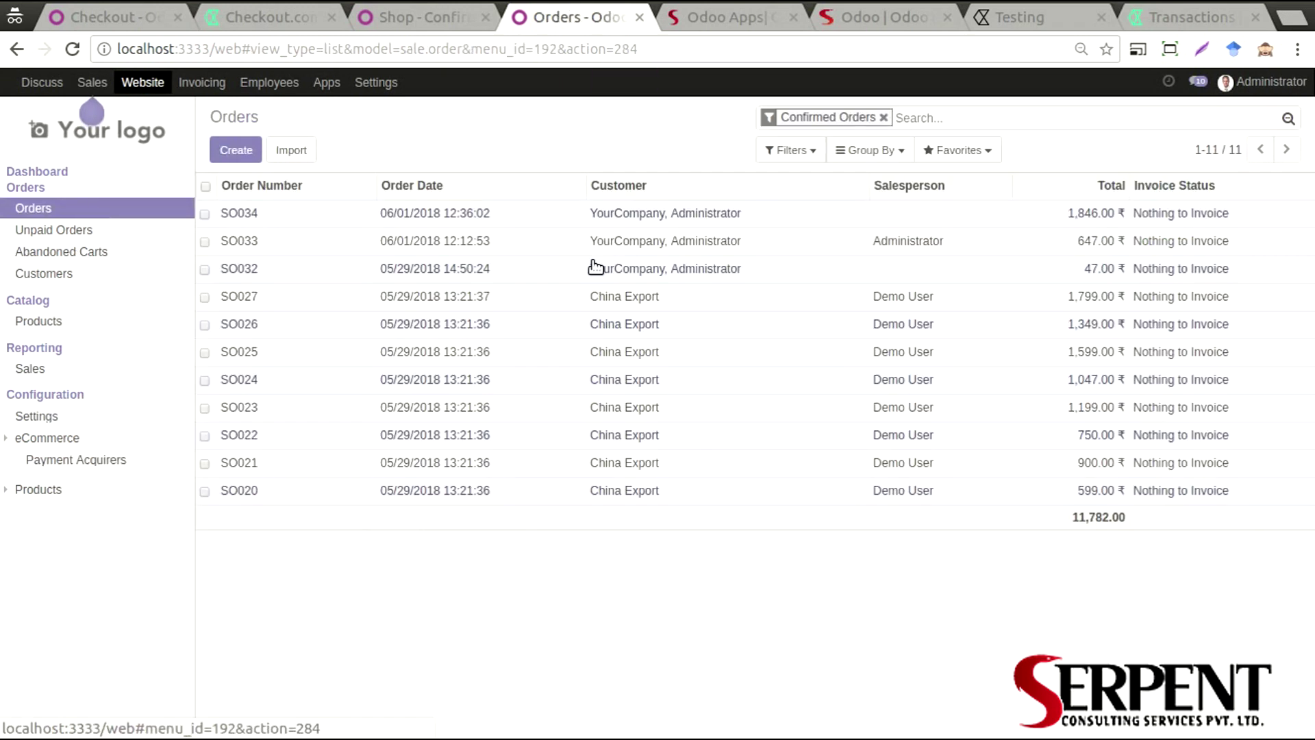
{"action": "left_click", "coordinate": [772, 213]}
{"action": "double_click", "coordinate": [407, 253]}
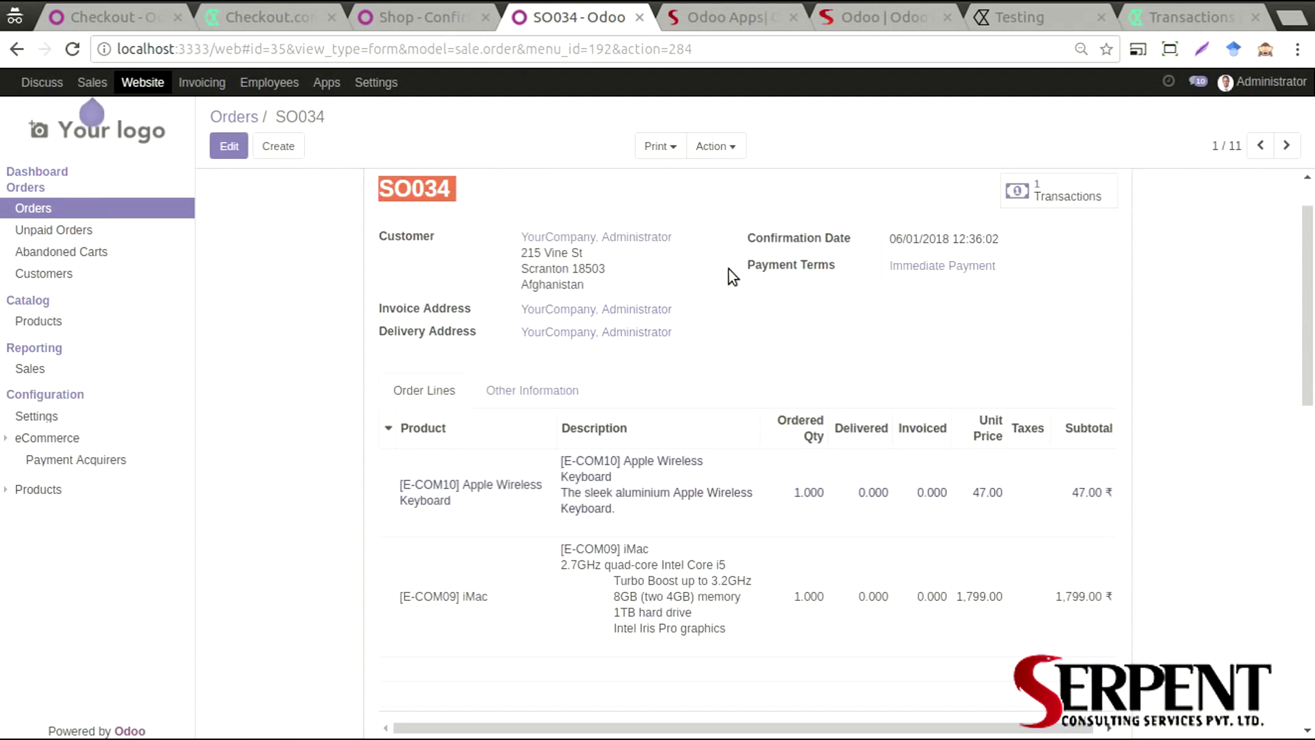
{"action": "scroll", "coordinate": [728, 269], "scroll_direction": "down", "scroll_amount": 3}
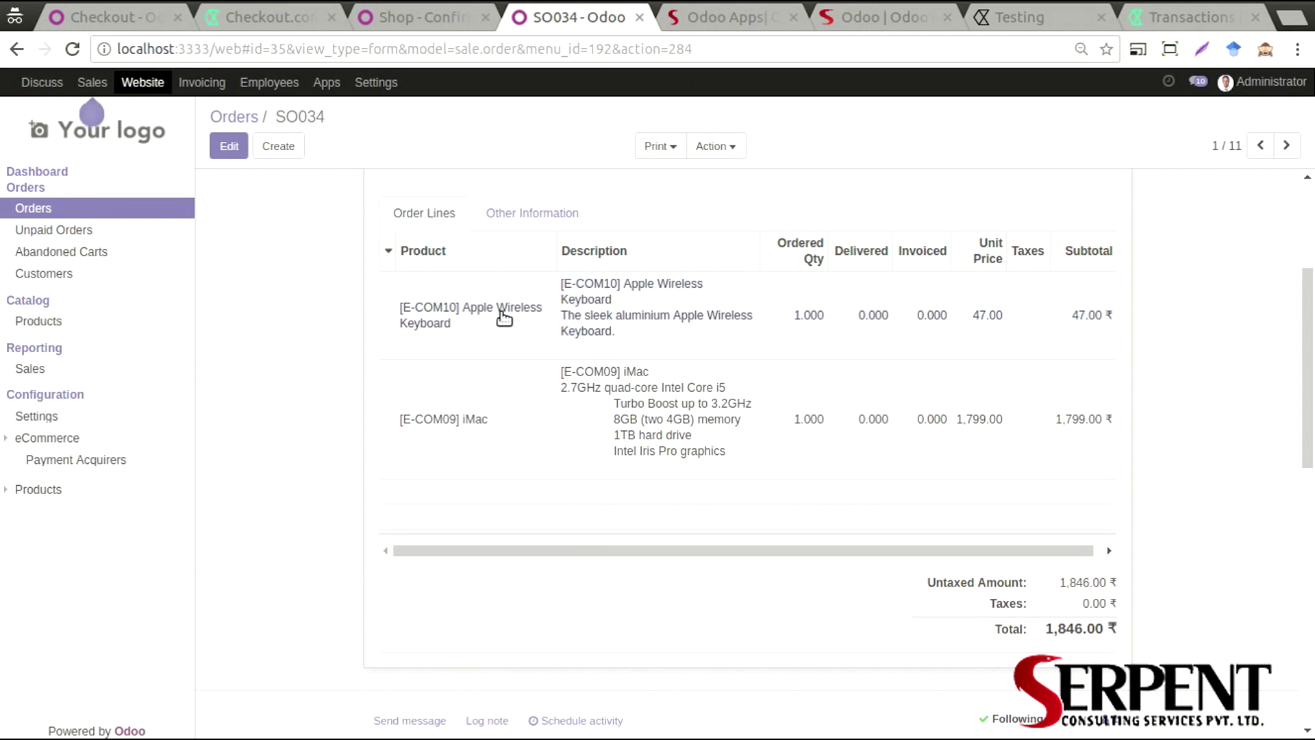
{"action": "scroll", "coordinate": [1302, 376], "scroll_direction": "up", "scroll_amount": 2}
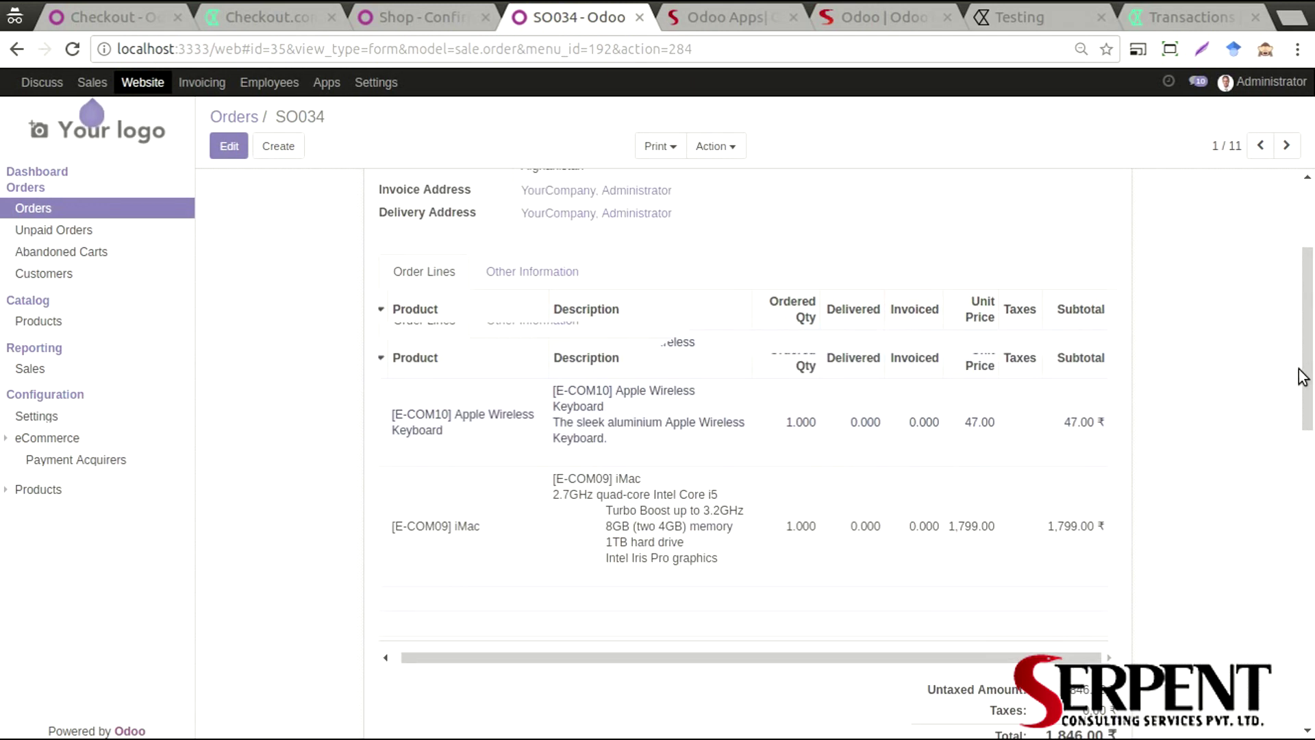
{"action": "scroll", "coordinate": [1288, 384], "scroll_direction": "up", "scroll_amount": 2}
Open SO034's payment transaction and highlight its charge_test acquirer reference.
{"action": "left_click", "coordinate": [1089, 249]}
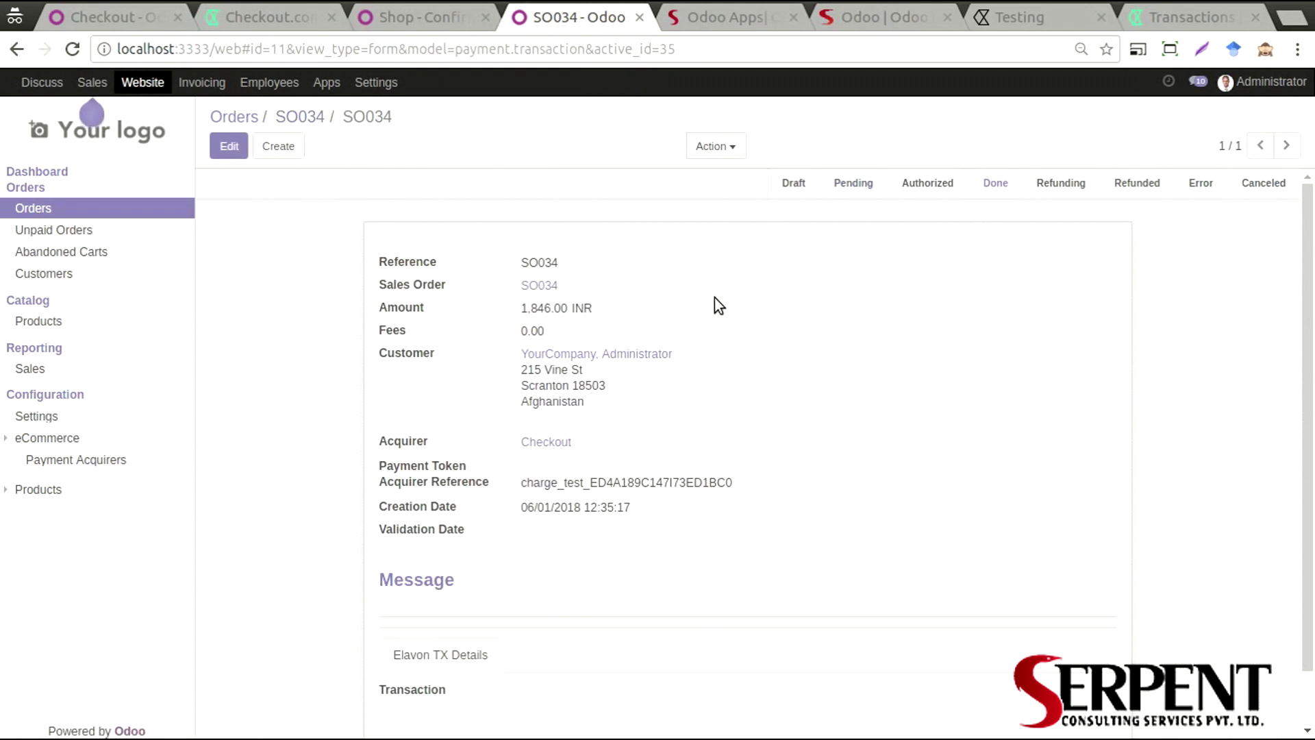
{"action": "scroll", "coordinate": [651, 381], "scroll_direction": "down", "scroll_amount": 2}
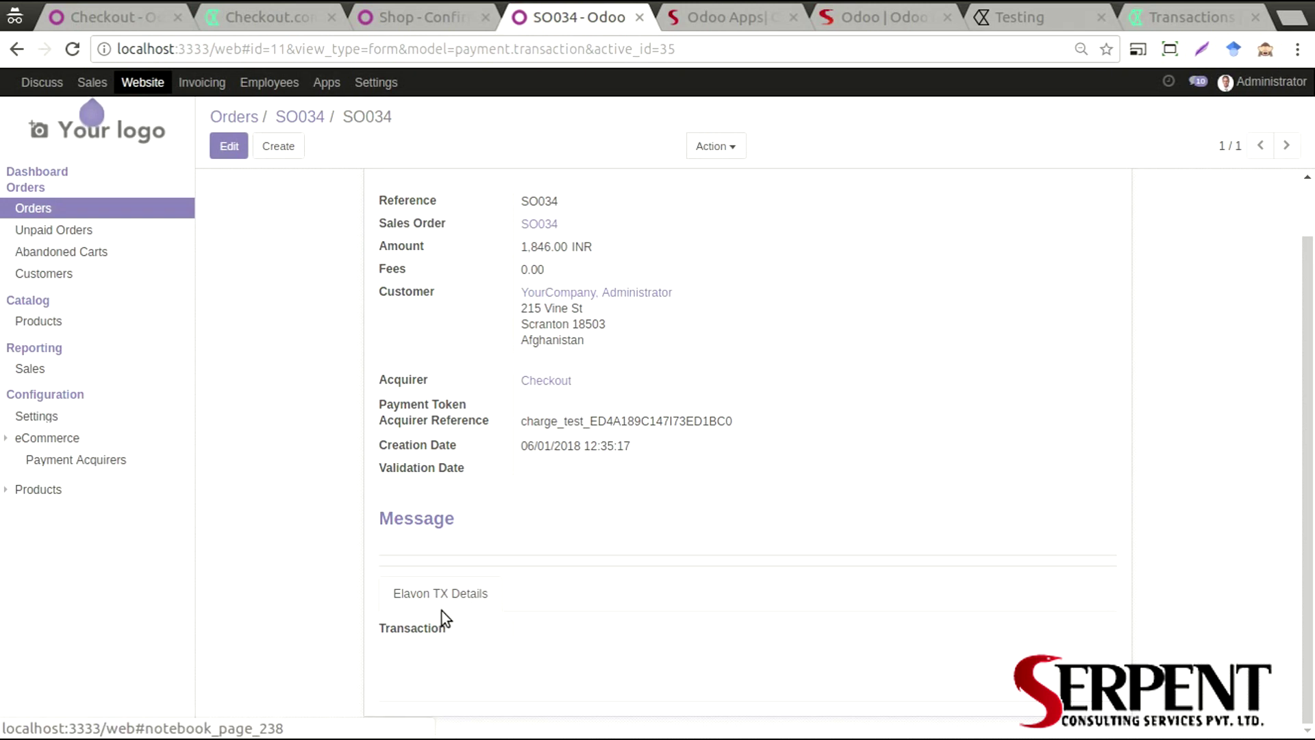
{"action": "double_click", "coordinate": [563, 422]}
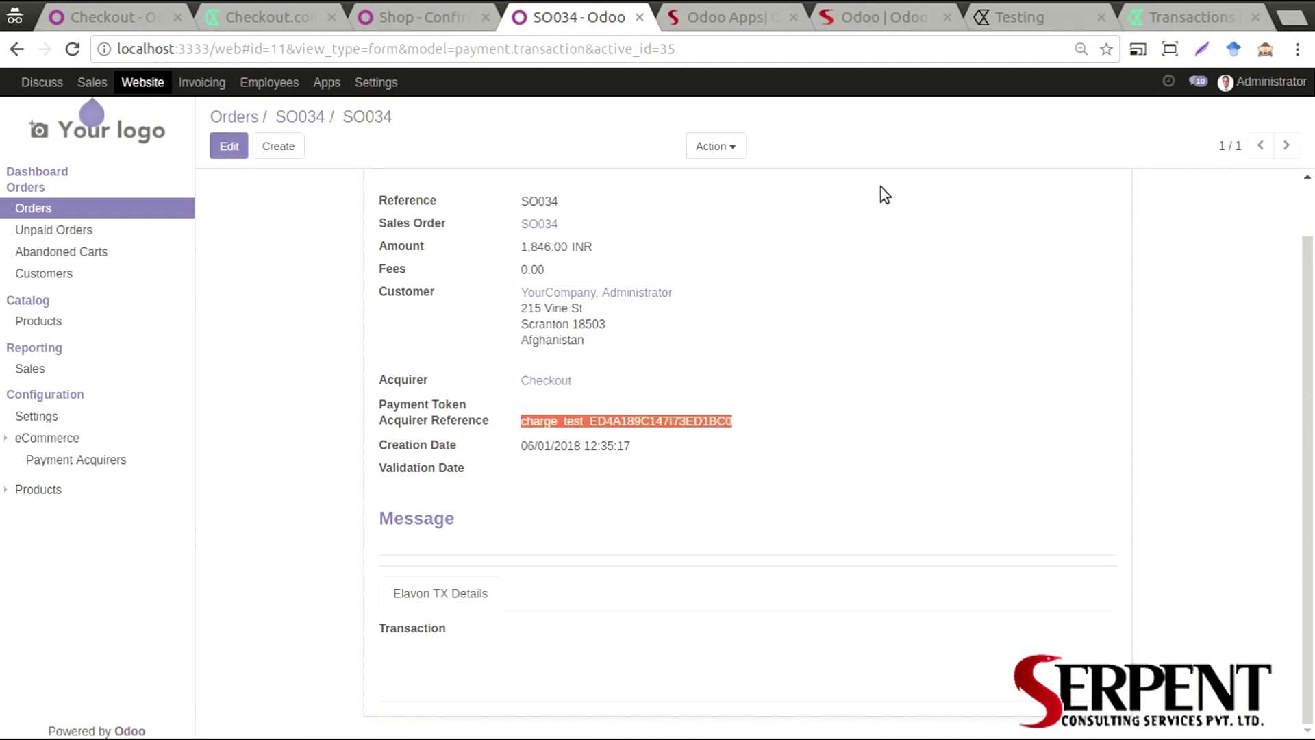
Reload the Checkout.com sandbox transactions so the new INR 1,846.00 charge appears.
{"action": "left_click", "coordinate": [1159, 15]}
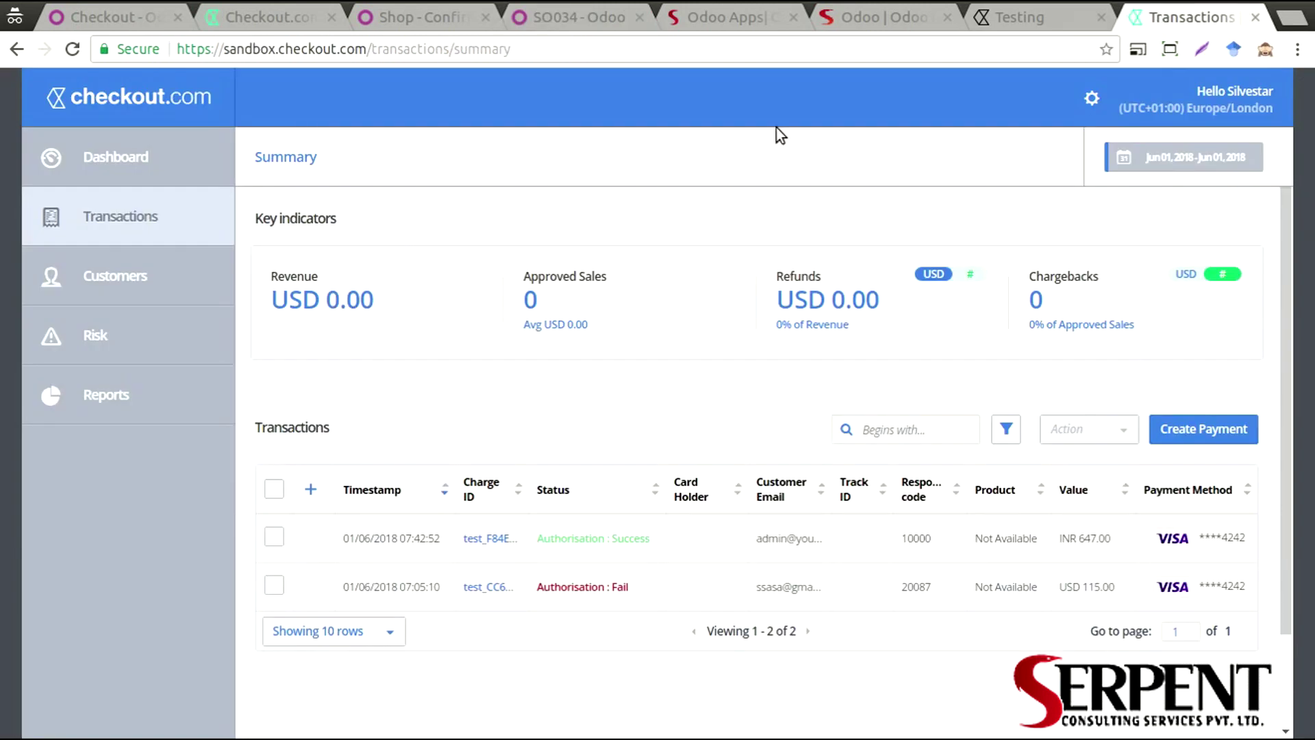
{"action": "left_click", "coordinate": [67, 48]}
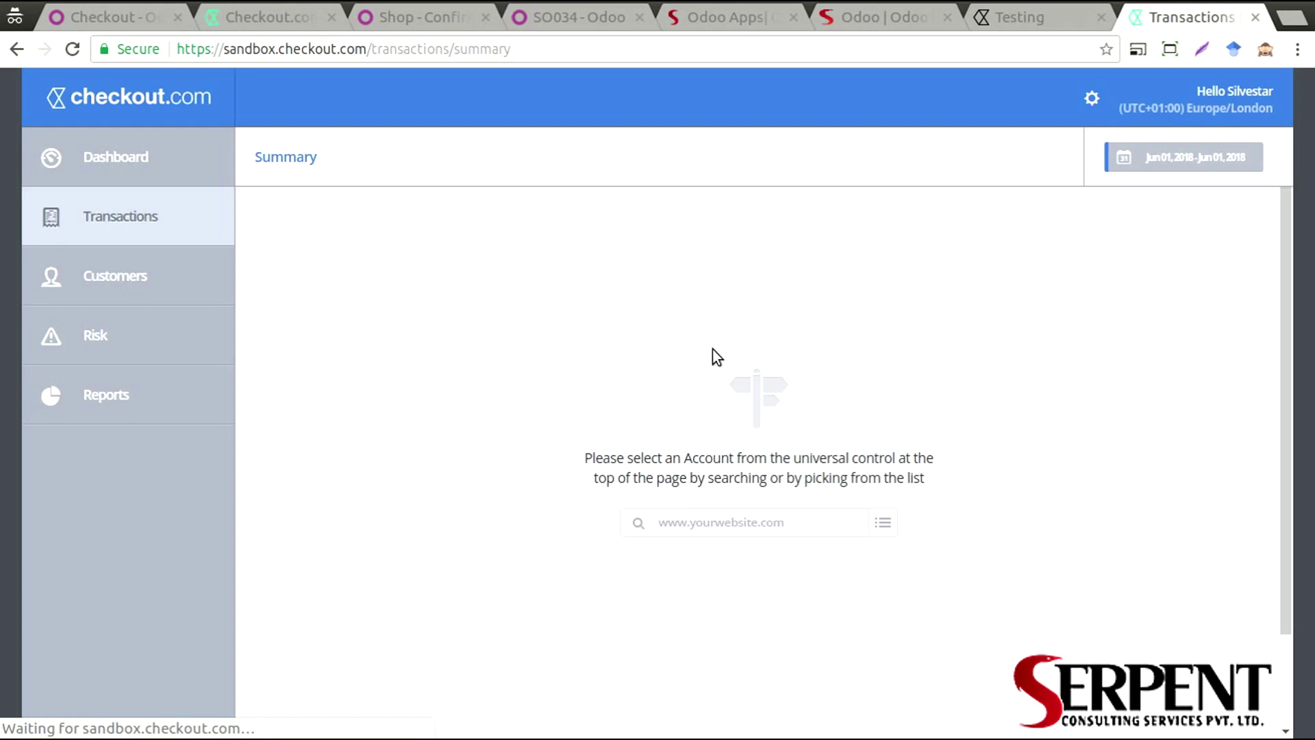
{"action": "scroll", "coordinate": [462, 346], "scroll_direction": "down", "scroll_amount": 2}
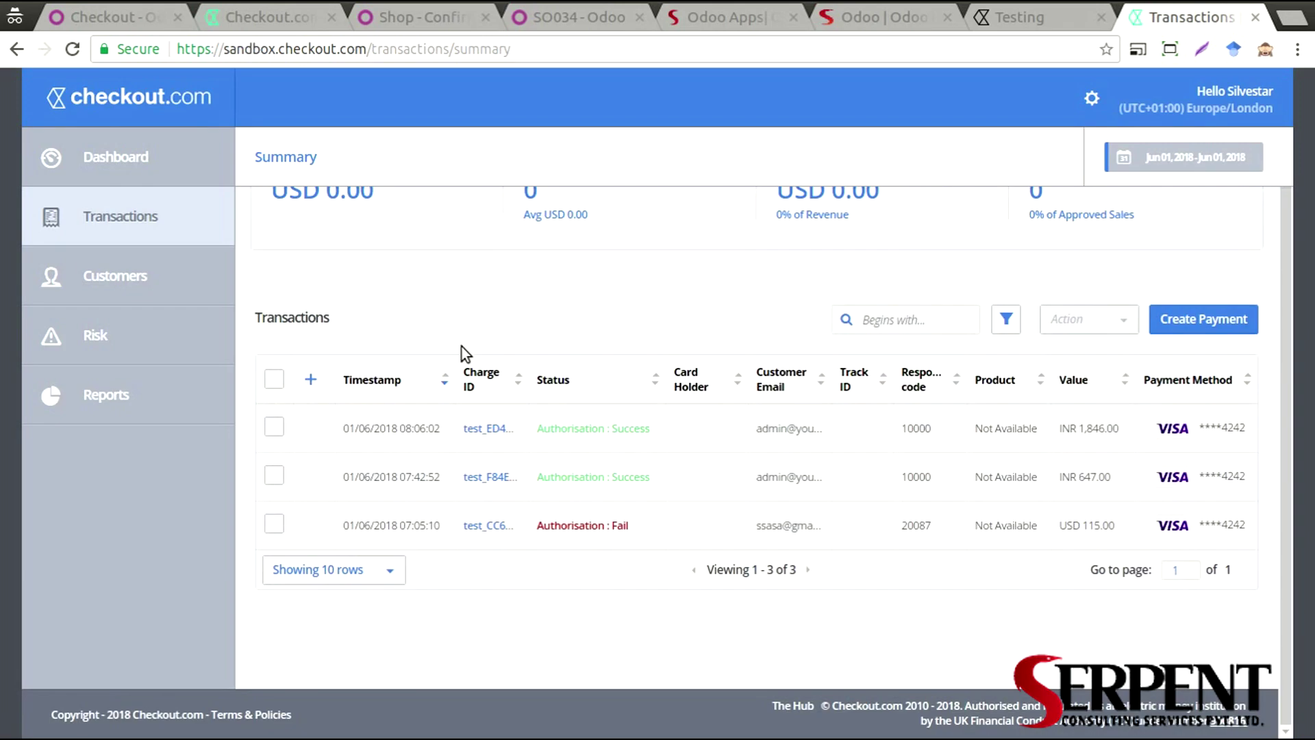
Inspect the test_ED4… charge's value and Authorisation: Success status, then close its details.
{"action": "left_click", "coordinate": [481, 430]}
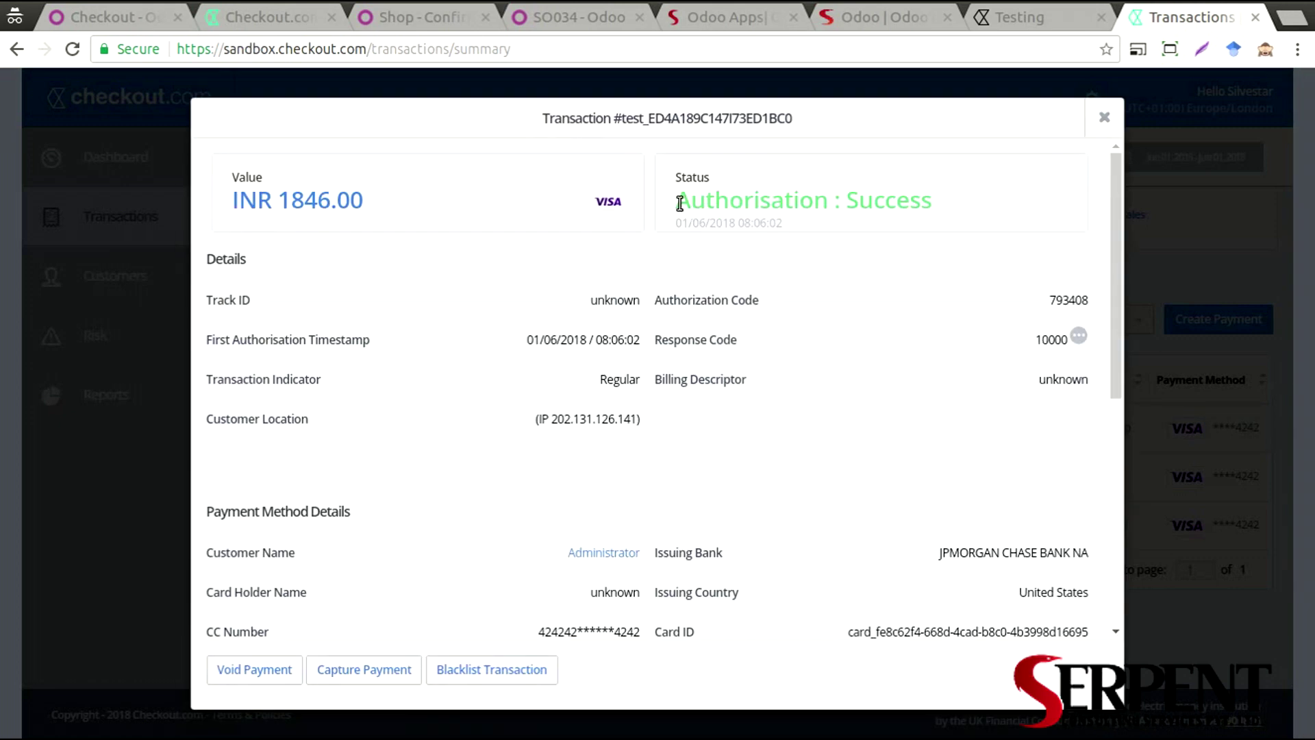
{"action": "left_click_drag", "start_coordinate": [681, 199], "coordinate": [673, 246]}
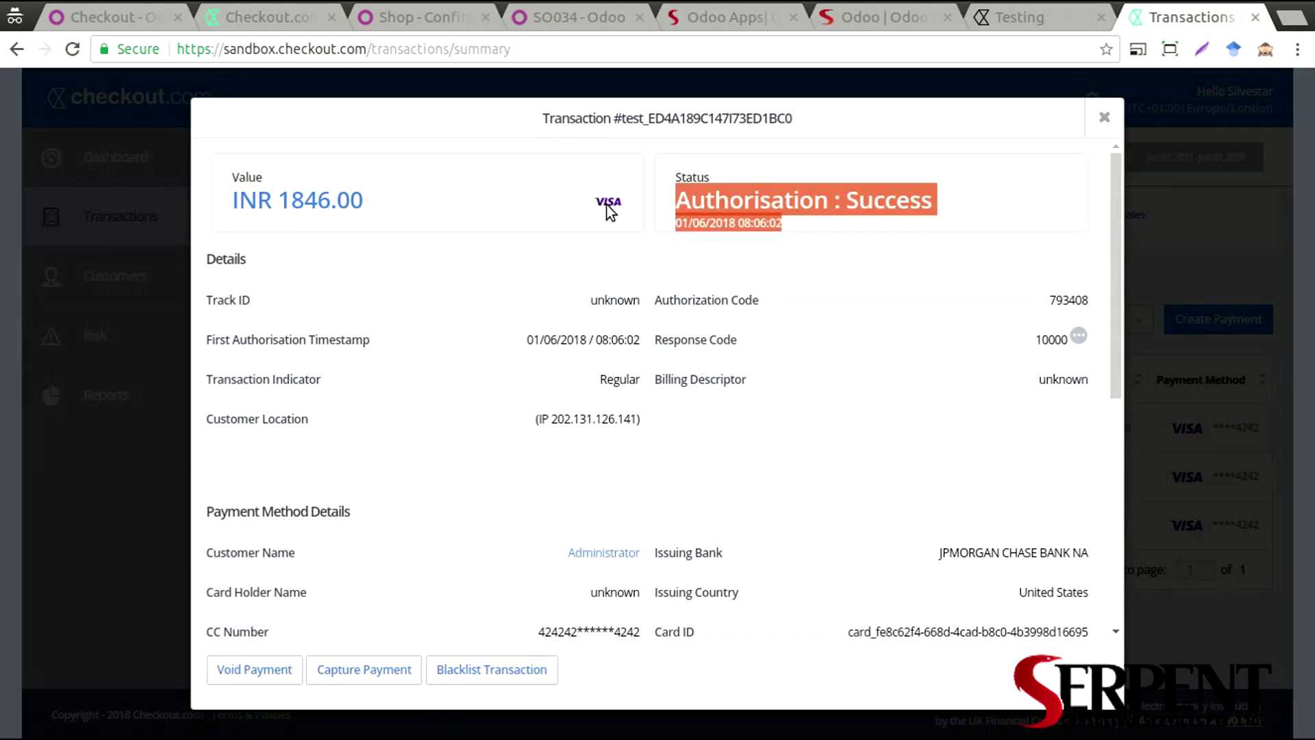
{"action": "left_click", "coordinate": [365, 197]}
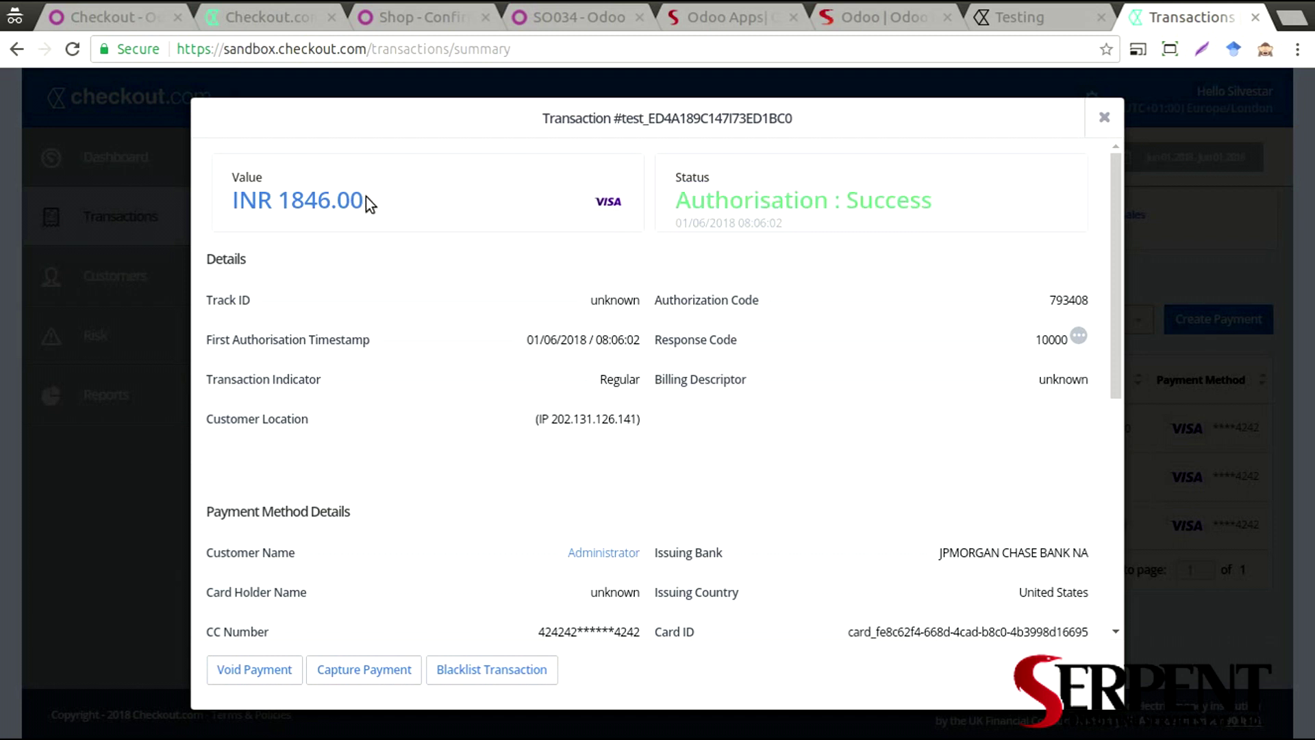
{"action": "left_click_drag", "start_coordinate": [366, 197], "coordinate": [273, 198]}
{"action": "scroll", "coordinate": [646, 281], "scroll_direction": "down", "scroll_amount": 3}
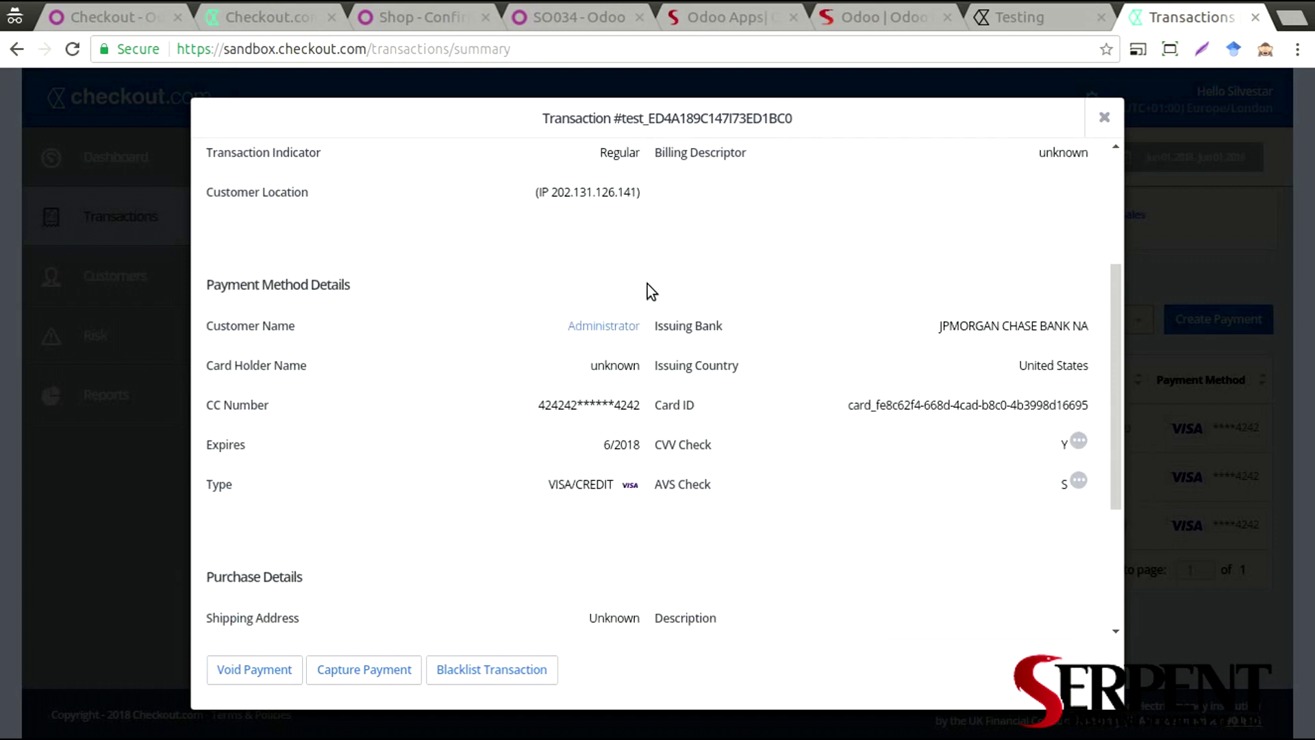
{"action": "scroll", "coordinate": [521, 383], "scroll_direction": "down", "scroll_amount": 3}
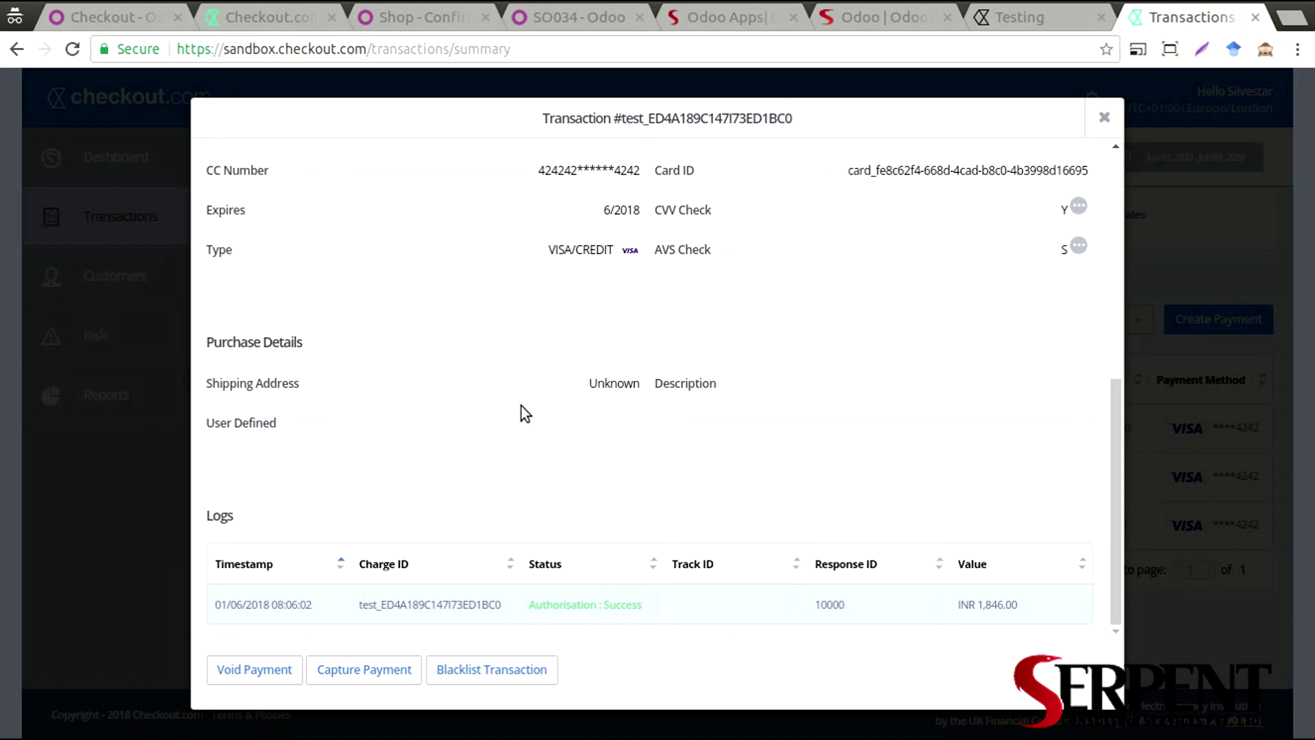
{"action": "scroll", "coordinate": [437, 433], "scroll_direction": "up", "scroll_amount": 6}
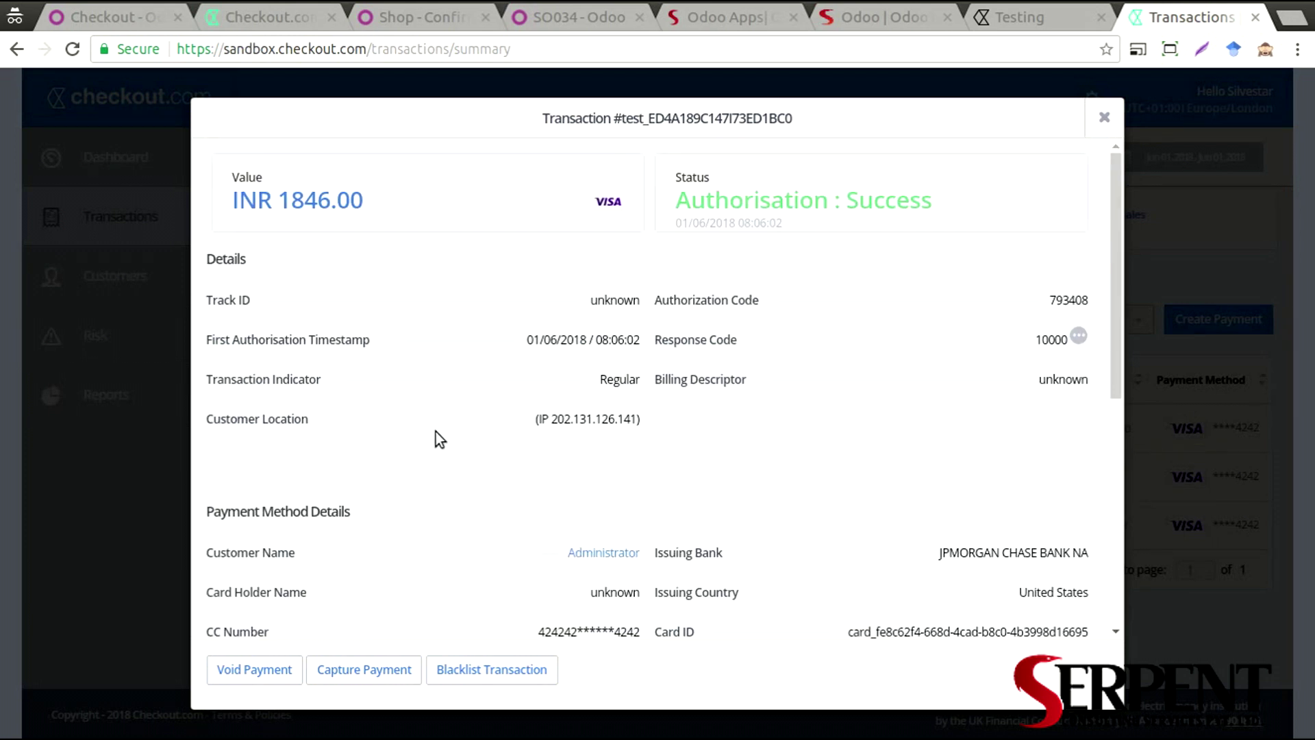
{"action": "left_click", "coordinate": [1104, 119]}
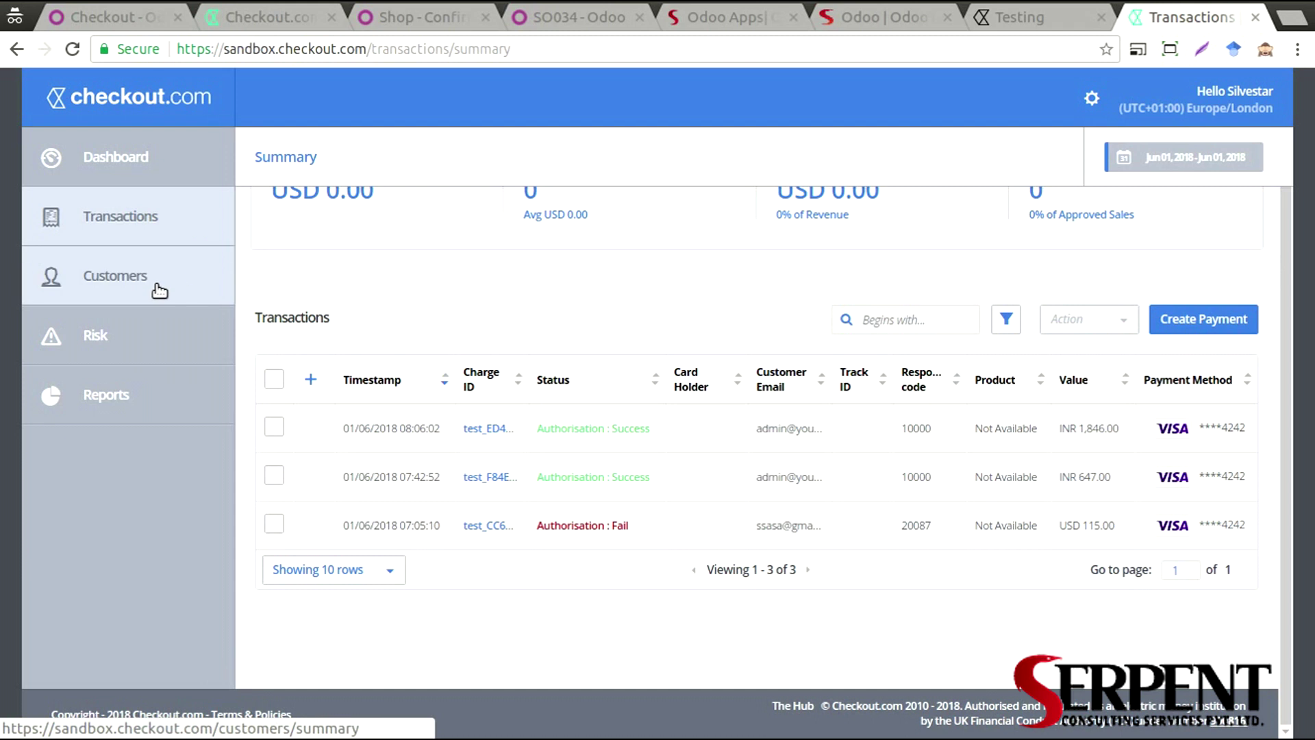
{"action": "scroll", "coordinate": [571, 339], "scroll_direction": "up", "scroll_amount": 2}
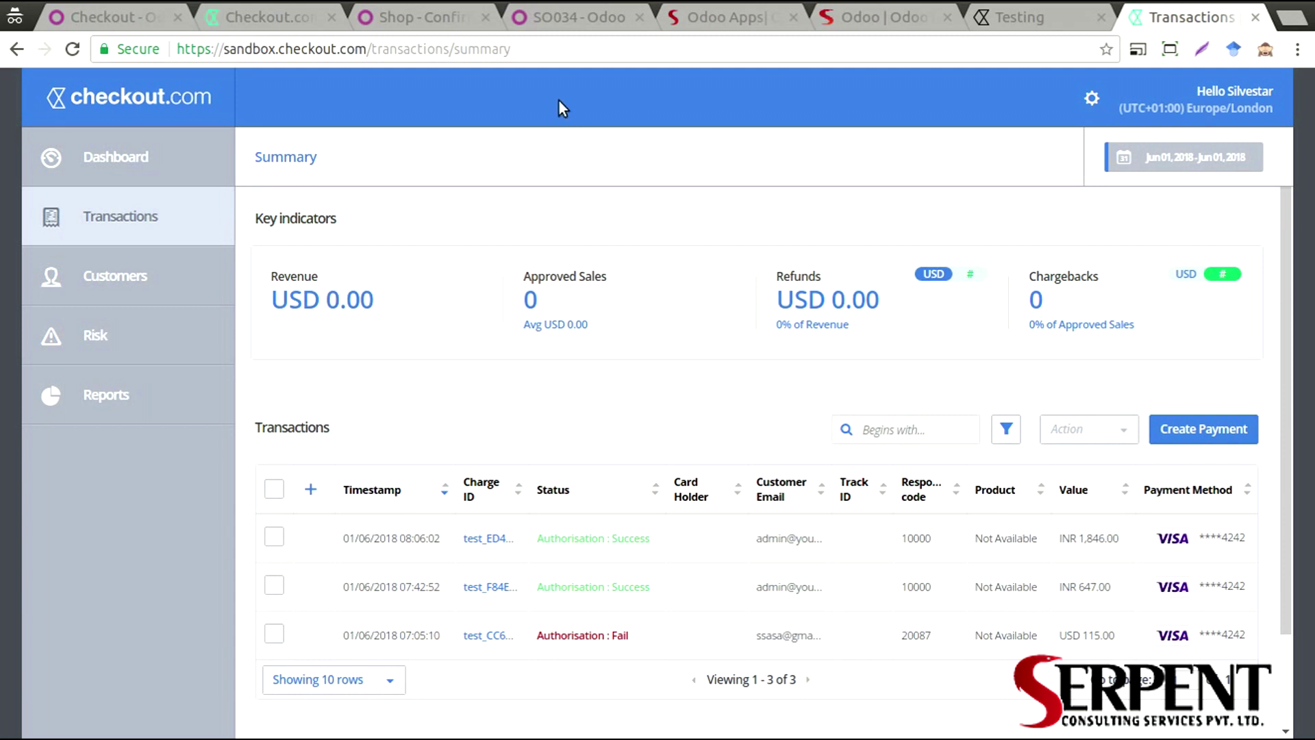
Return to the Shop - Confirmation tab and scroll up to the Order SO034 Confirmed heading.
{"action": "left_click", "coordinate": [404, 18]}
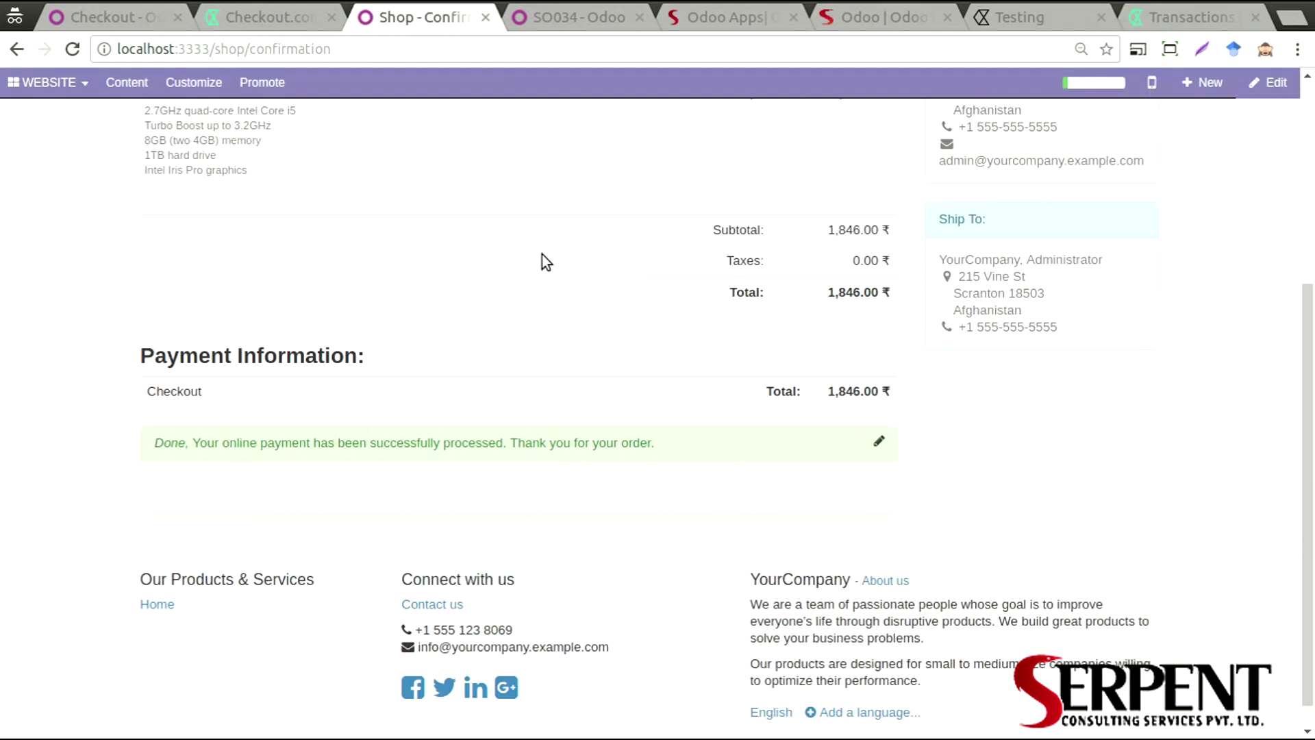
{"action": "scroll", "coordinate": [541, 254], "scroll_direction": "up", "scroll_amount": 5}
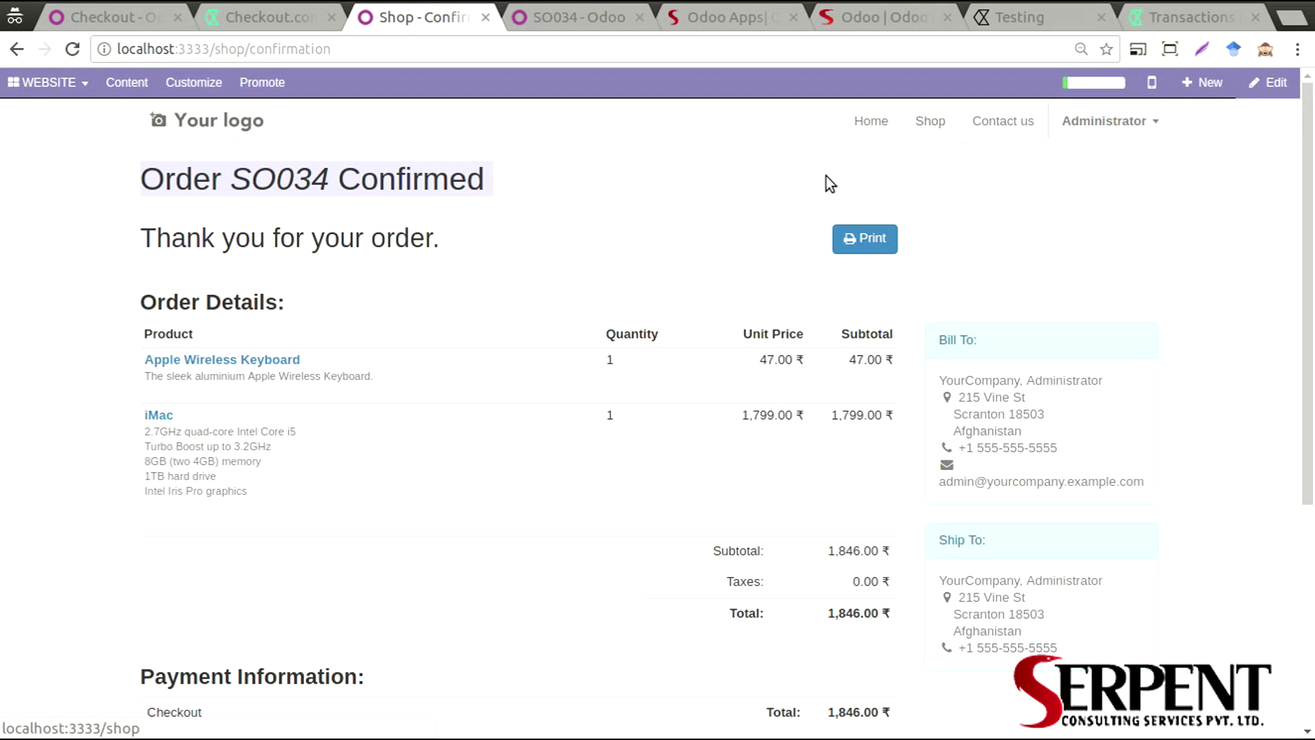
{"action": "left_click", "coordinate": [631, 203]}
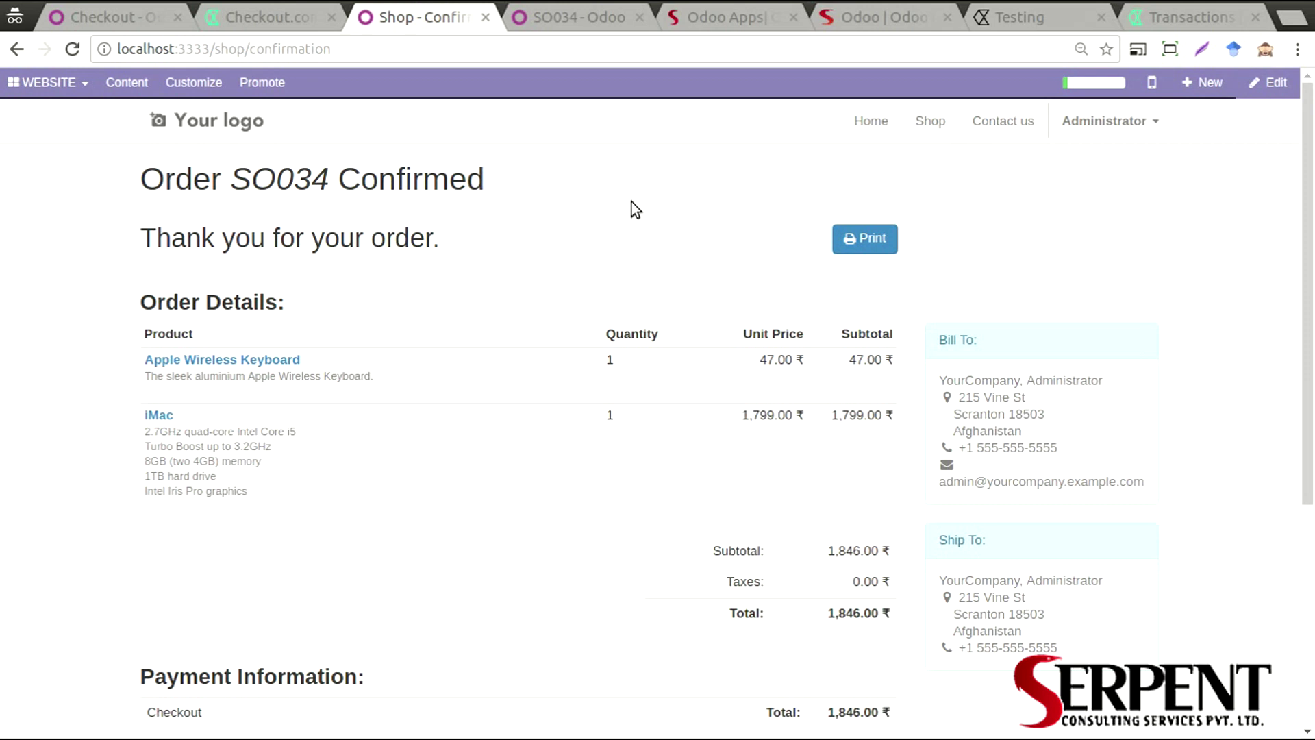
Go from the Checkout acquirer tab to SO034, view its transaction, then return to the order.
{"action": "left_click", "coordinate": [143, 27]}
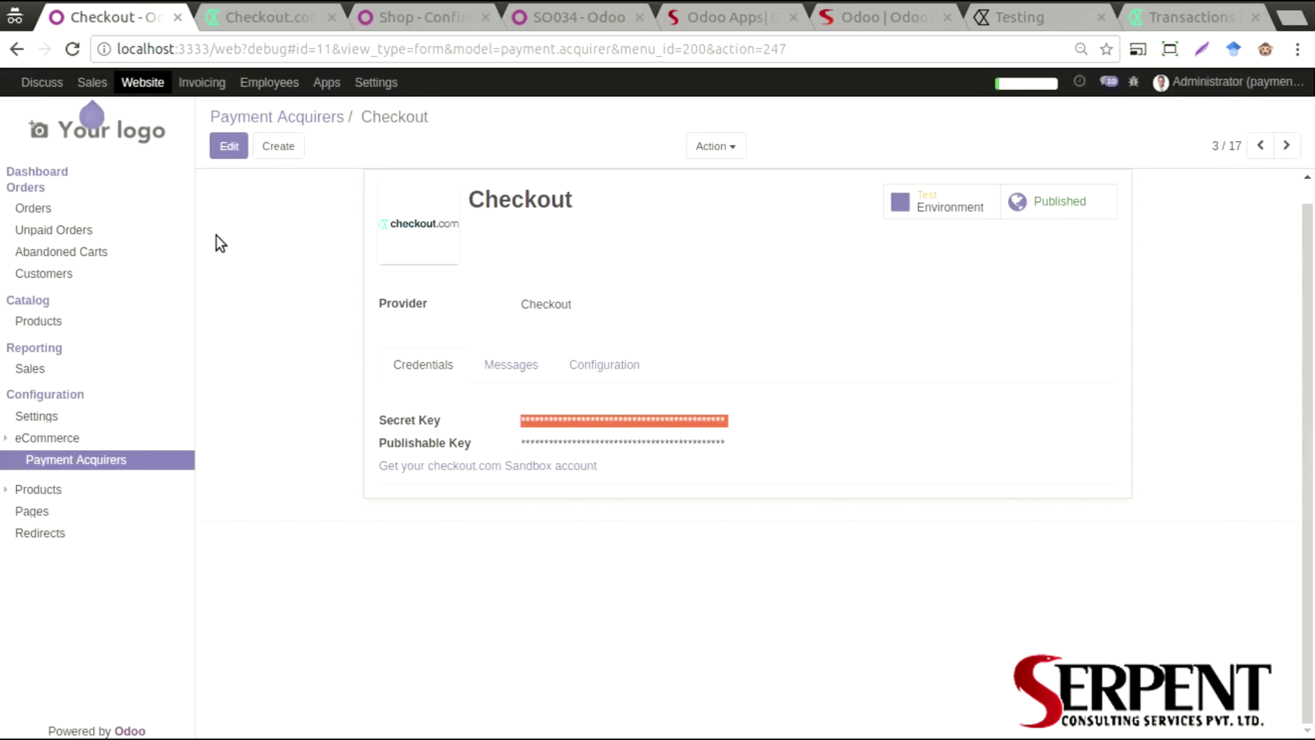
{"action": "scroll", "coordinate": [215, 333], "scroll_direction": "up", "scroll_amount": 1}
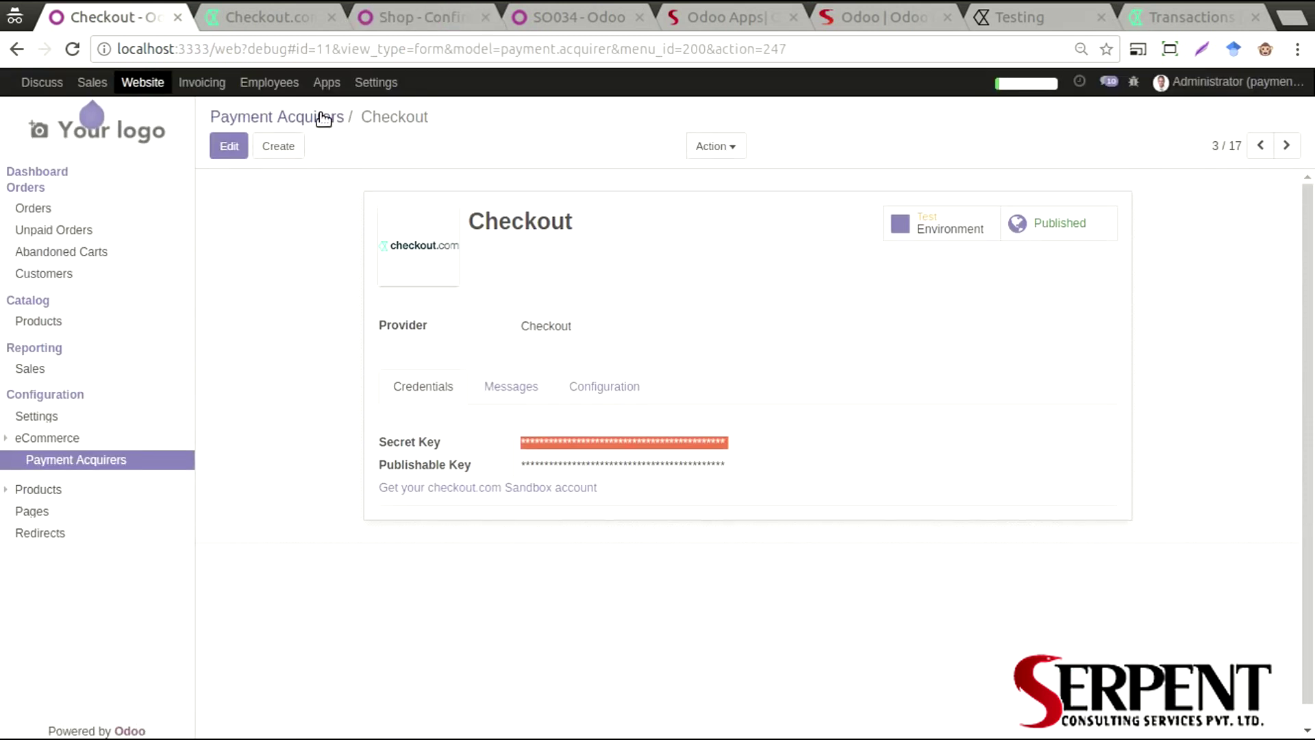
{"action": "key", "text": "alt+Left"}
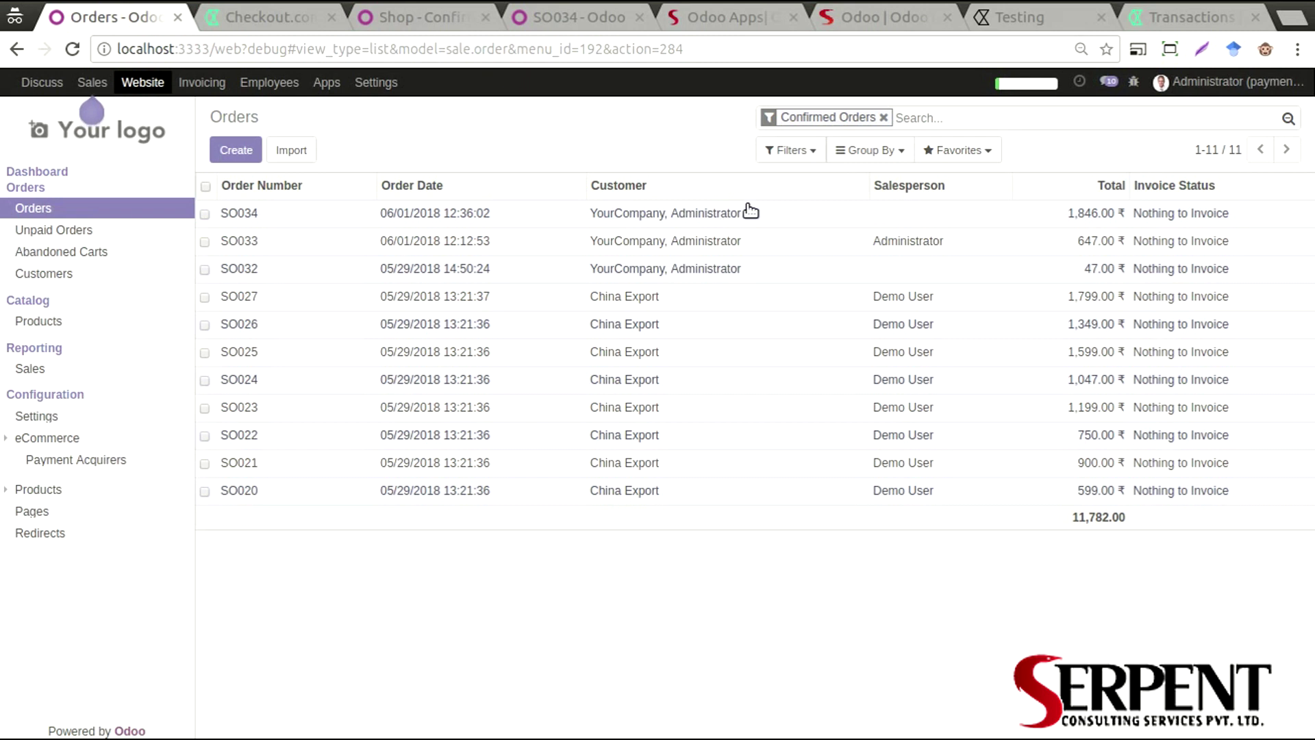
{"action": "left_click", "coordinate": [750, 213]}
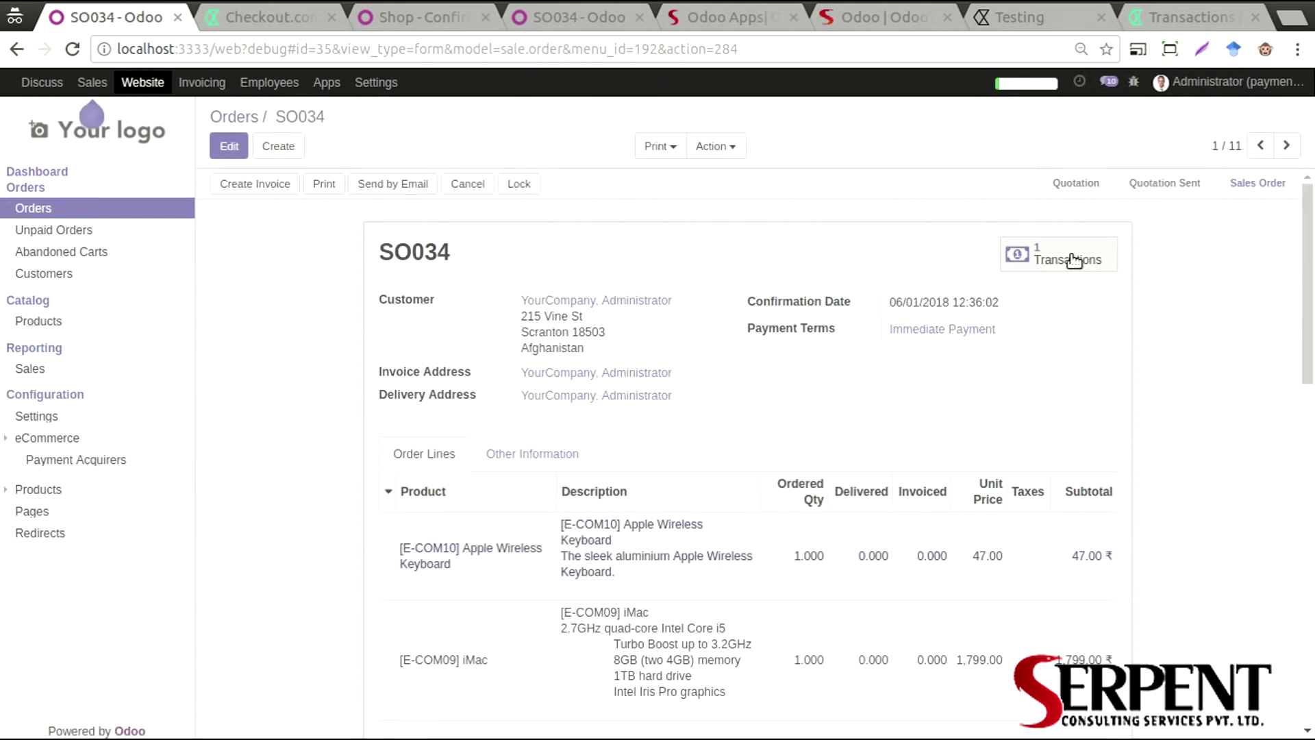
{"action": "left_click", "coordinate": [1075, 259]}
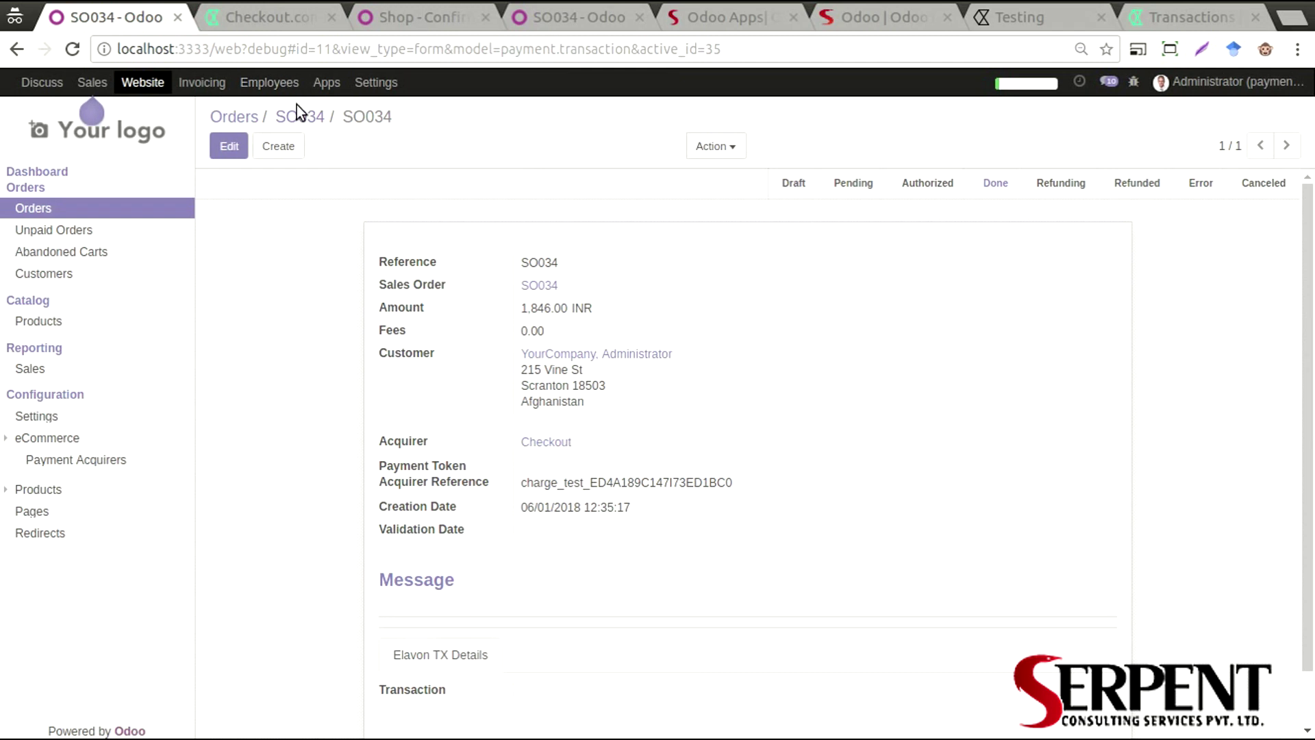
{"action": "left_click", "coordinate": [301, 120]}
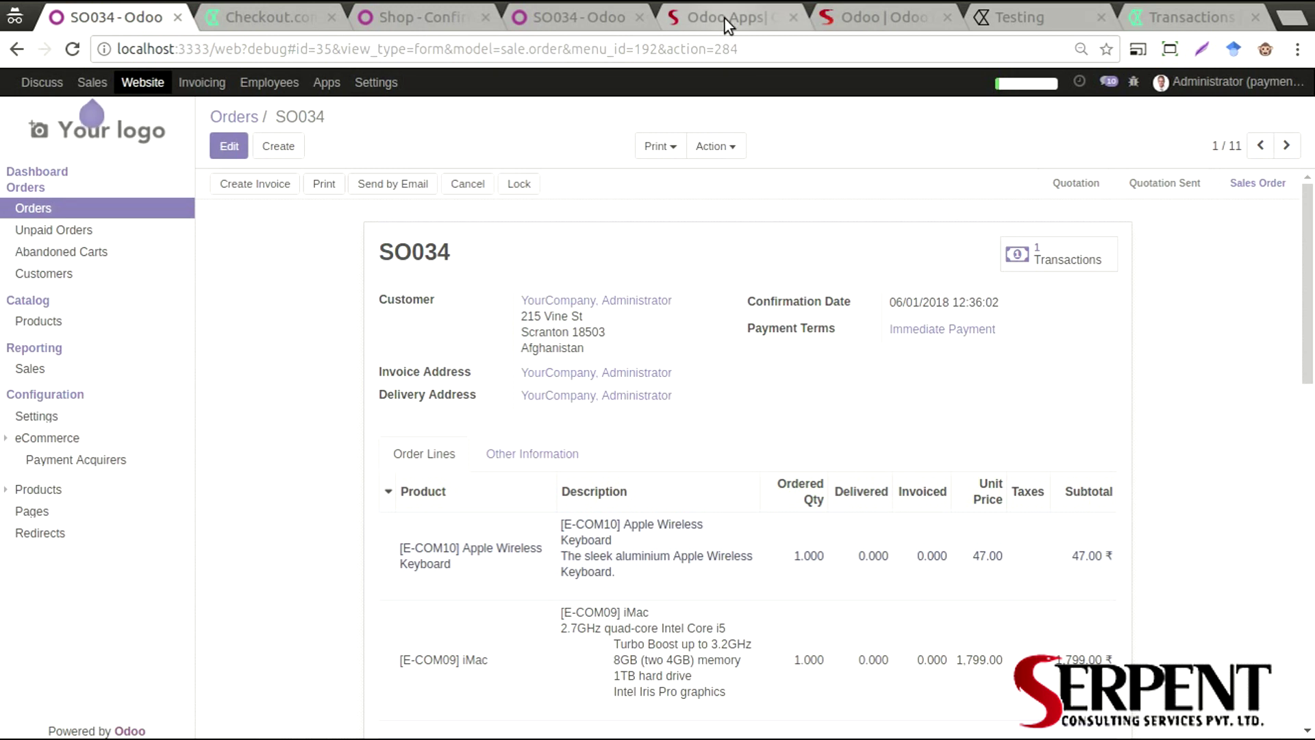
Switch to the serpentcs.com homepage tab.
{"action": "left_click", "coordinate": [822, 20]}
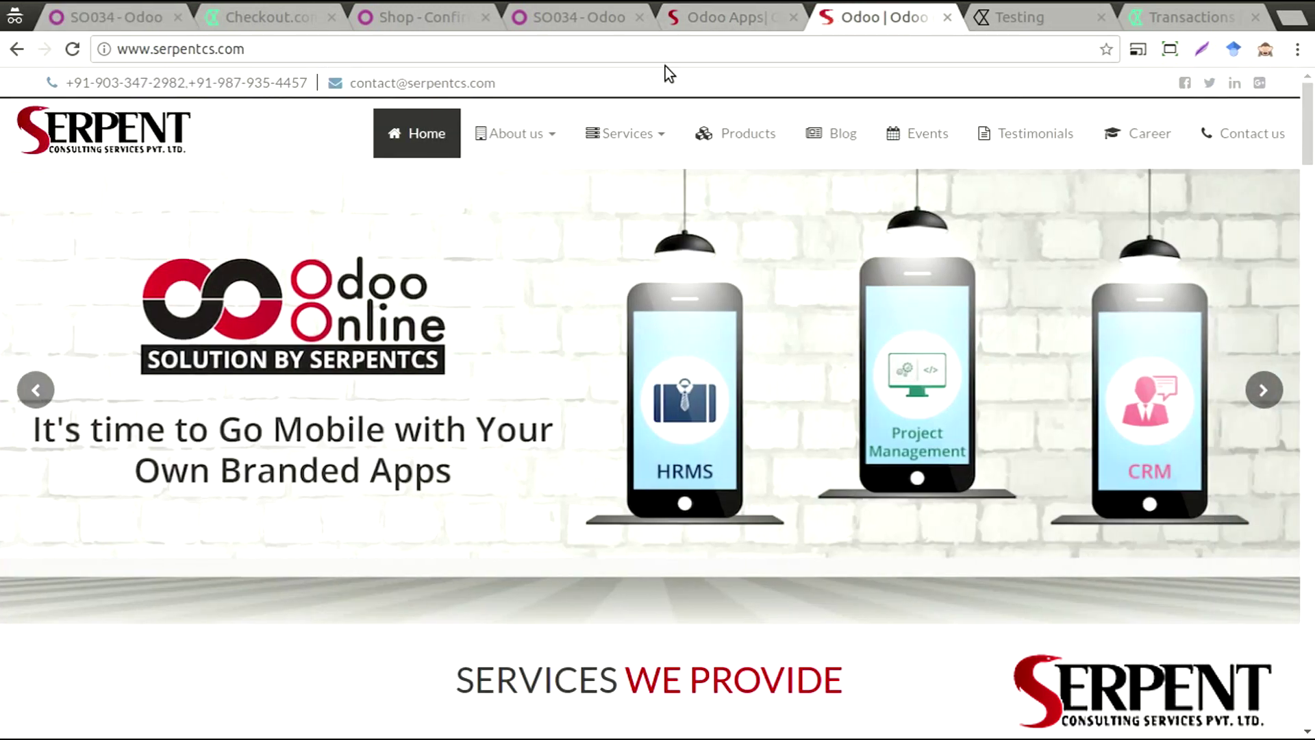